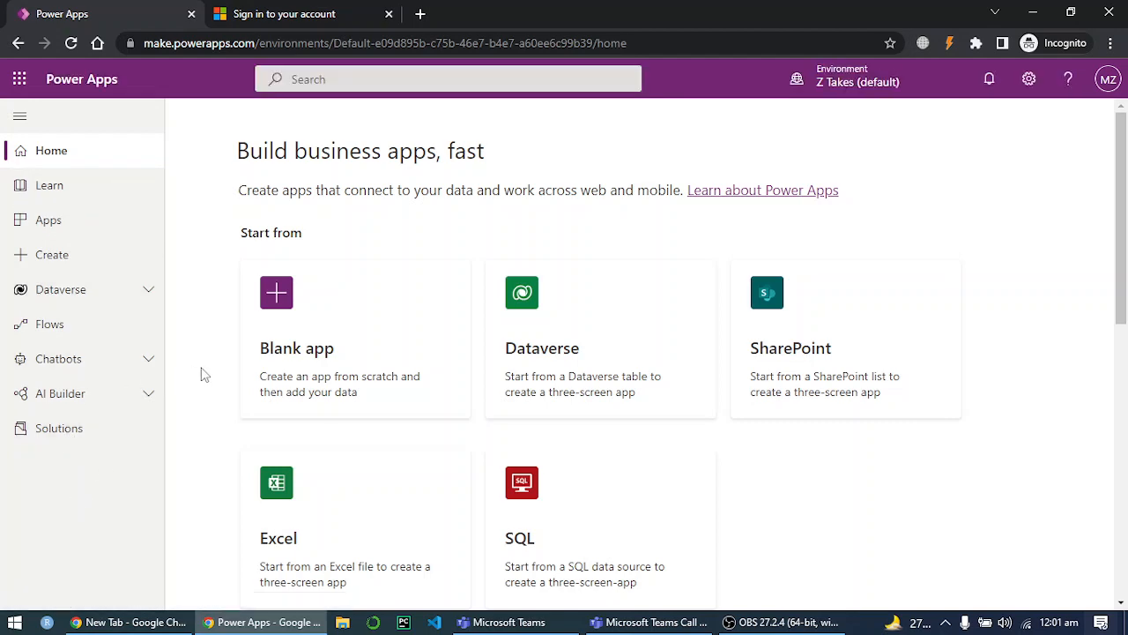
Open the environment's Solutions page and dismiss the notice about the new solutions look.
scroll(201, 375, "down", 2)
scroll(201, 376, "up", 2)
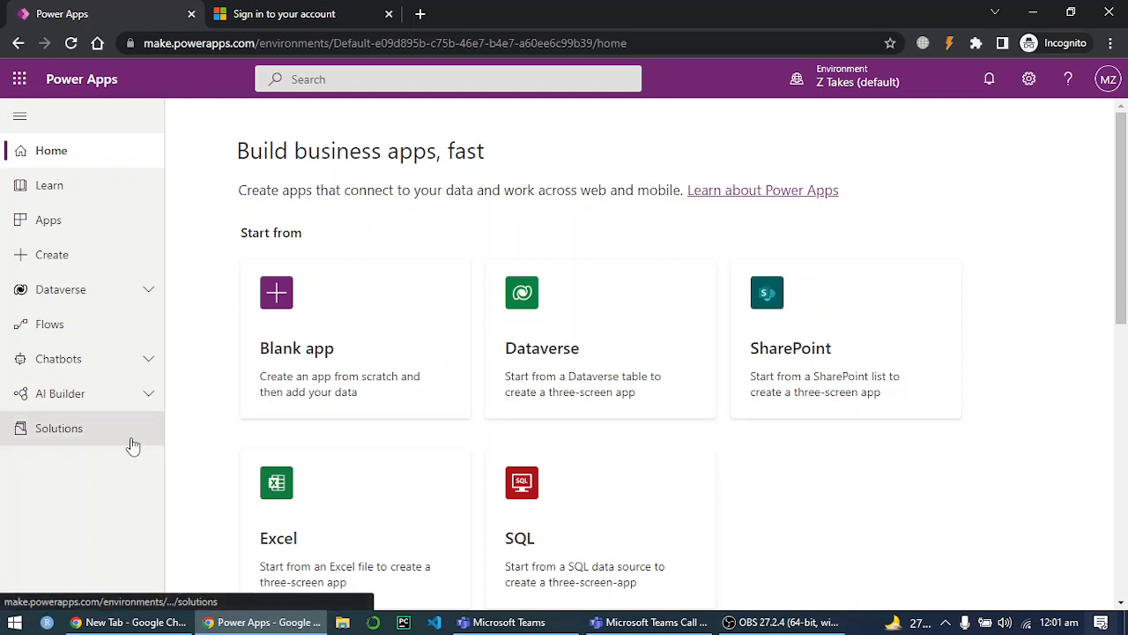
left_click(75, 439)
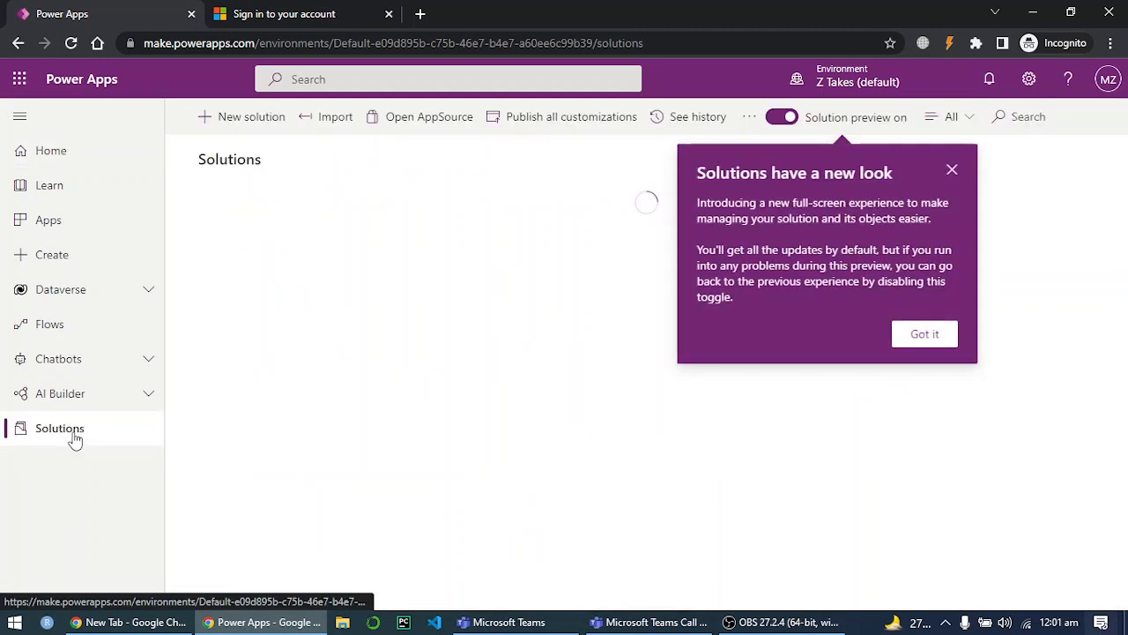
left_click(953, 170)
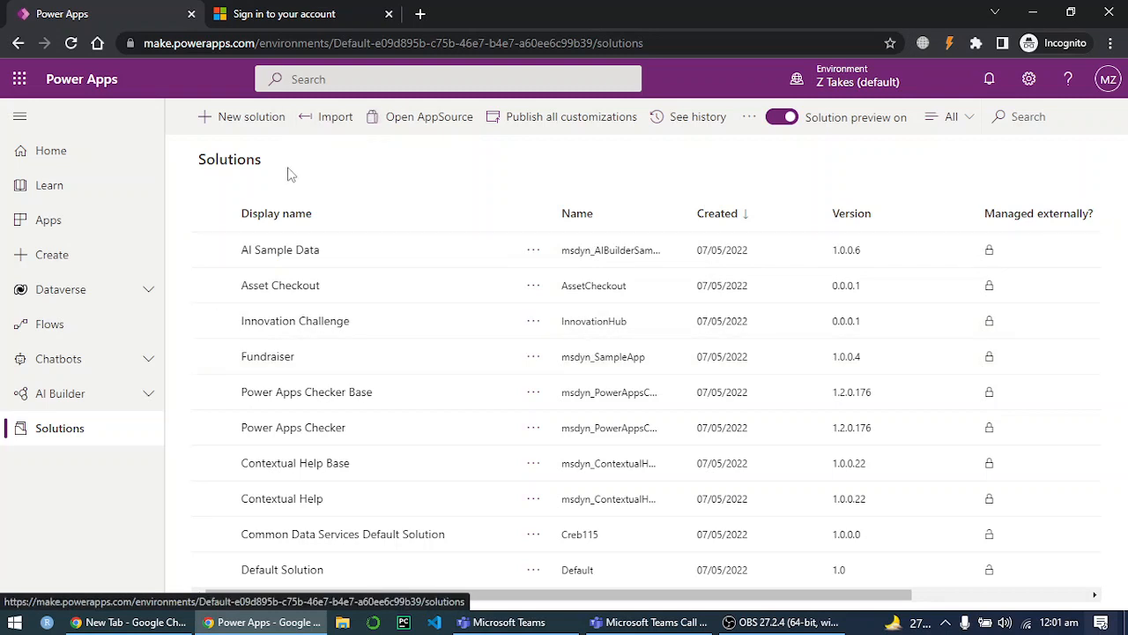
Create a solution named Solution 1 with Default Publisher for orgf55f1032 as its publisher.
left_click(237, 123)
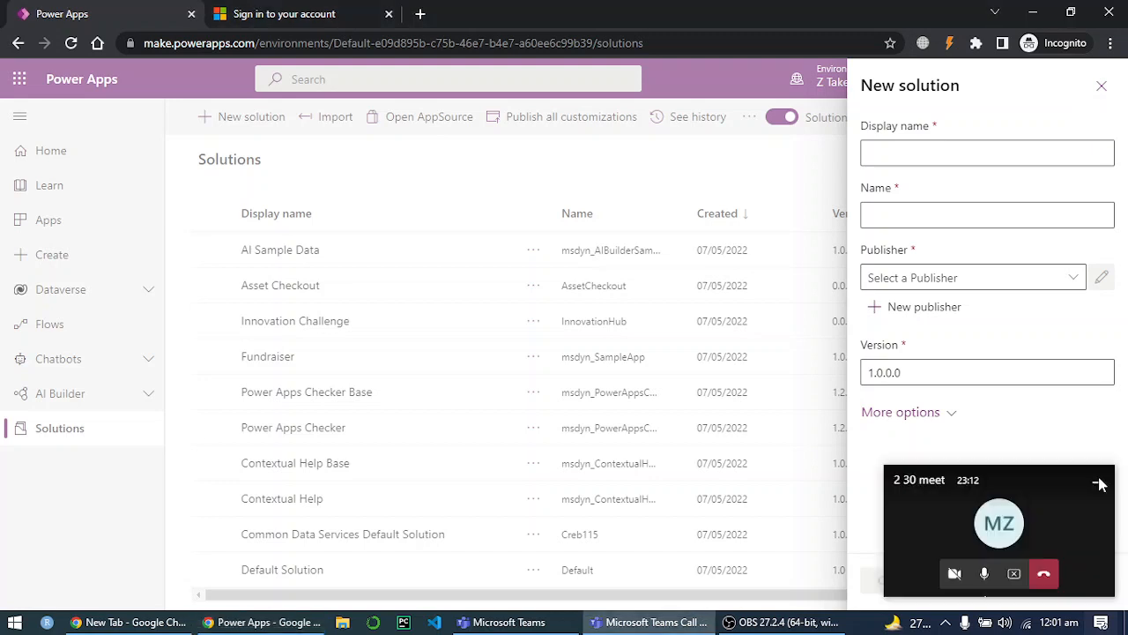
left_click(911, 148)
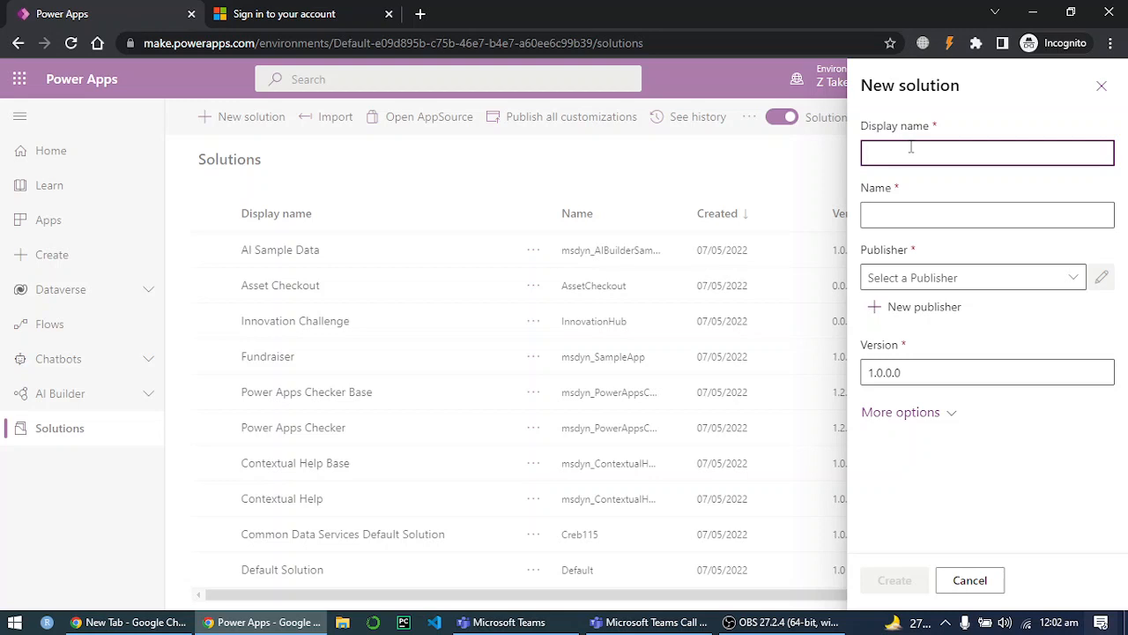
type("Solution 1")
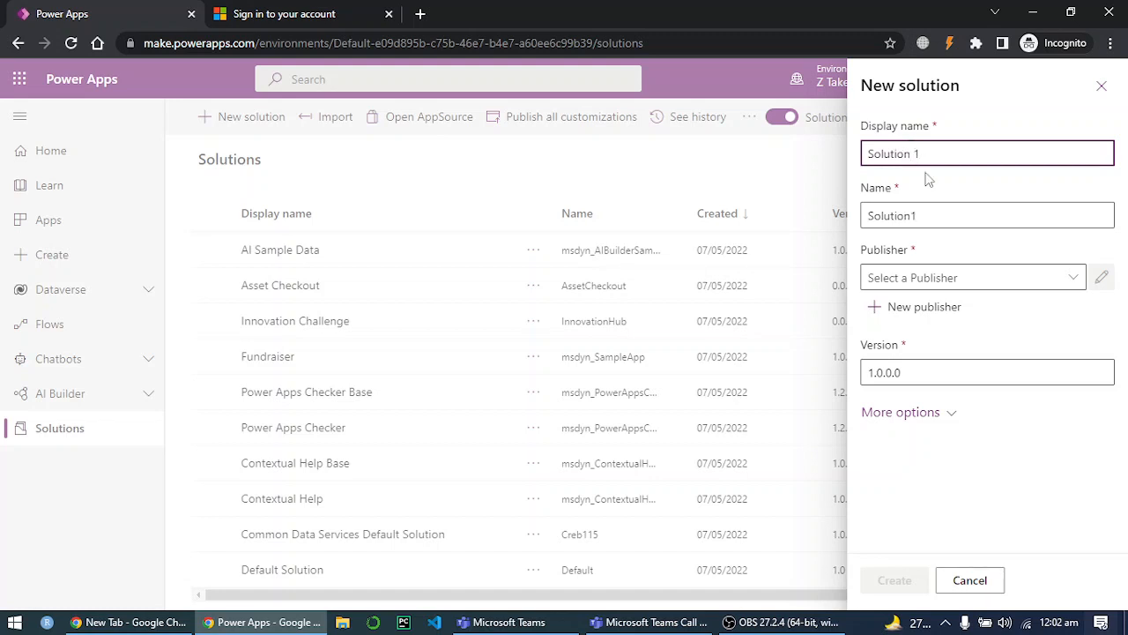
left_click(1066, 279)
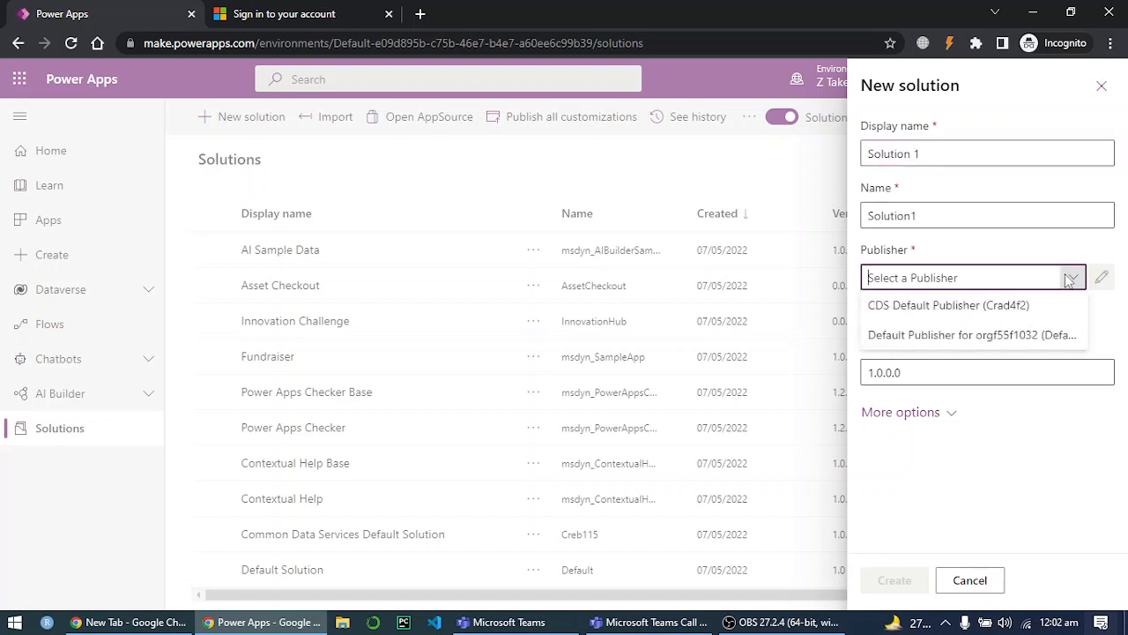
left_click(977, 308)
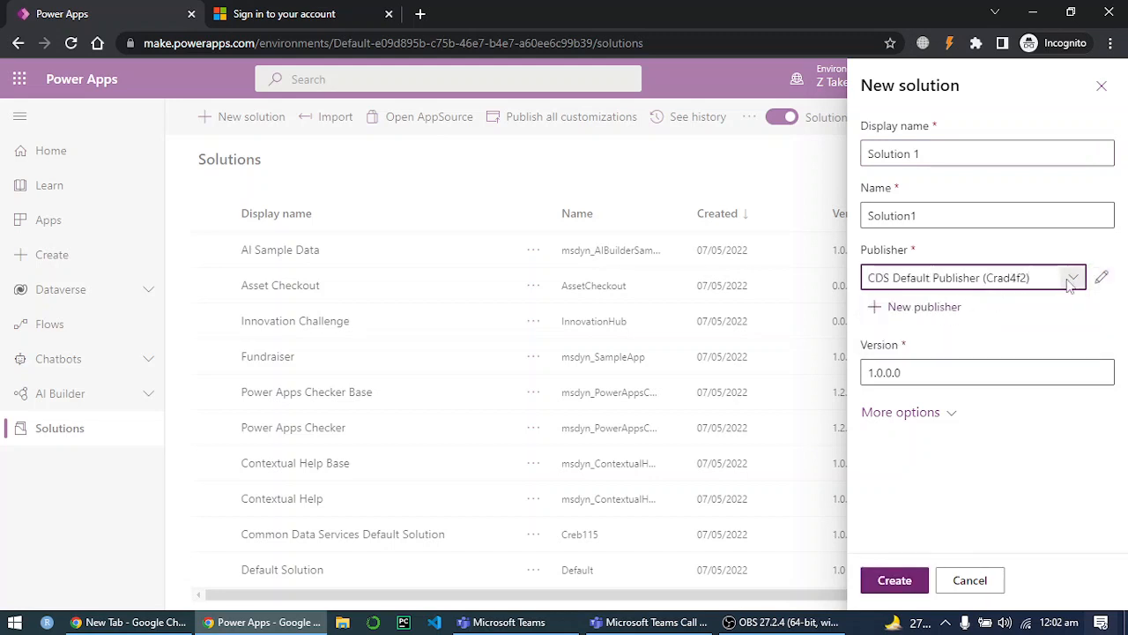
left_click(1072, 278)
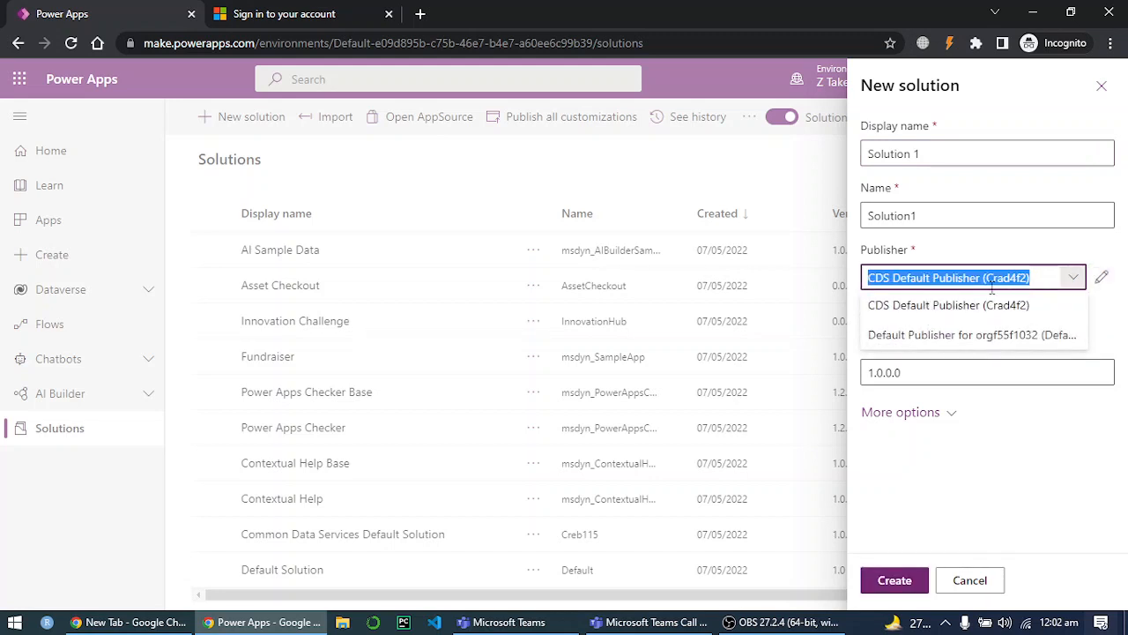
left_click(901, 338)
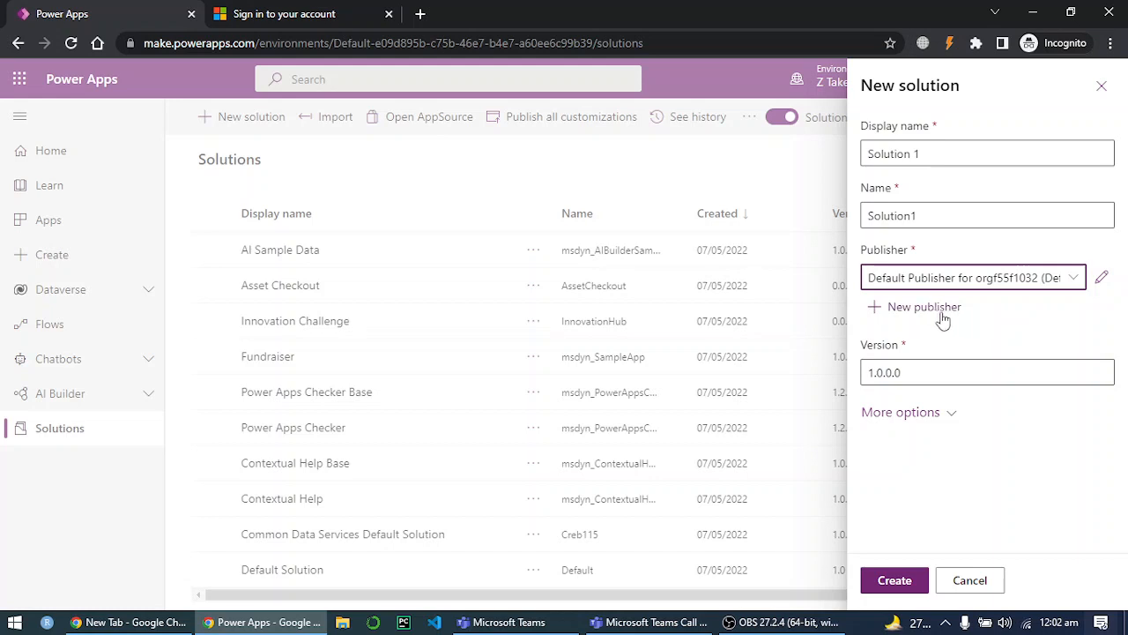
left_click(902, 582)
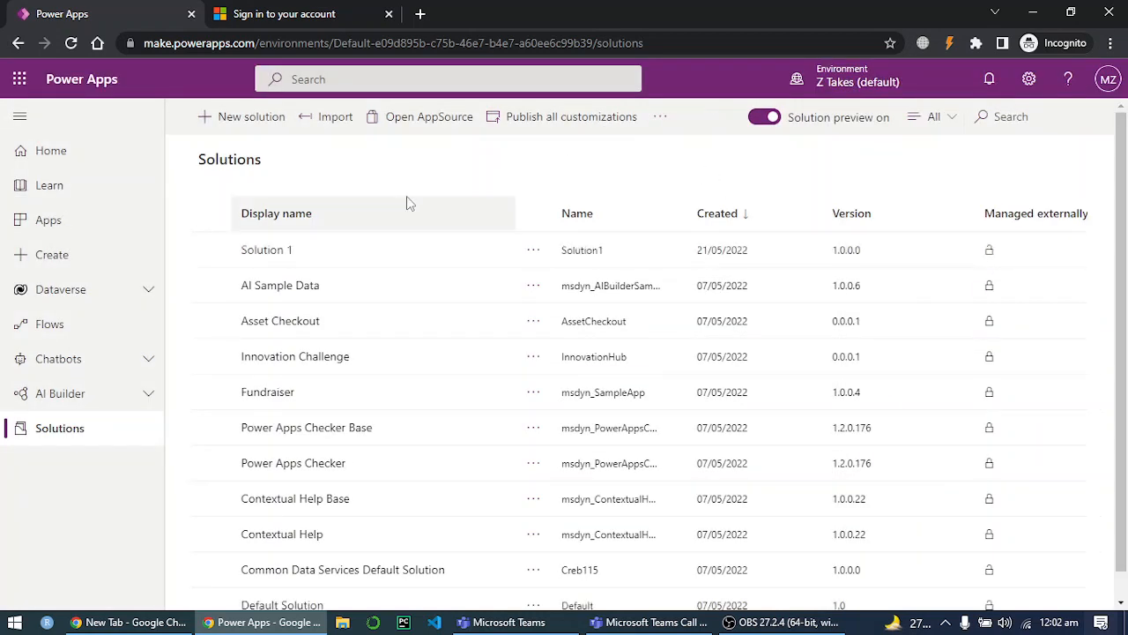
Open Solution 1 and create a table in it with the display name Project.
left_click(253, 256)
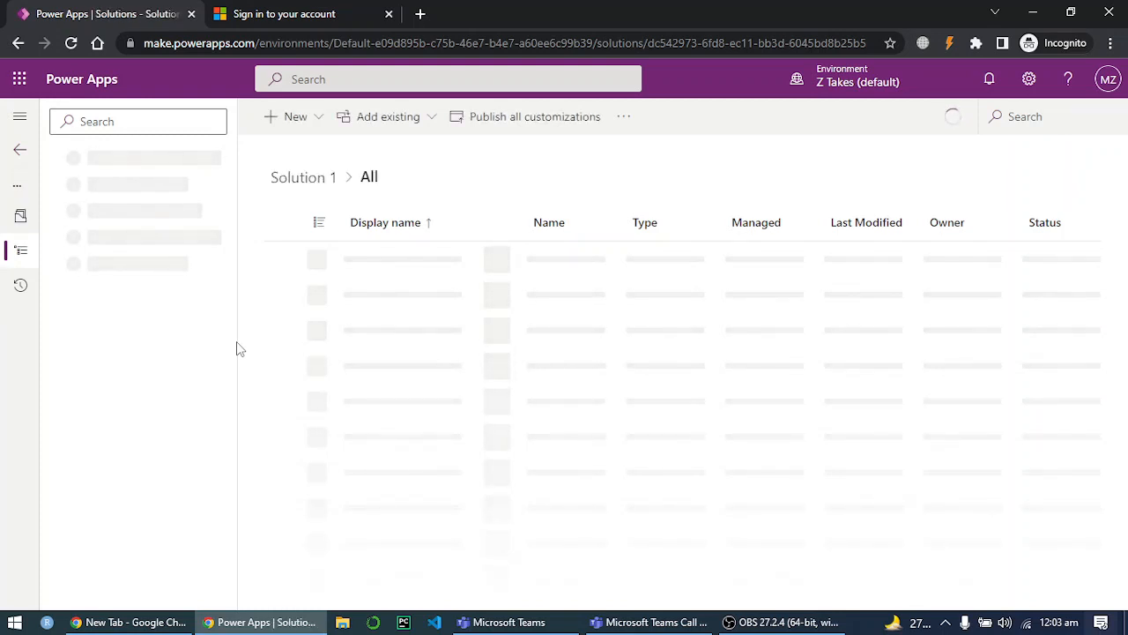
left_click(314, 119)
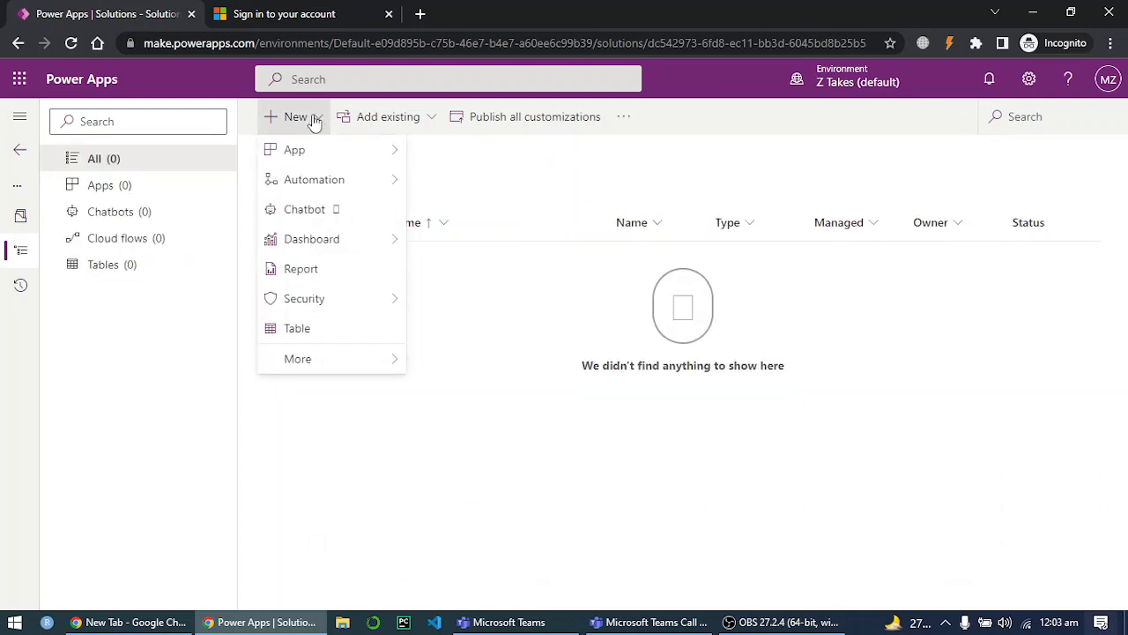
left_click(297, 328)
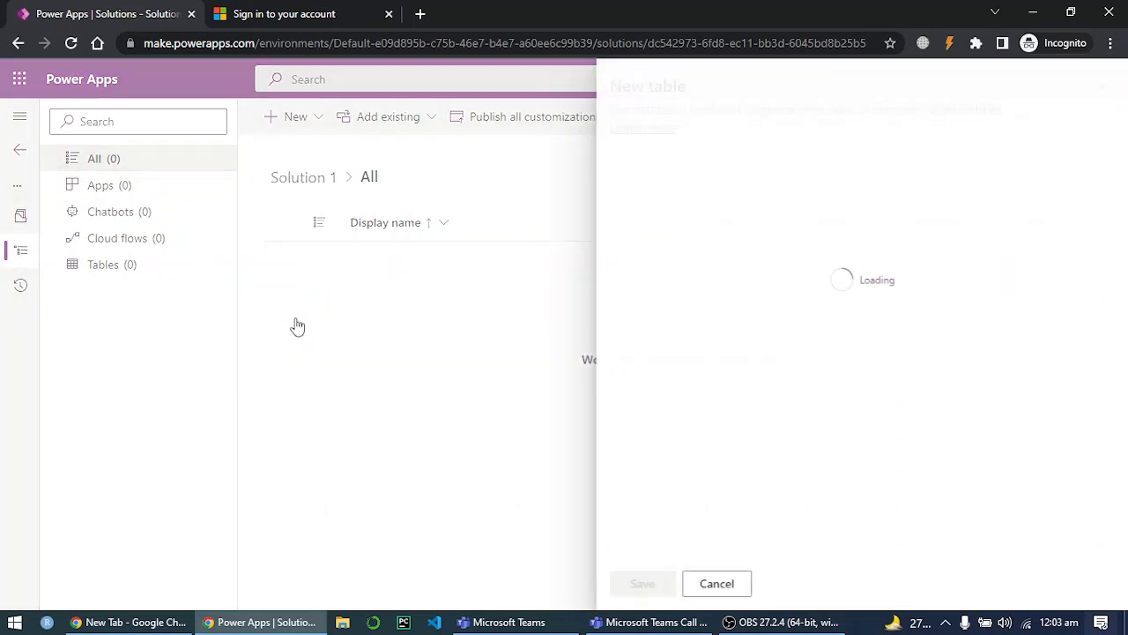
left_click(733, 214)
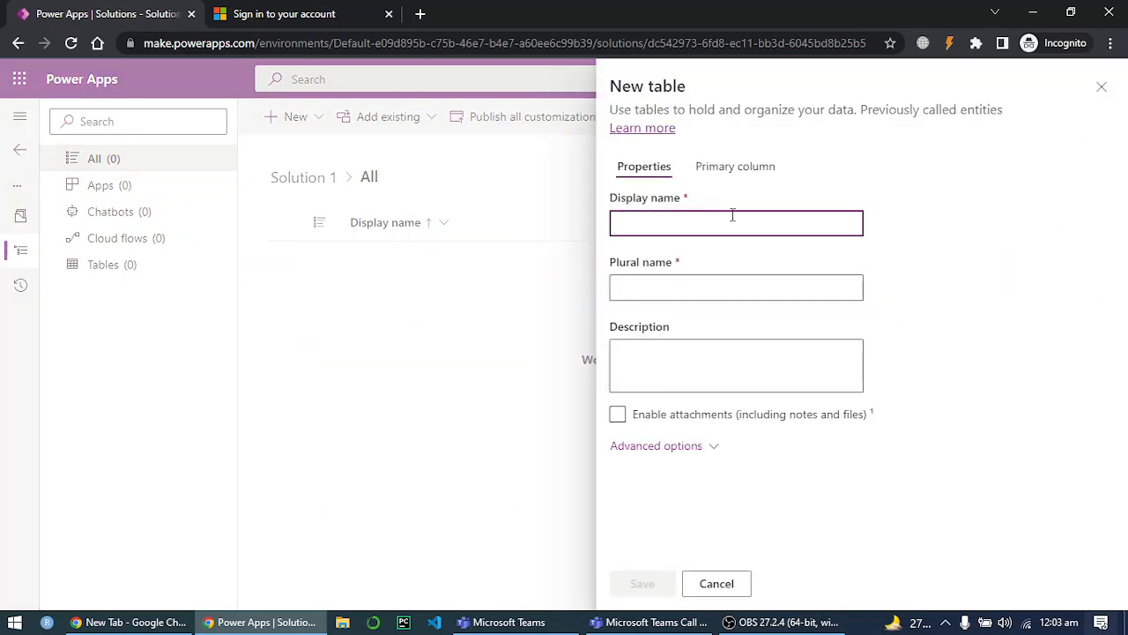
type("Projects")
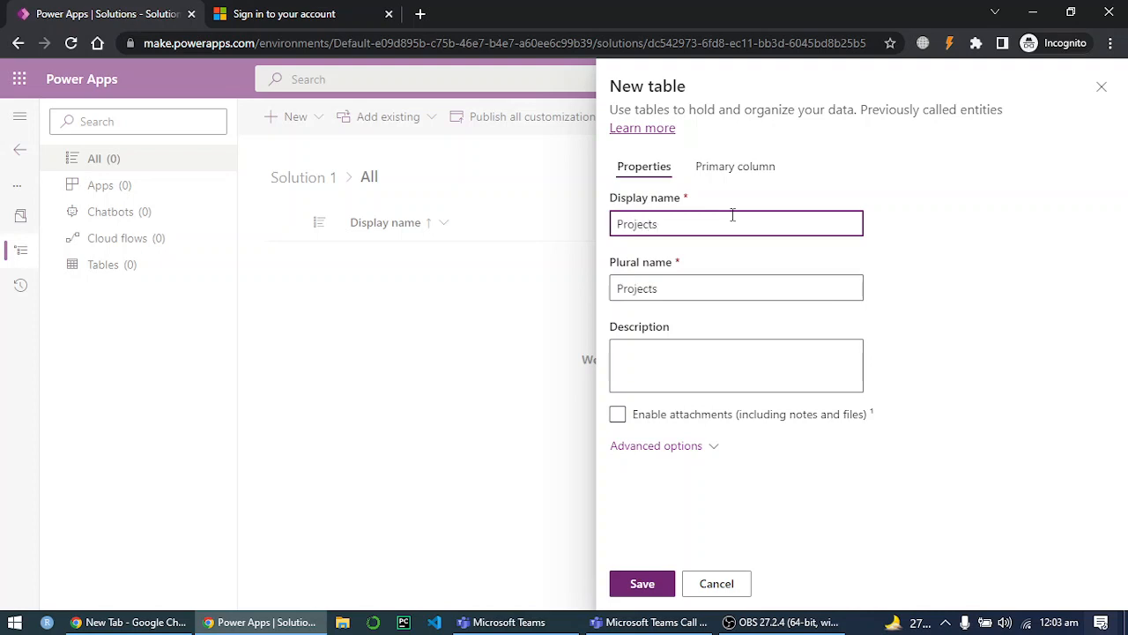
key("BackSpace")
left_click(641, 589)
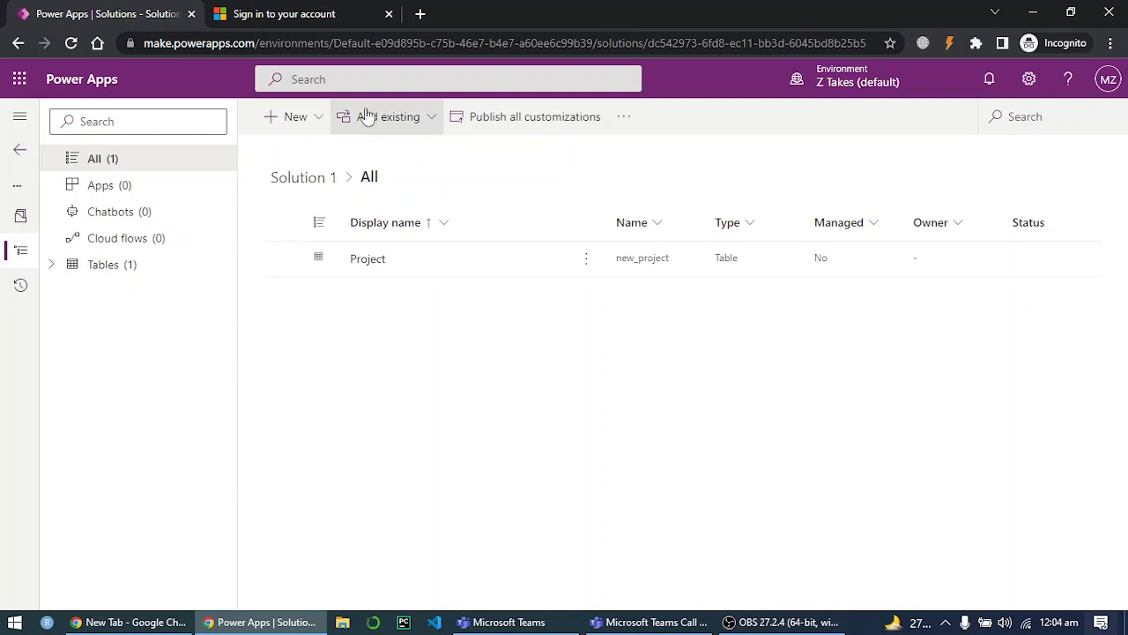
Create a second table in Solution 1 with the display name Organization.
left_click(285, 122)
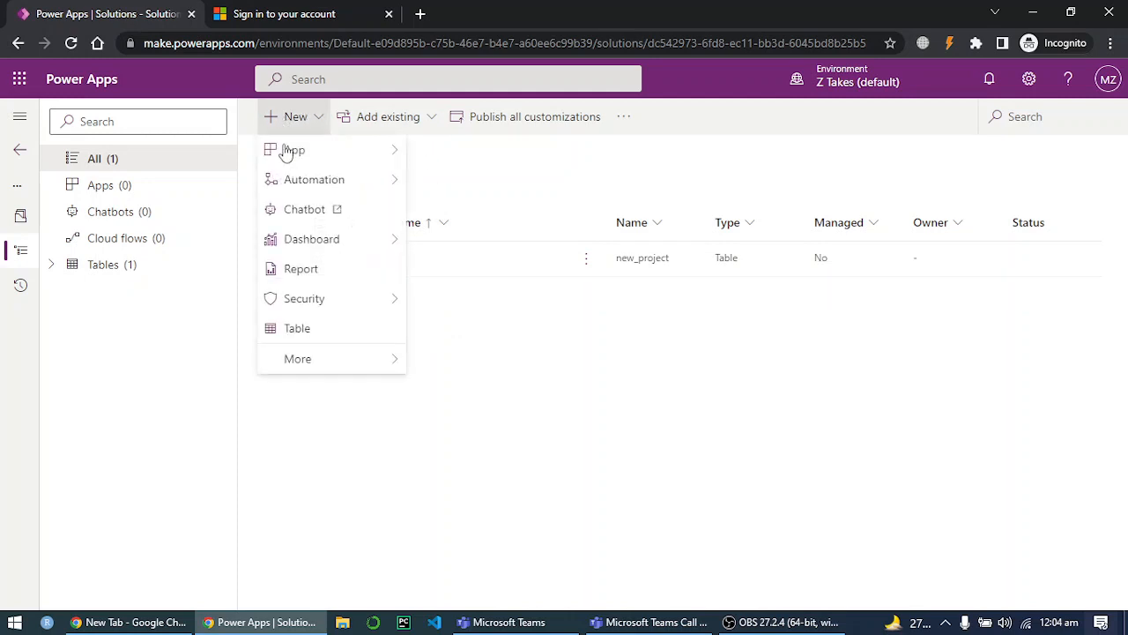
left_click(313, 339)
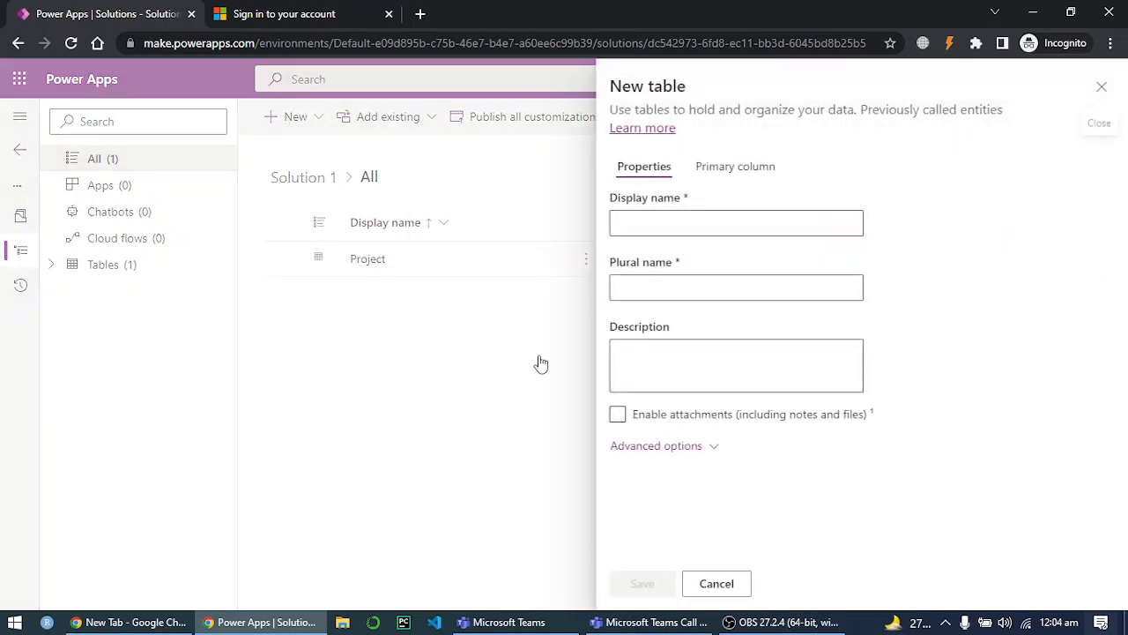
left_click(676, 214)
type("Or")
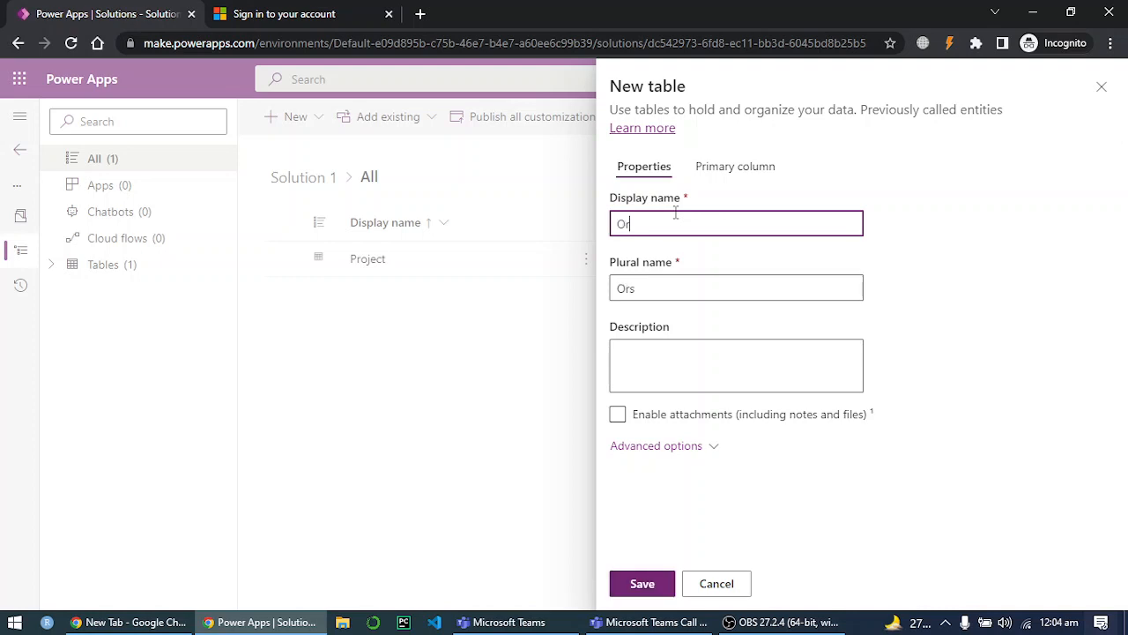
type("ganization")
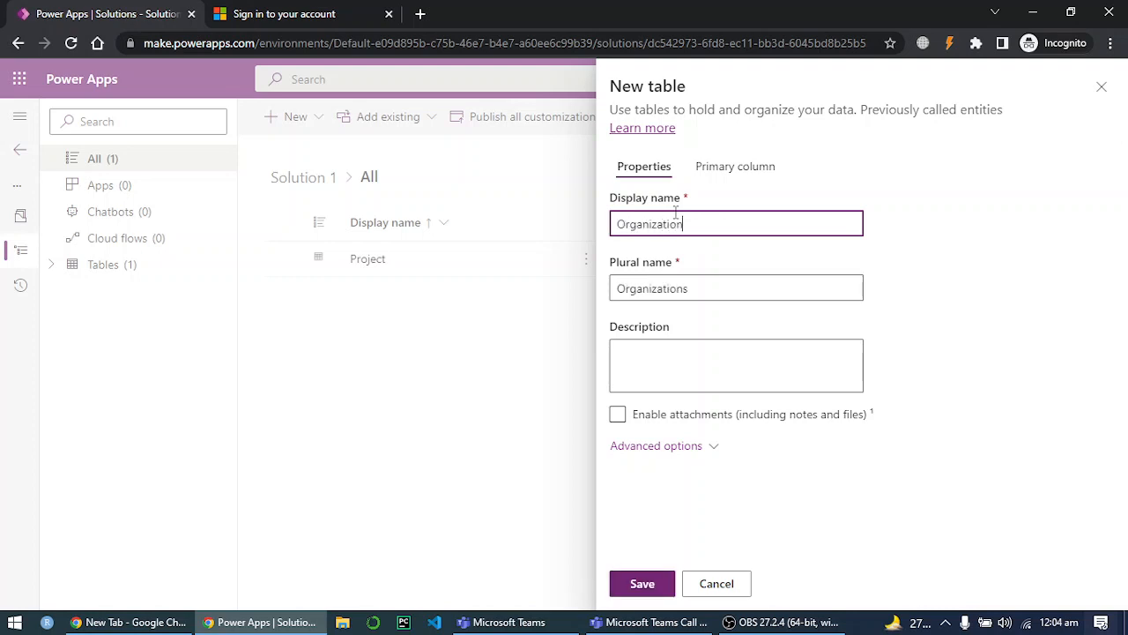
left_click(637, 585)
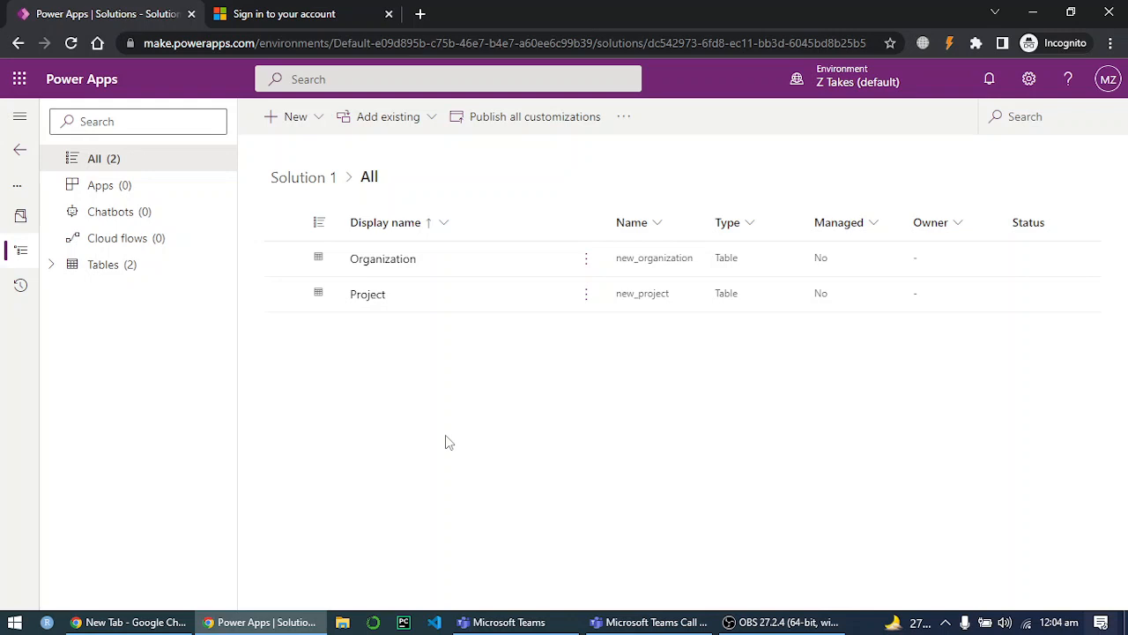
Open the Project table of Solution 1 and reload the page to load its columns.
left_click(381, 263)
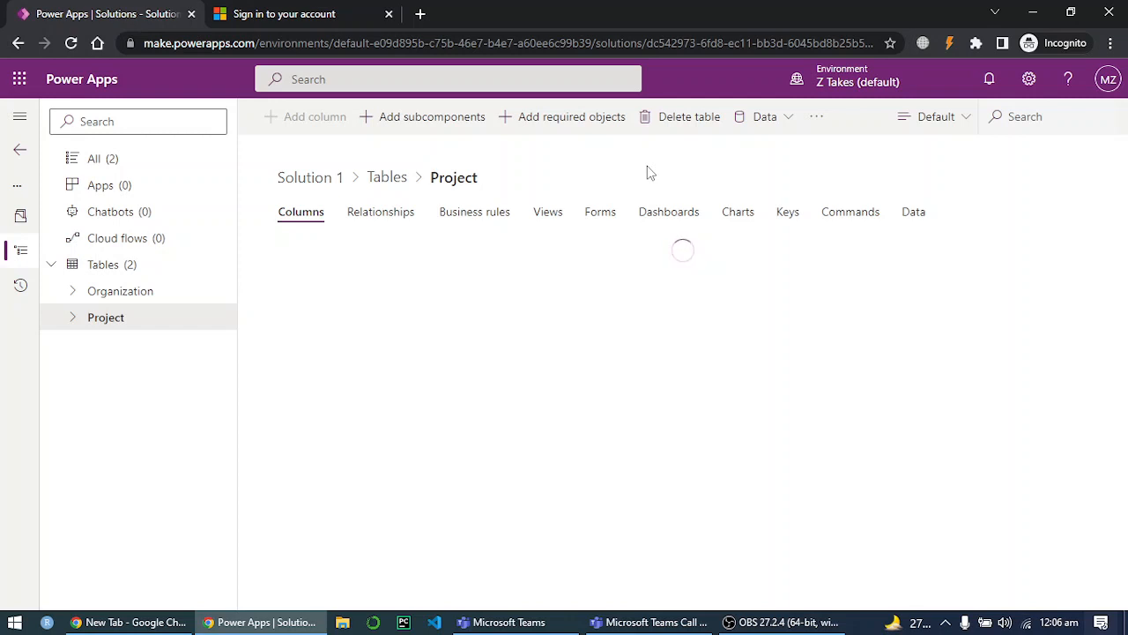
left_click(71, 43)
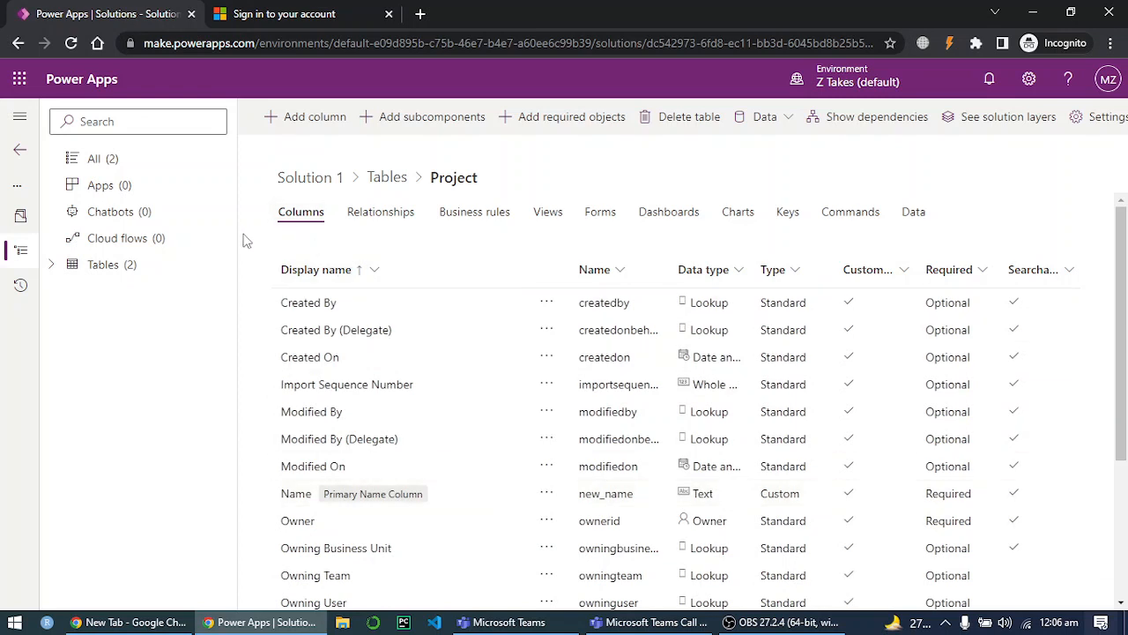
left_click_drag(244, 235, 297, 123)
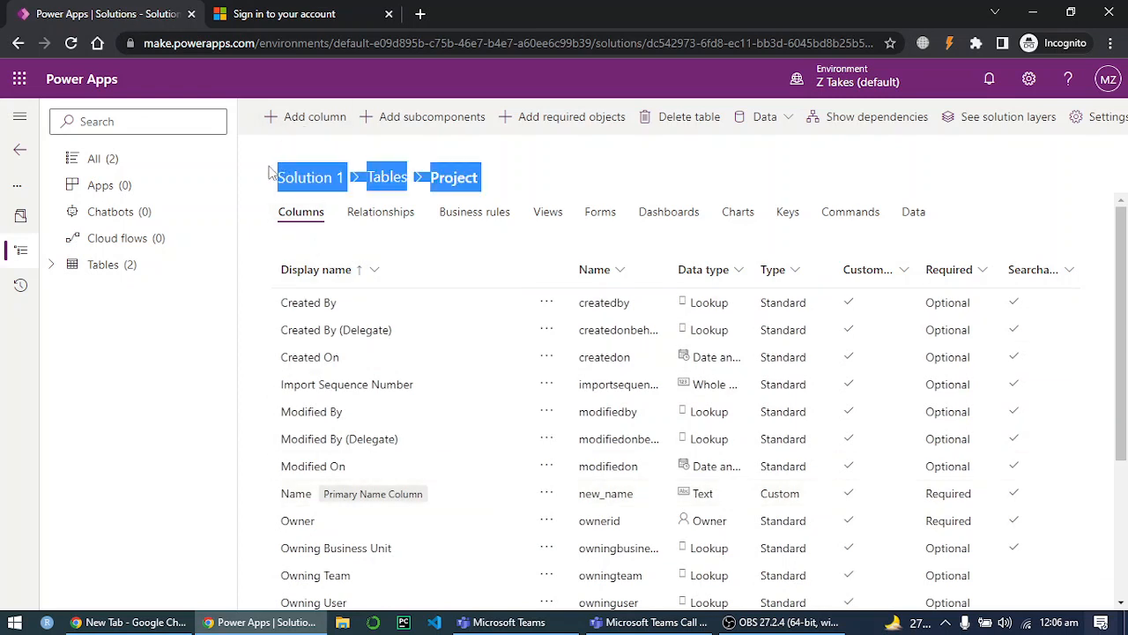
left_click(269, 167)
Start a new column in the Project table with the display name Organaization.
left_click(282, 122)
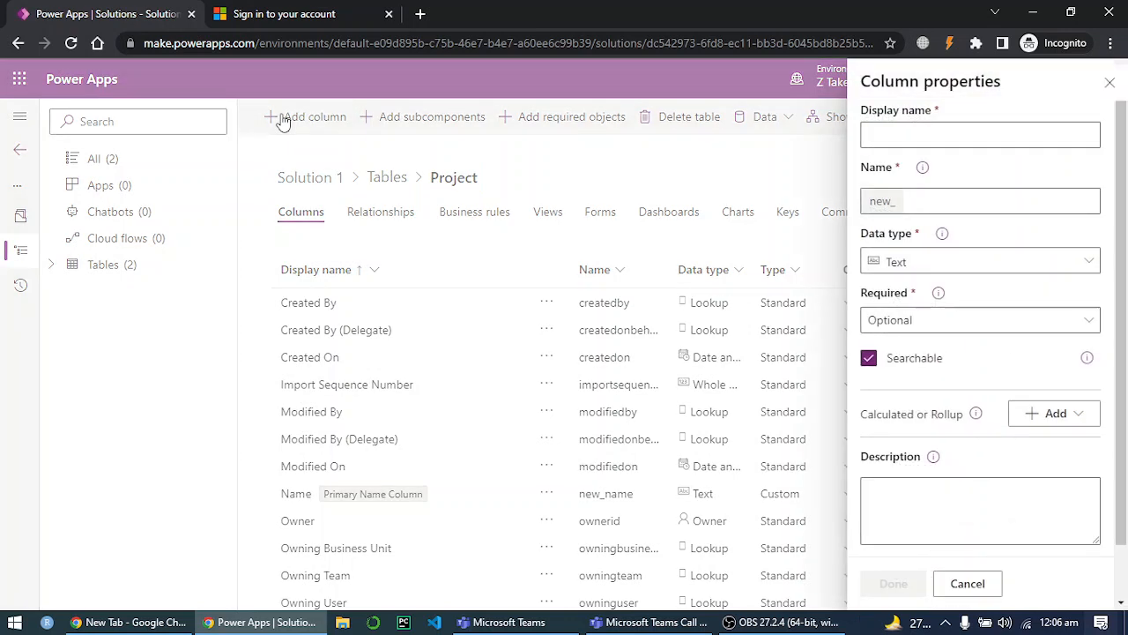
left_click(973, 135)
type("Or")
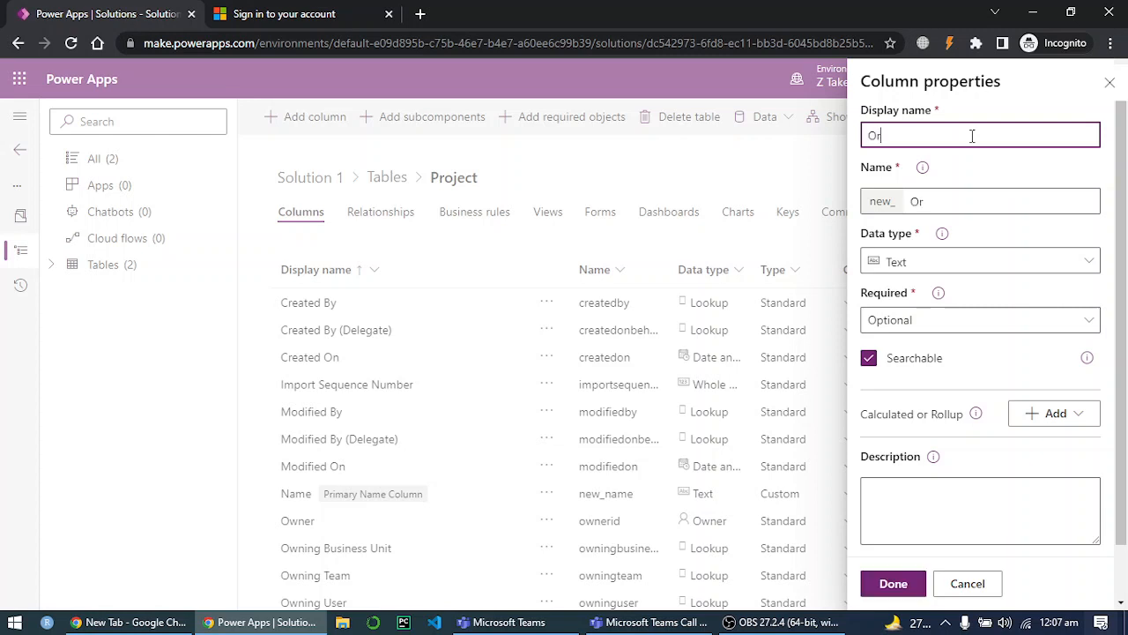
type("ga")
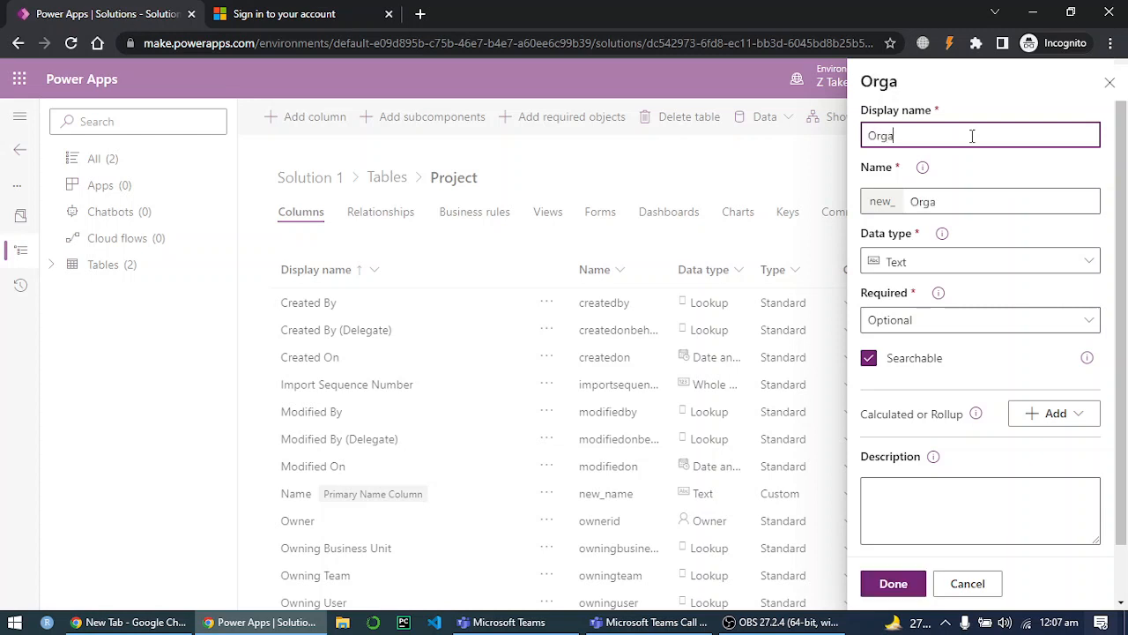
type("naization")
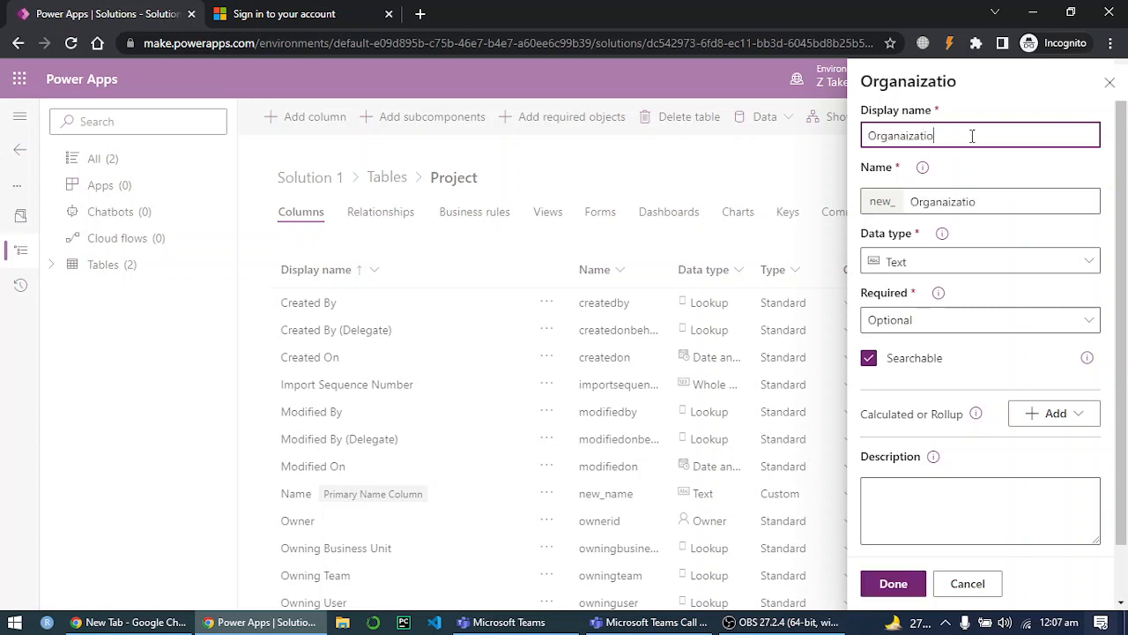
left_click(1087, 262)
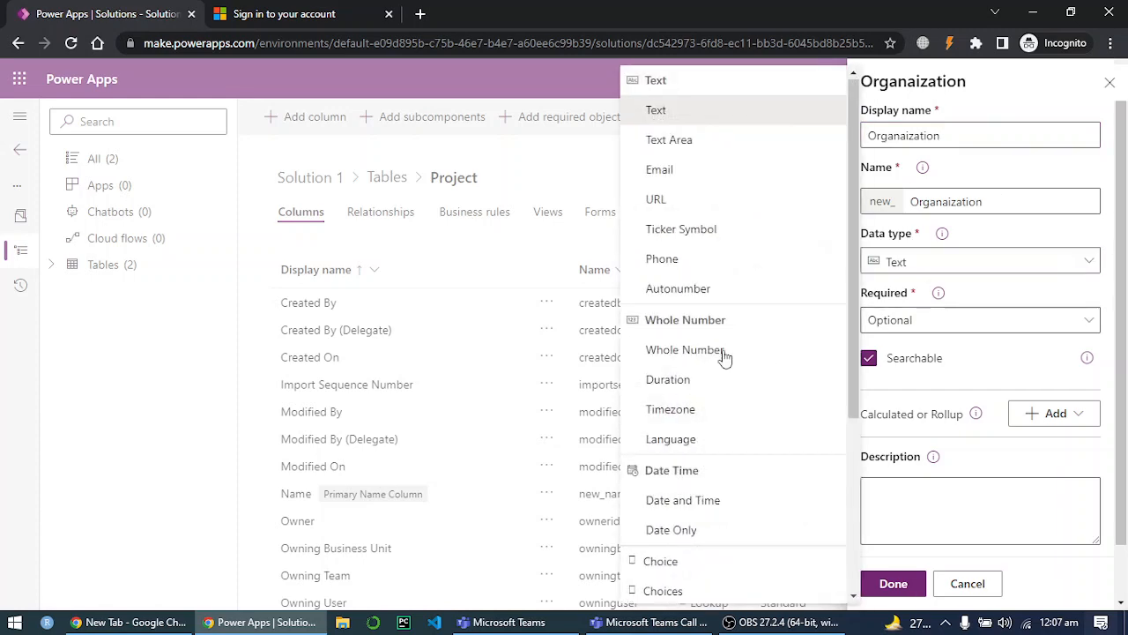
left_click_drag(907, 4, 706, 280)
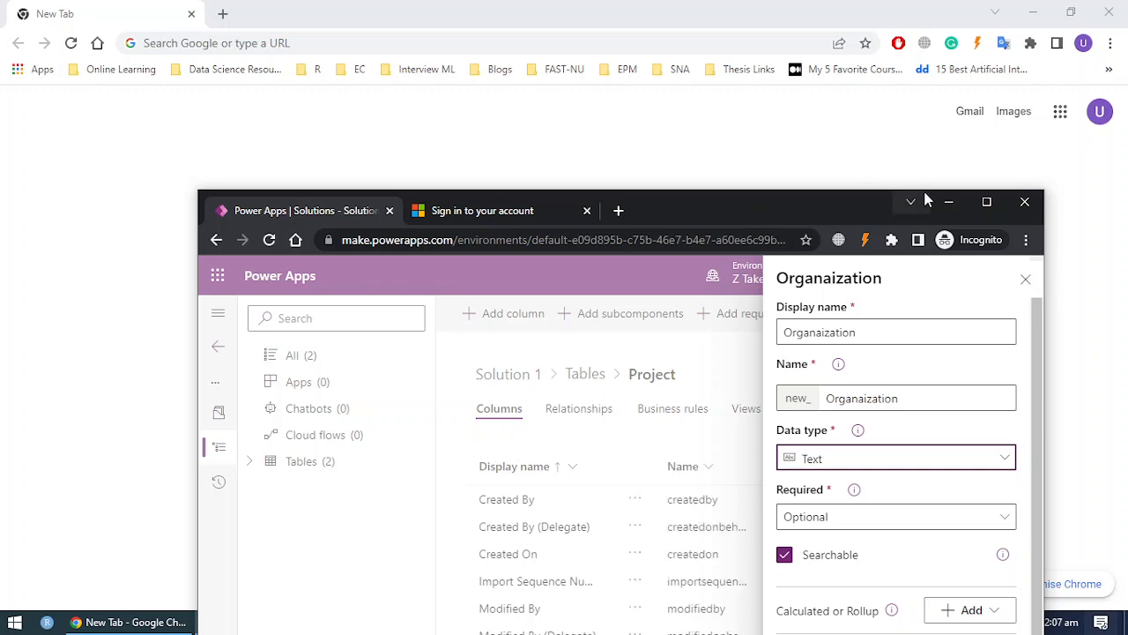
left_click(986, 202)
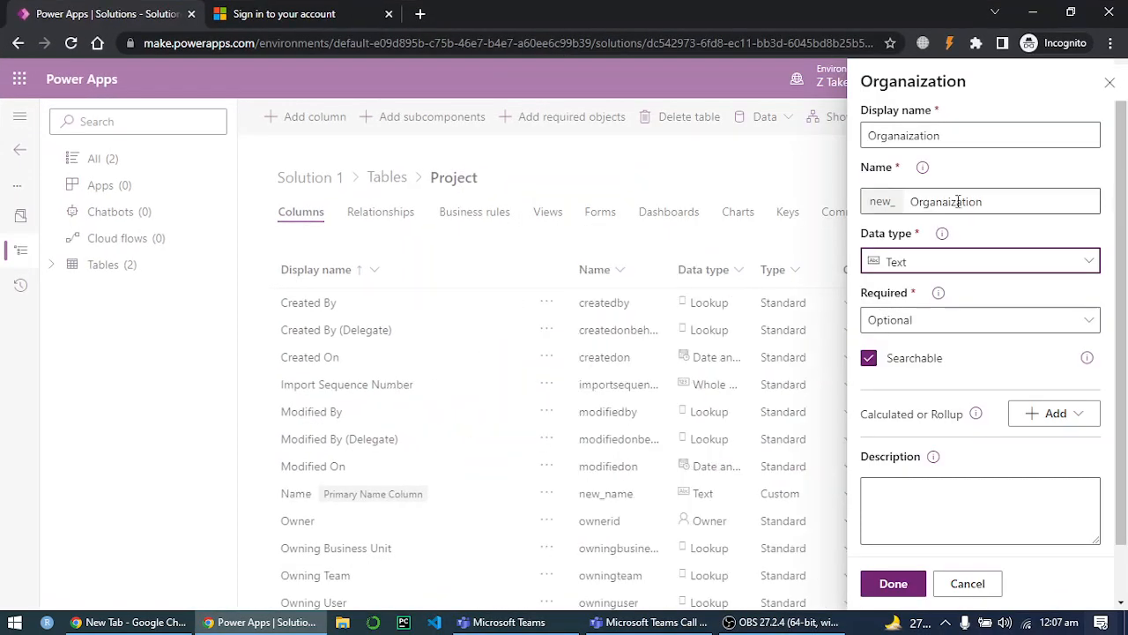
Make the Organaization column a Lookup with Organization as related table, add it and save the Project table.
left_click(954, 266)
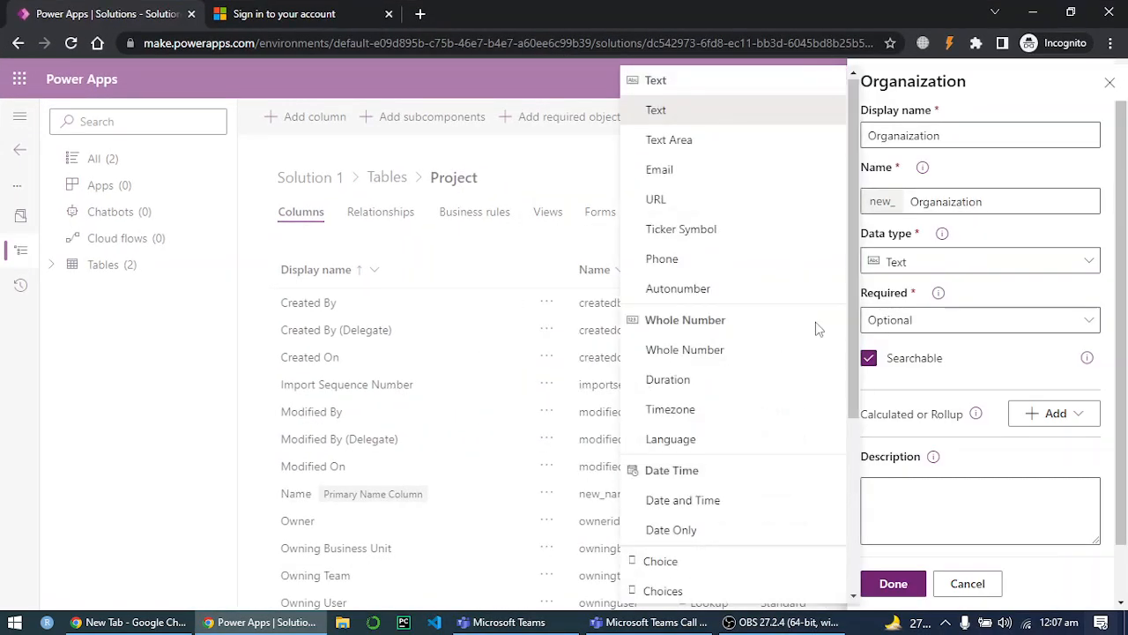
scroll(816, 328, "down", 3)
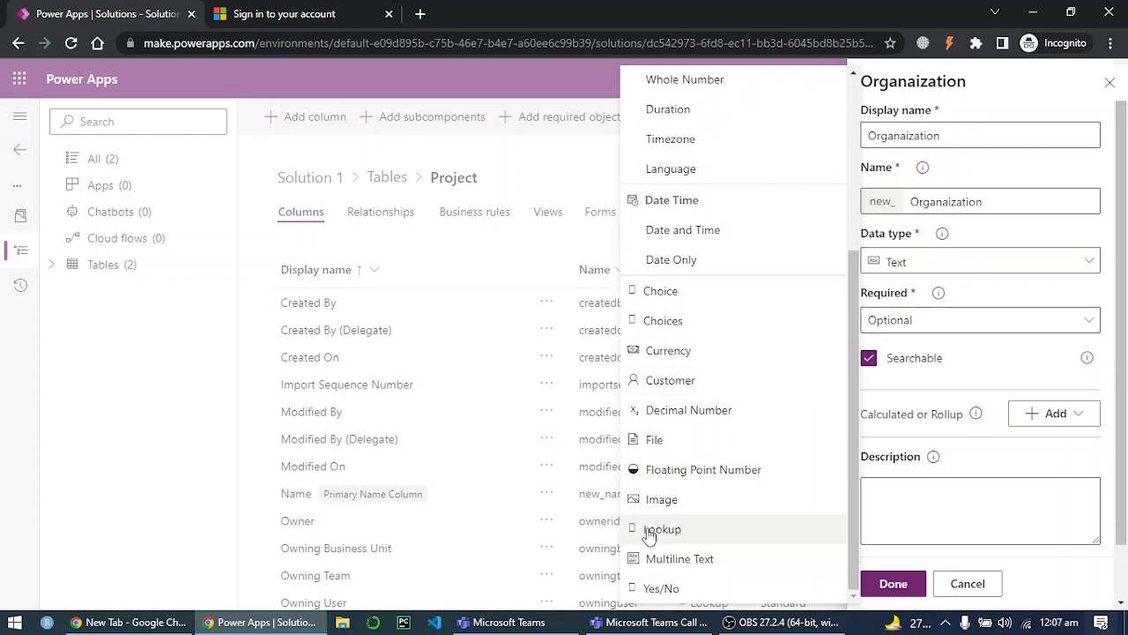
left_click(649, 532)
left_click(1084, 319)
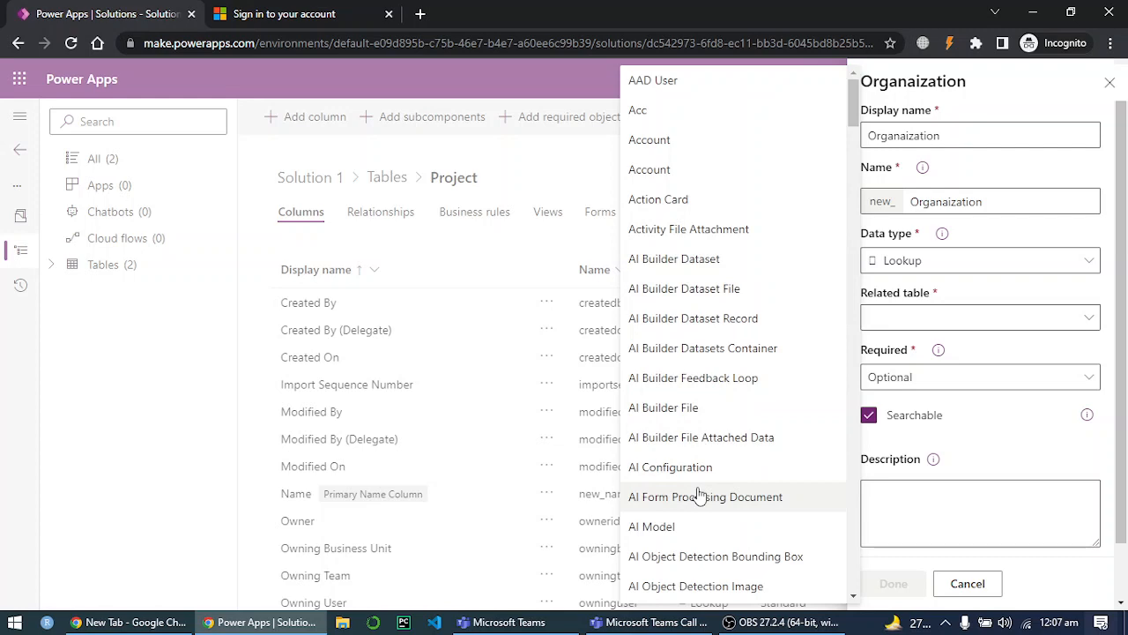
scroll(699, 496, "down", 15)
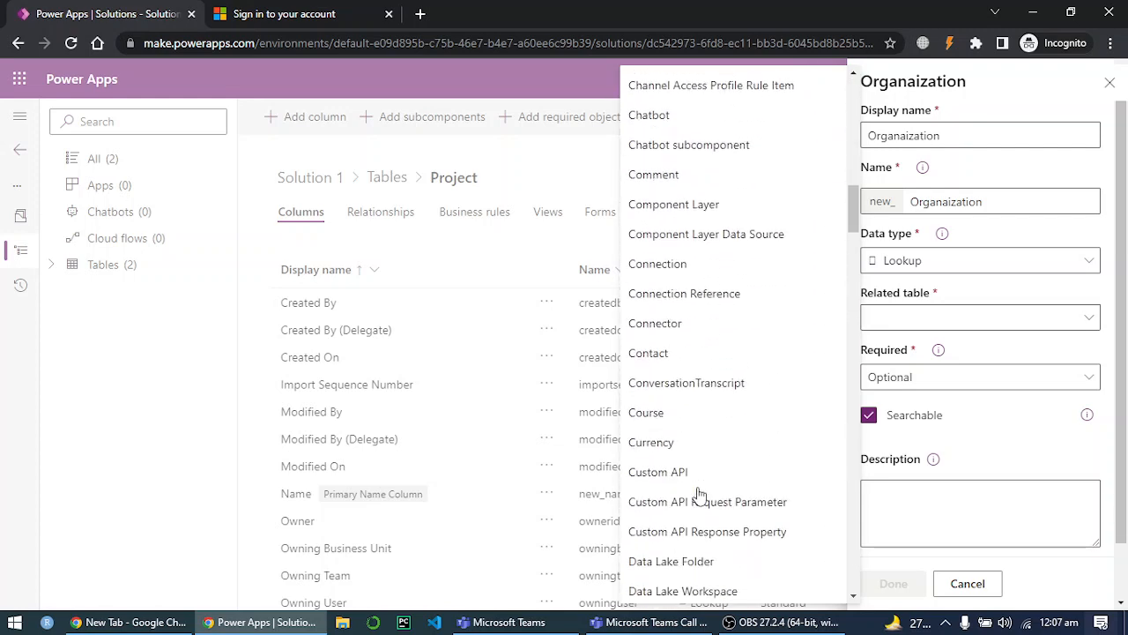
scroll(699, 497, "down", 20)
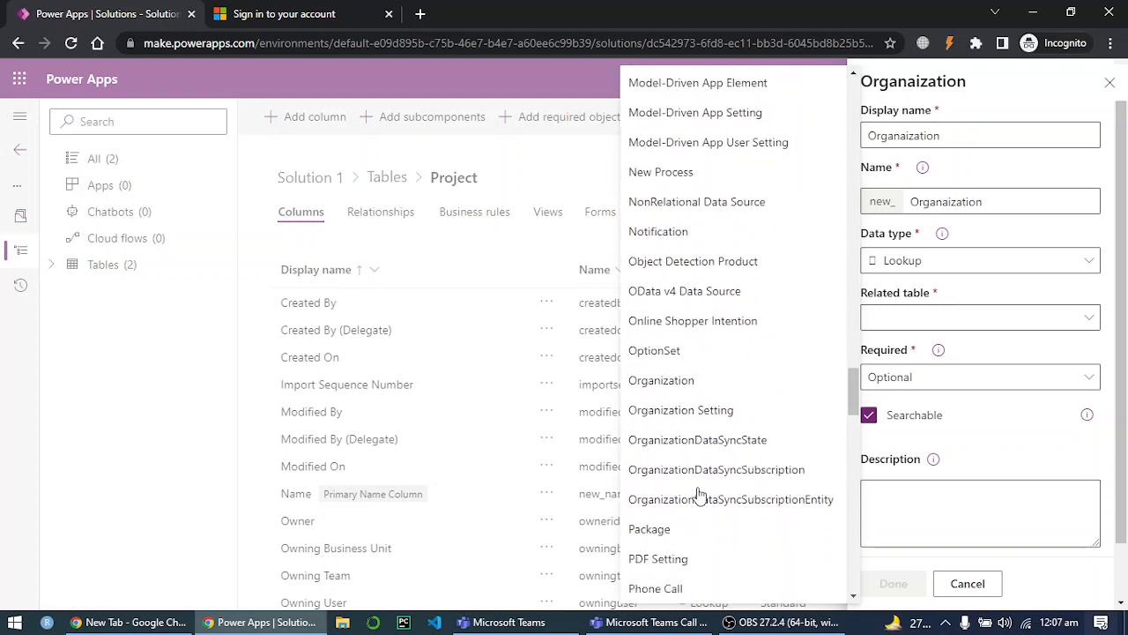
left_click(675, 380)
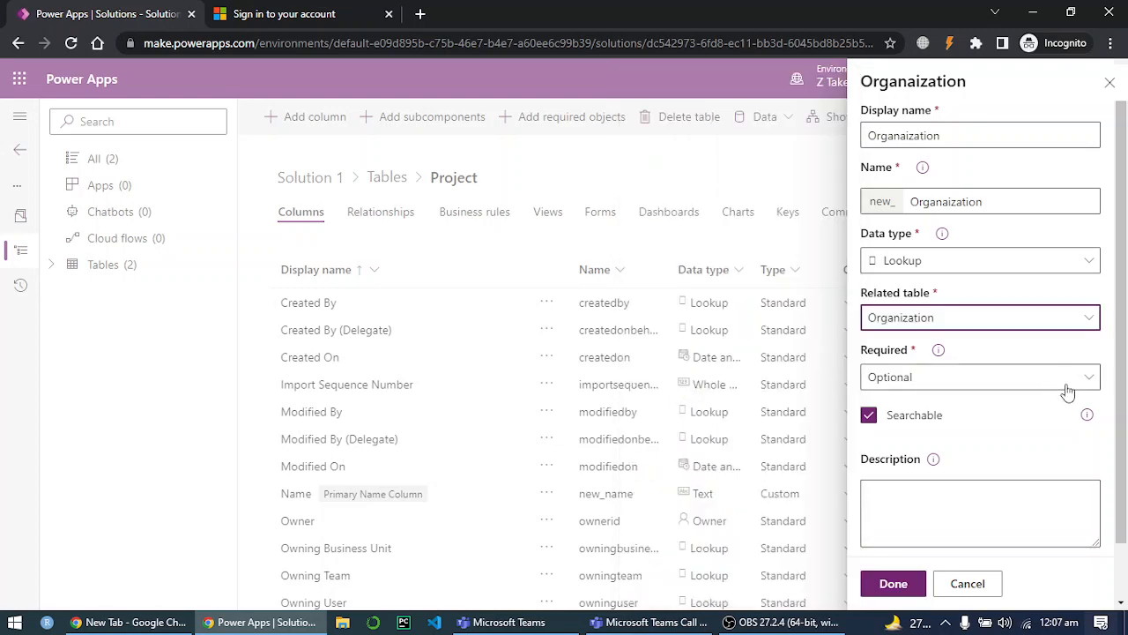
left_click(893, 585)
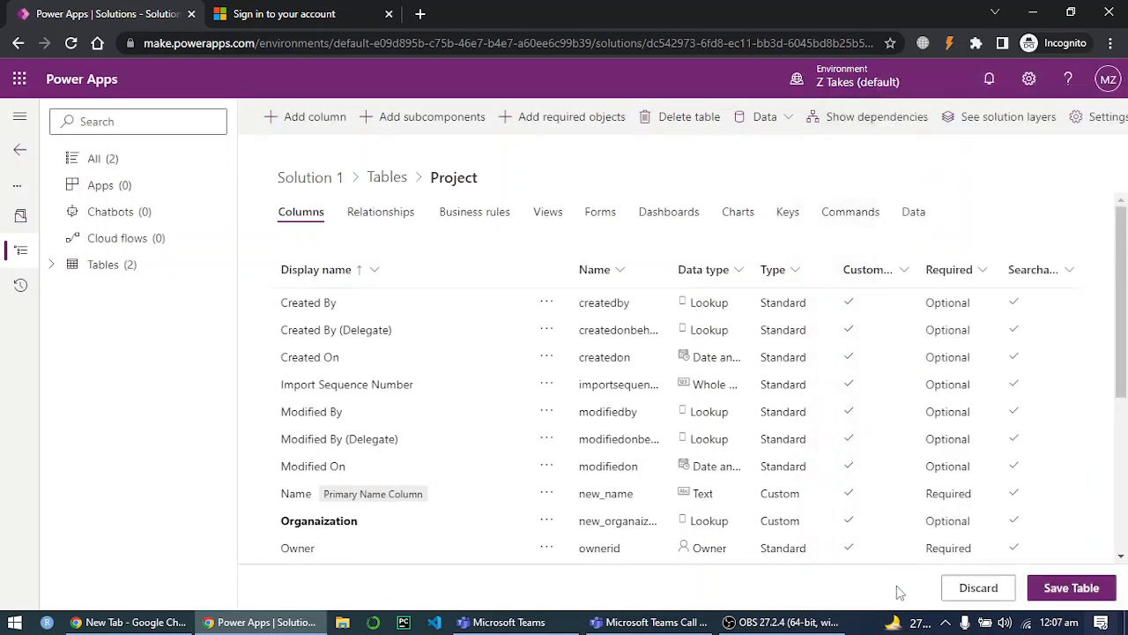
left_click(1064, 593)
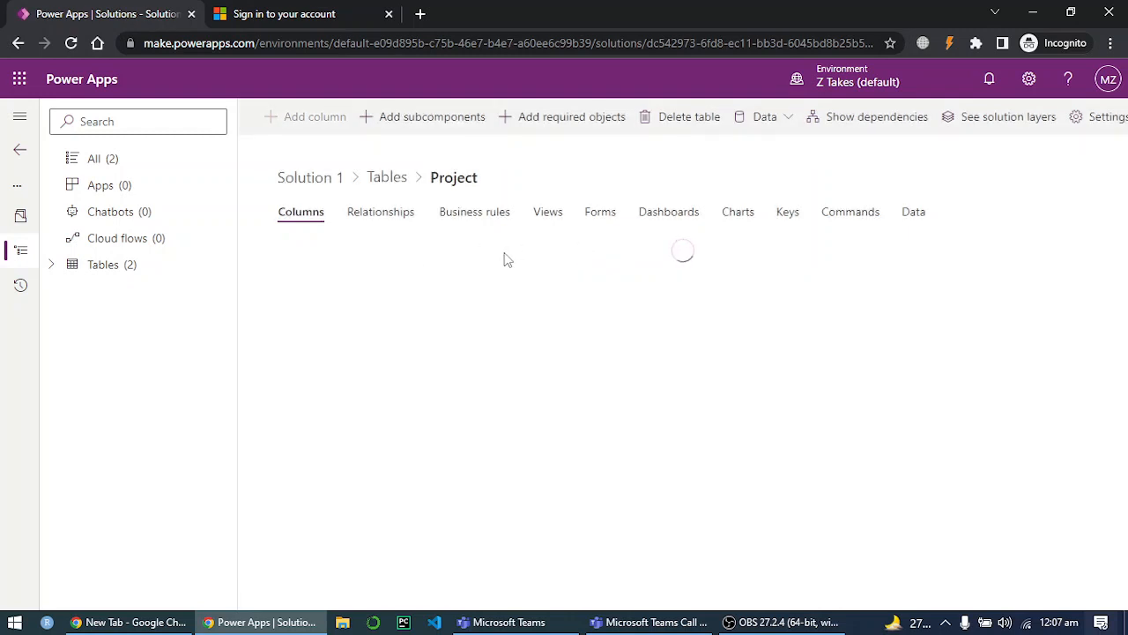
Open the Project table's Information form of type Main and dismiss the improved headers tip.
left_click(600, 220)
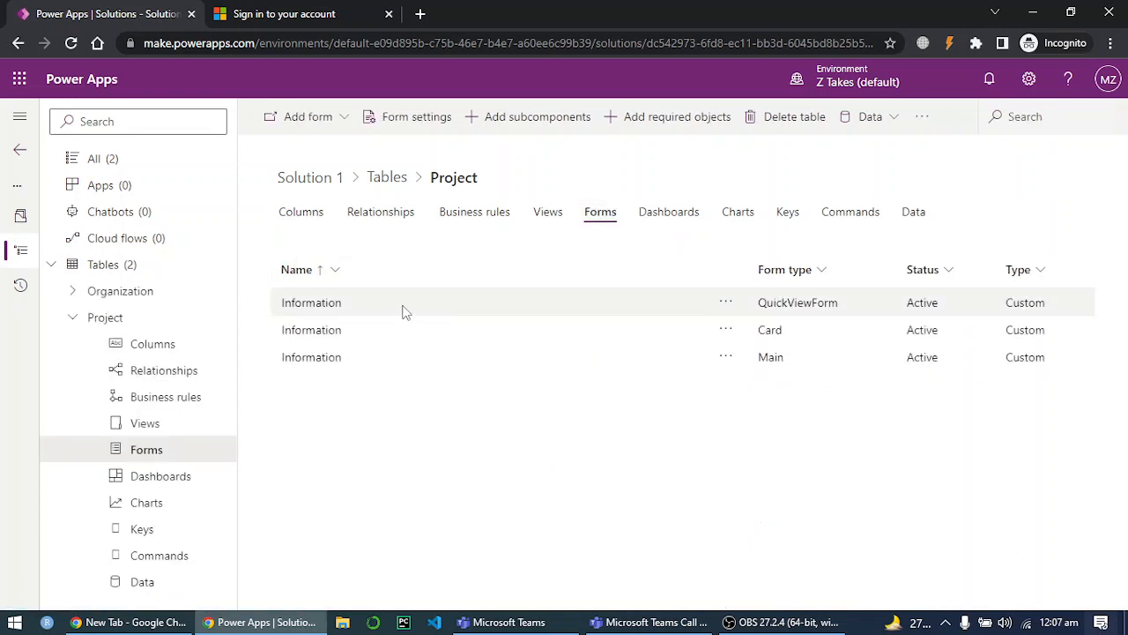
left_click(322, 359)
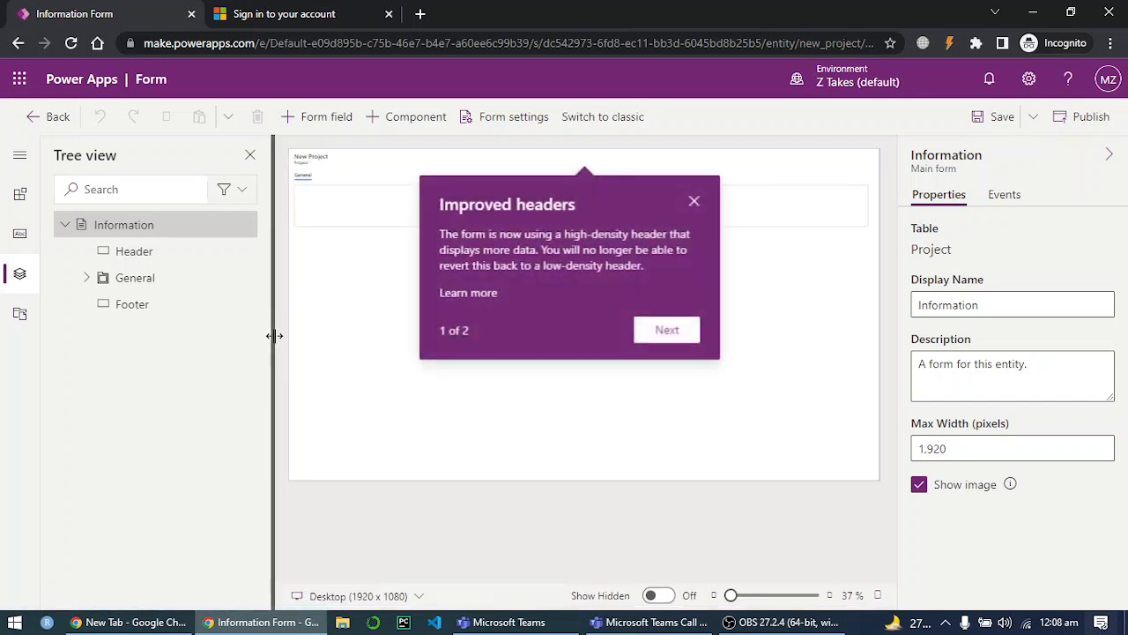
left_click(696, 202)
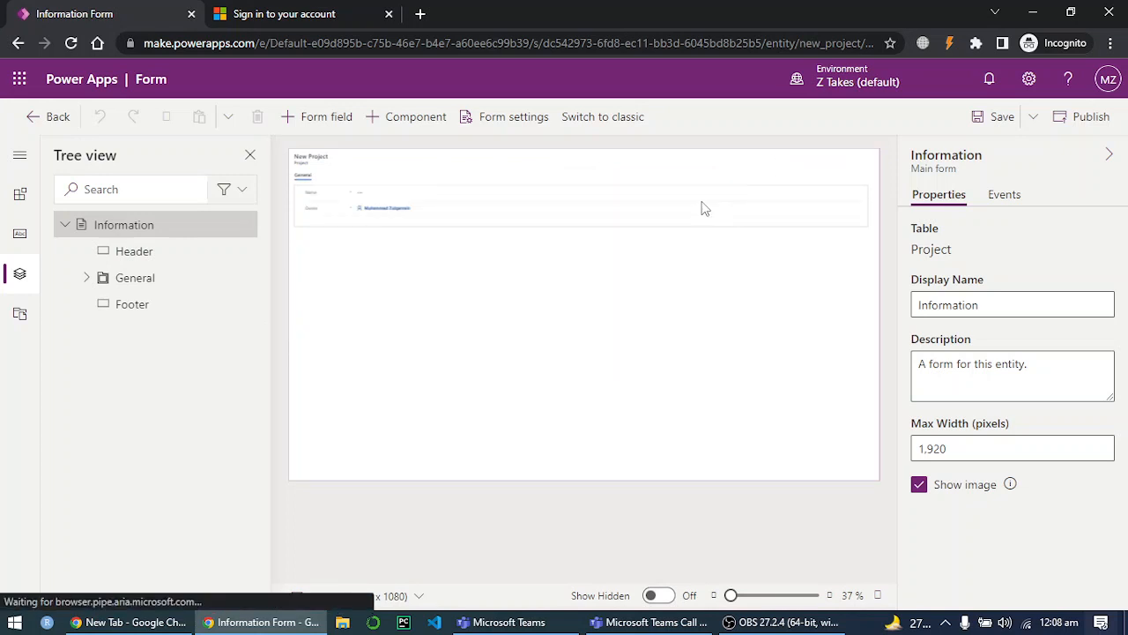
Place the unused Organaization column on the form between Name and Owner, and enlarge the form preview.
left_click(20, 236)
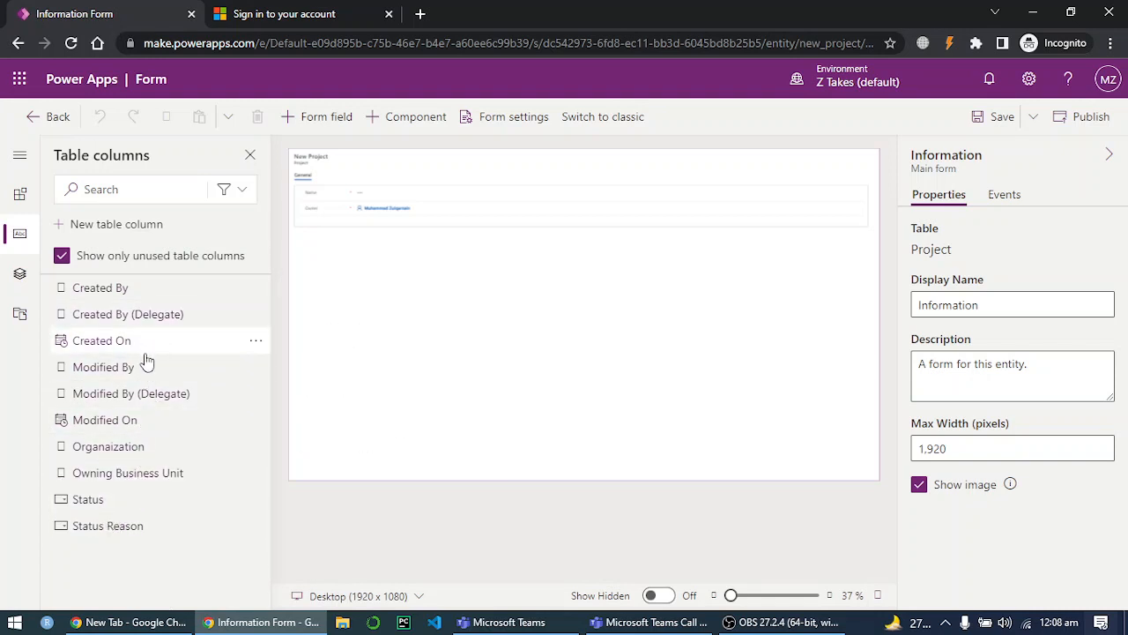
mouse_move(97, 458)
left_click_drag(99, 451, 345, 197)
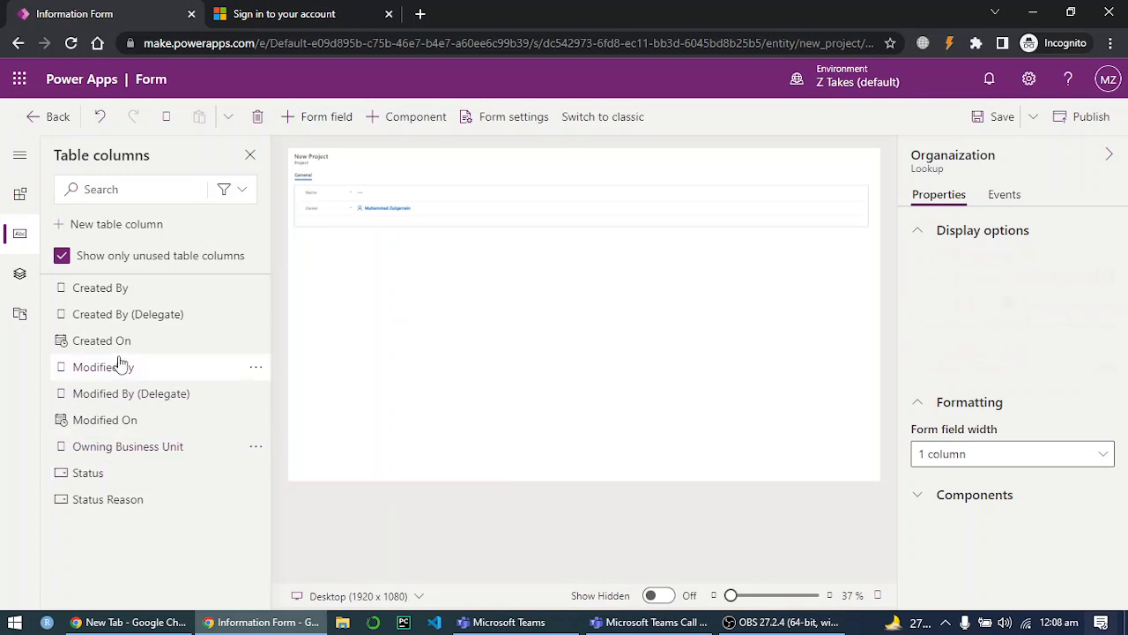
left_click(375, 333)
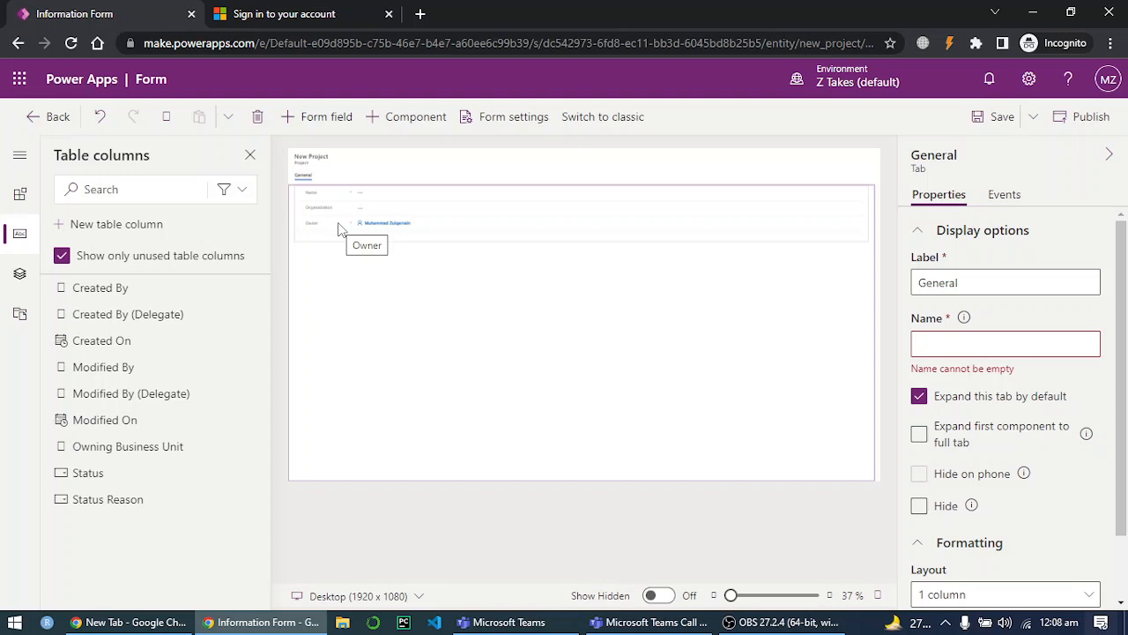
left_click(830, 597)
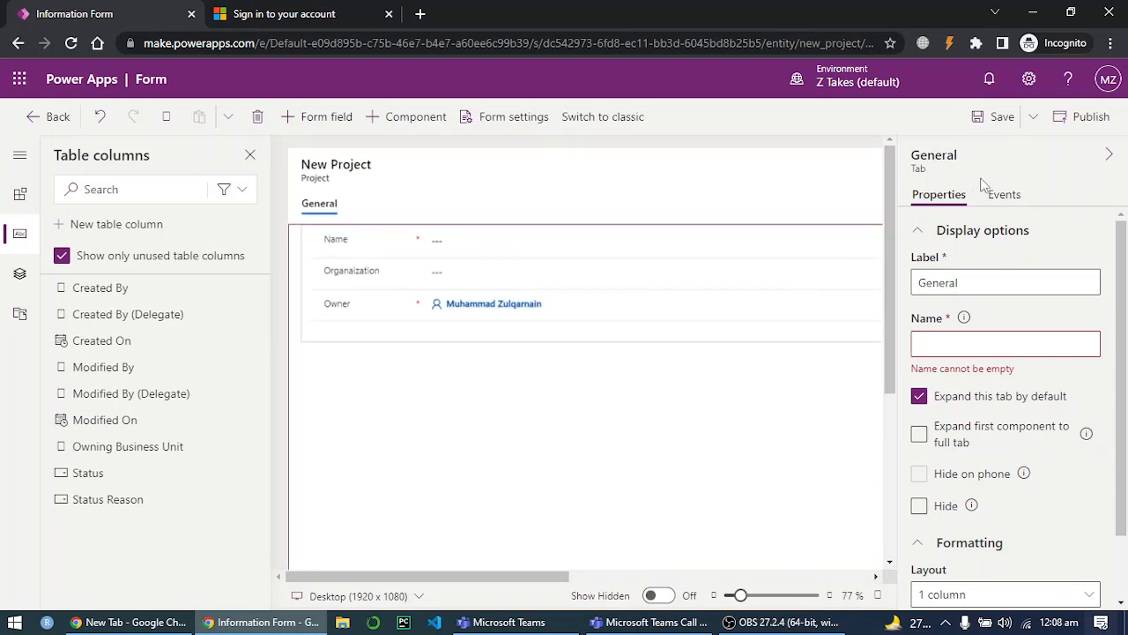
Save and publish the Information form, and return to the solution.
left_click(996, 118)
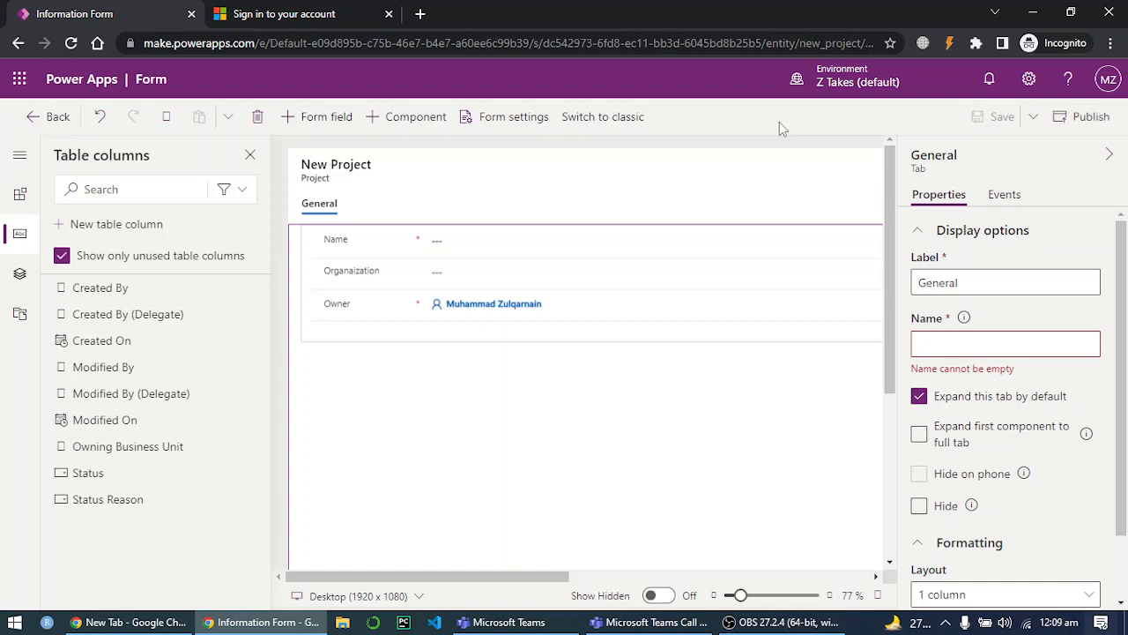
left_click(1084, 117)
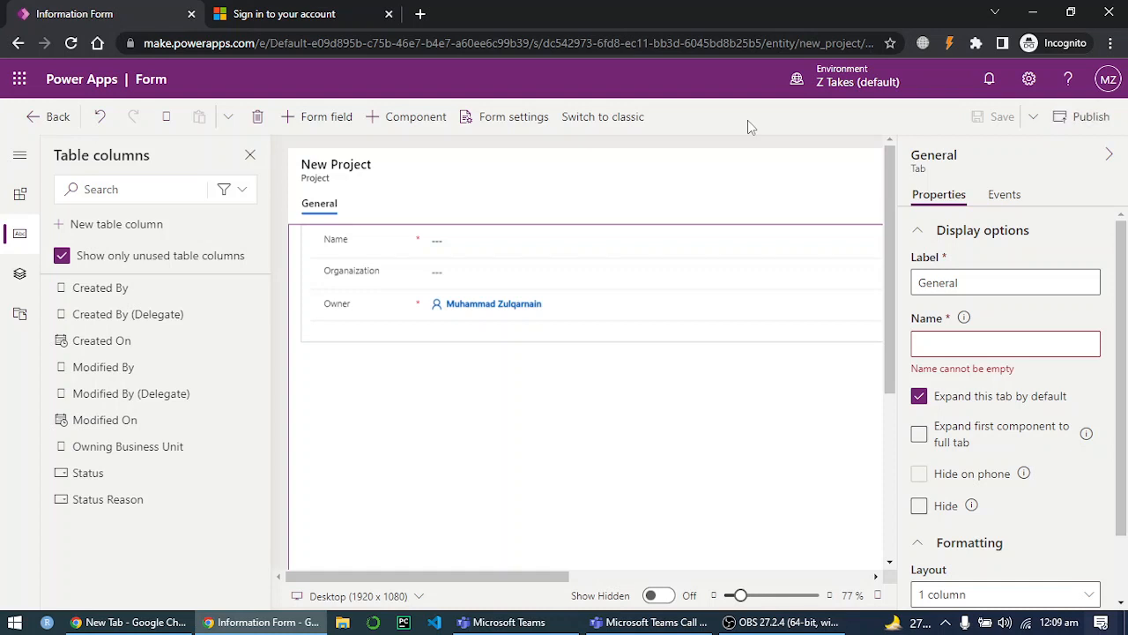
left_click(32, 118)
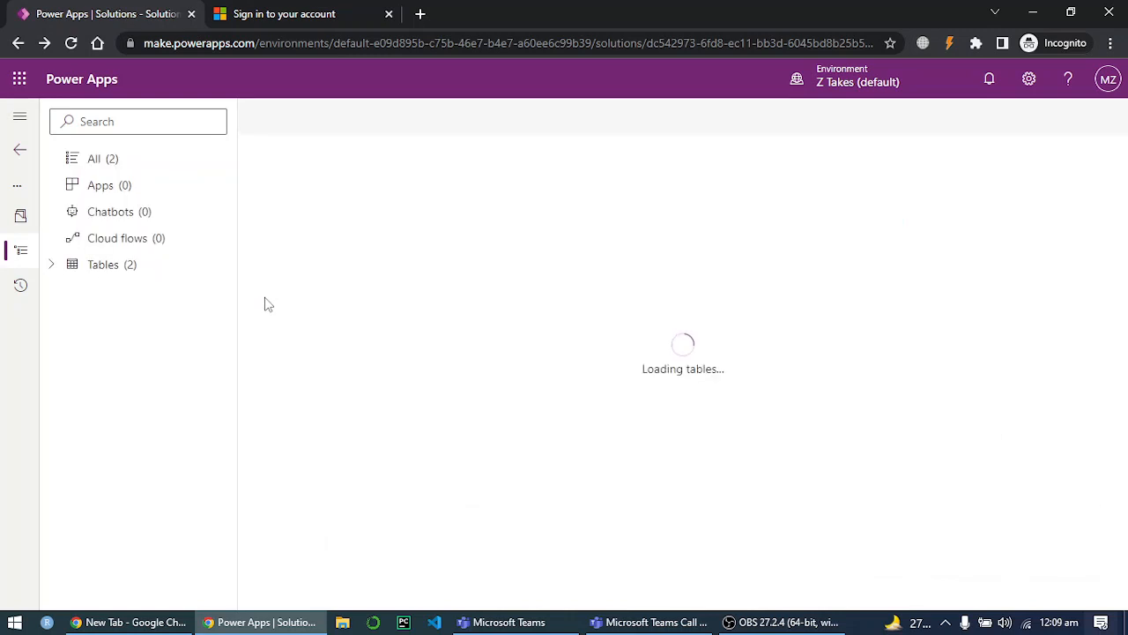
Add the existing Z Takes site map to Solution 1.
left_click(123, 158)
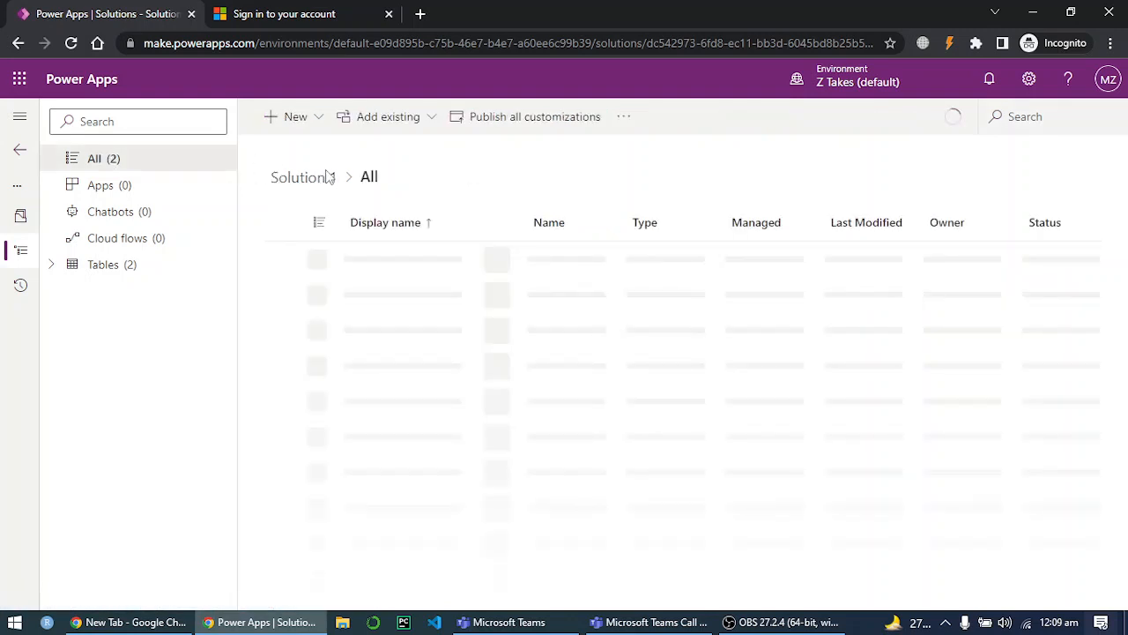
left_click(423, 128)
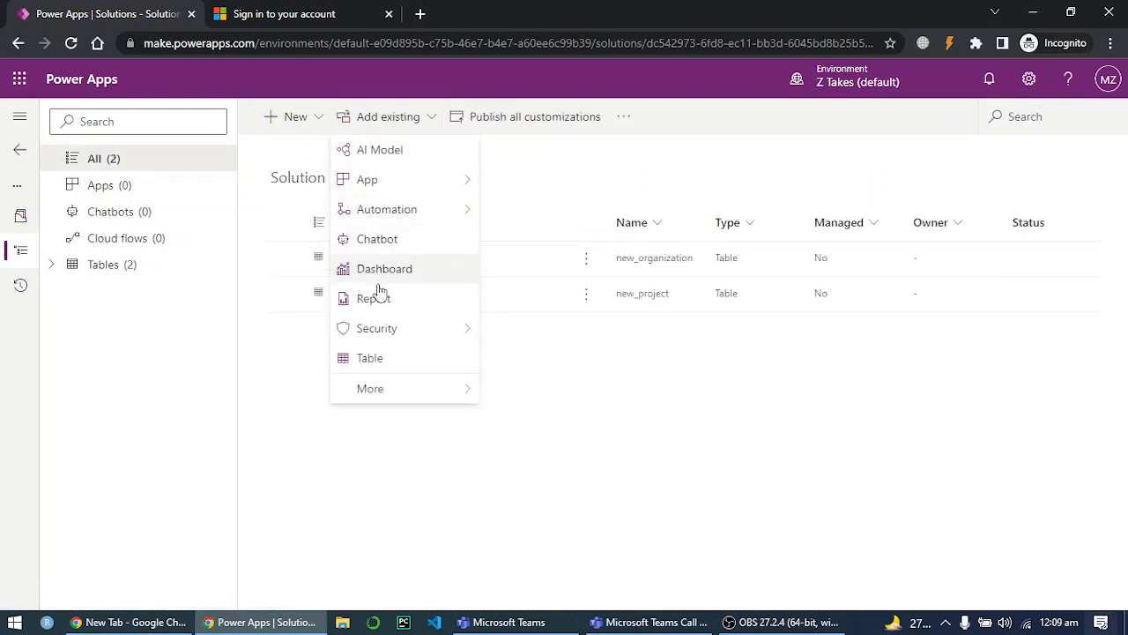
mouse_move(394, 388)
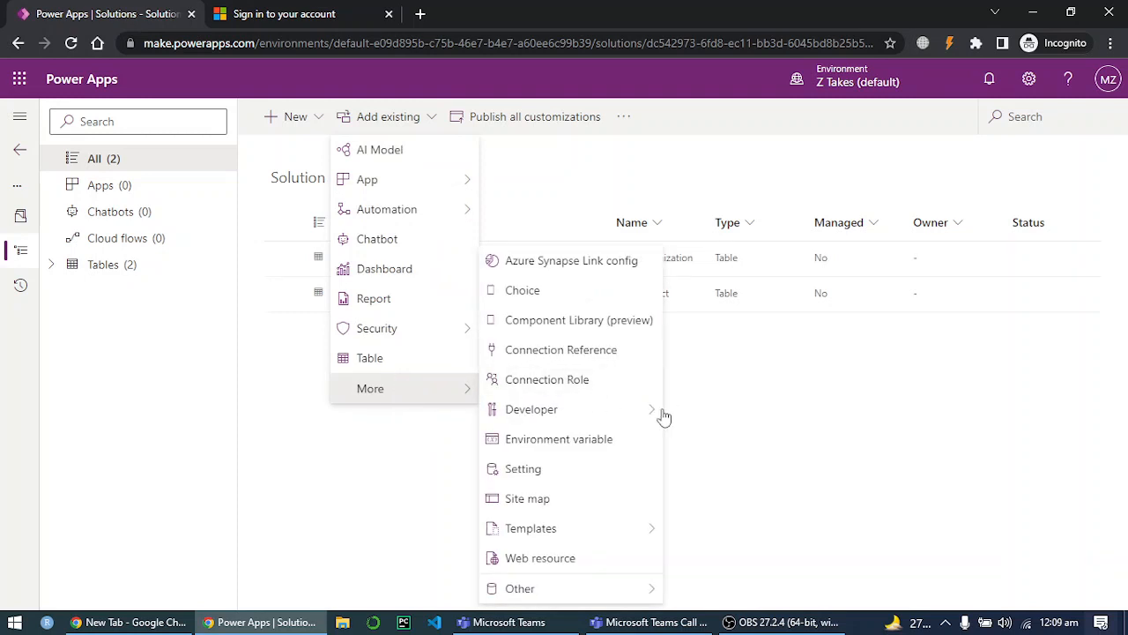
left_click(570, 500)
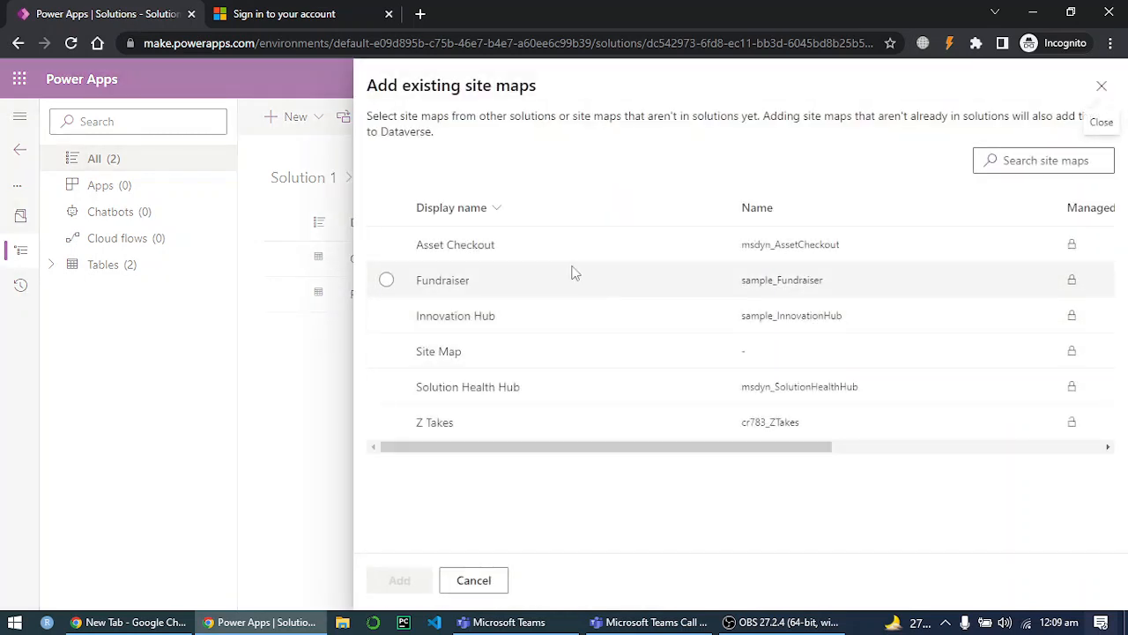
left_click(435, 426)
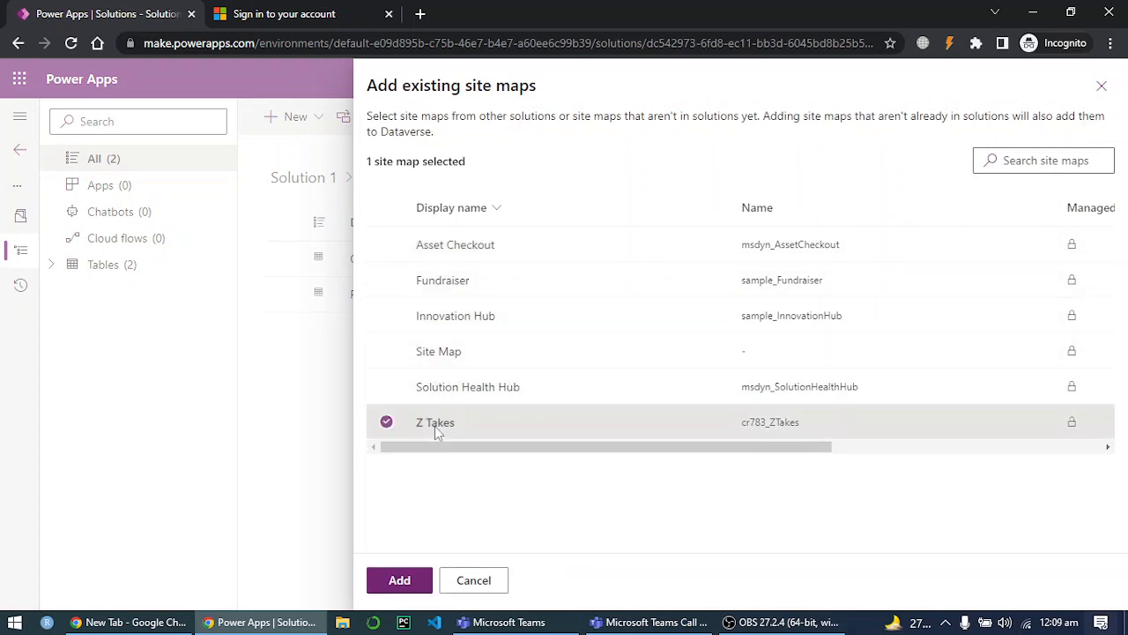
left_click(394, 583)
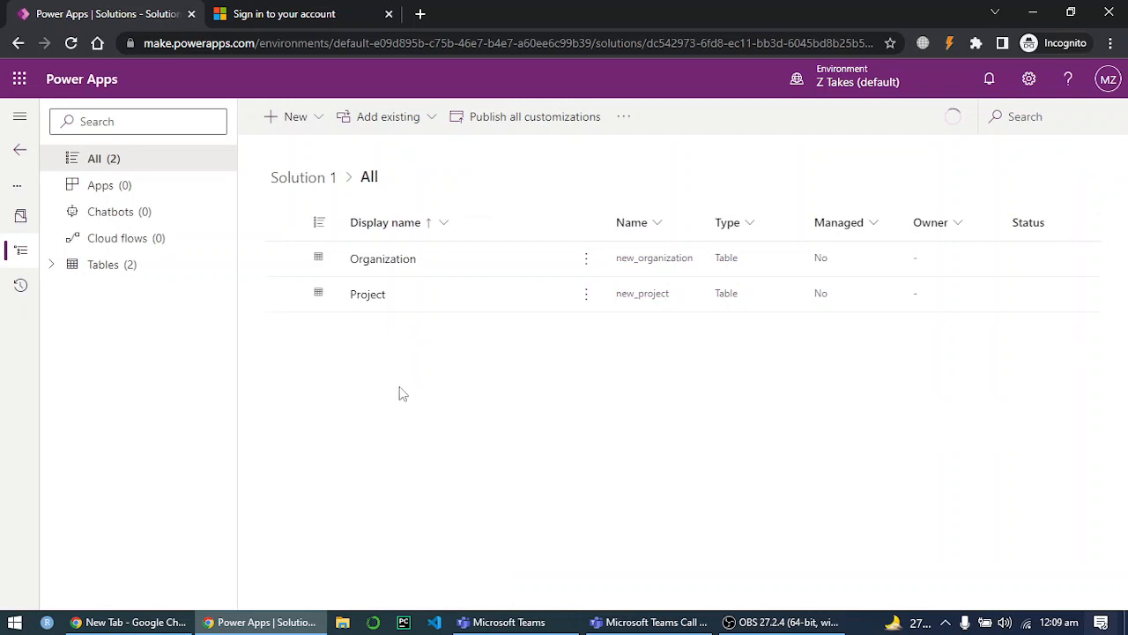
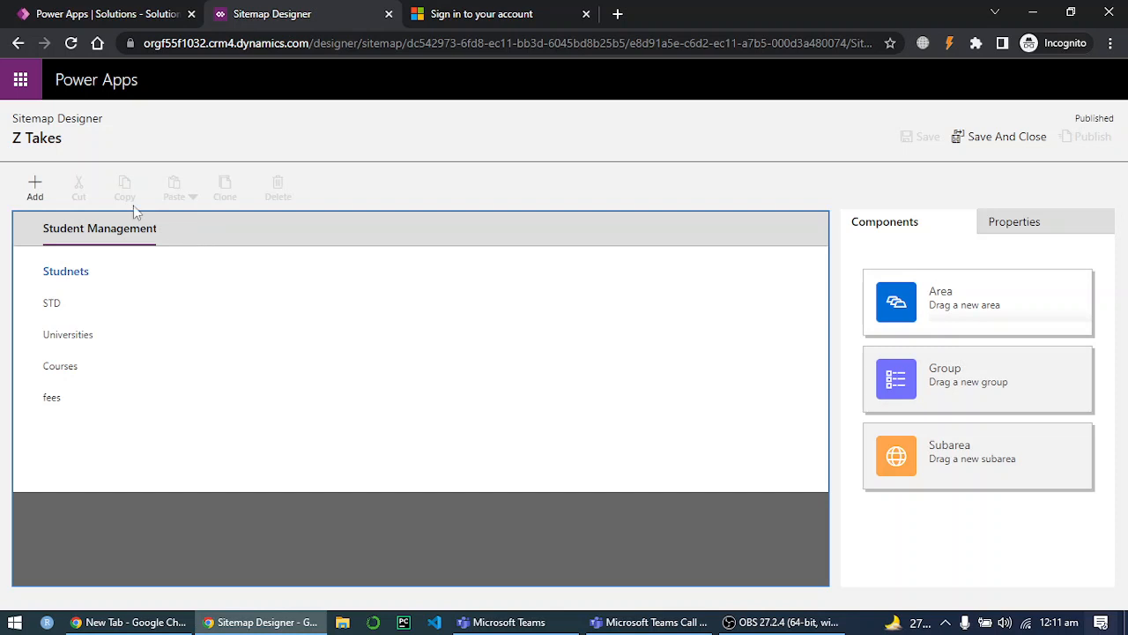
Add a new area titled "Project Management." to the Z Takes site map and save the site map.
left_click(34, 187)
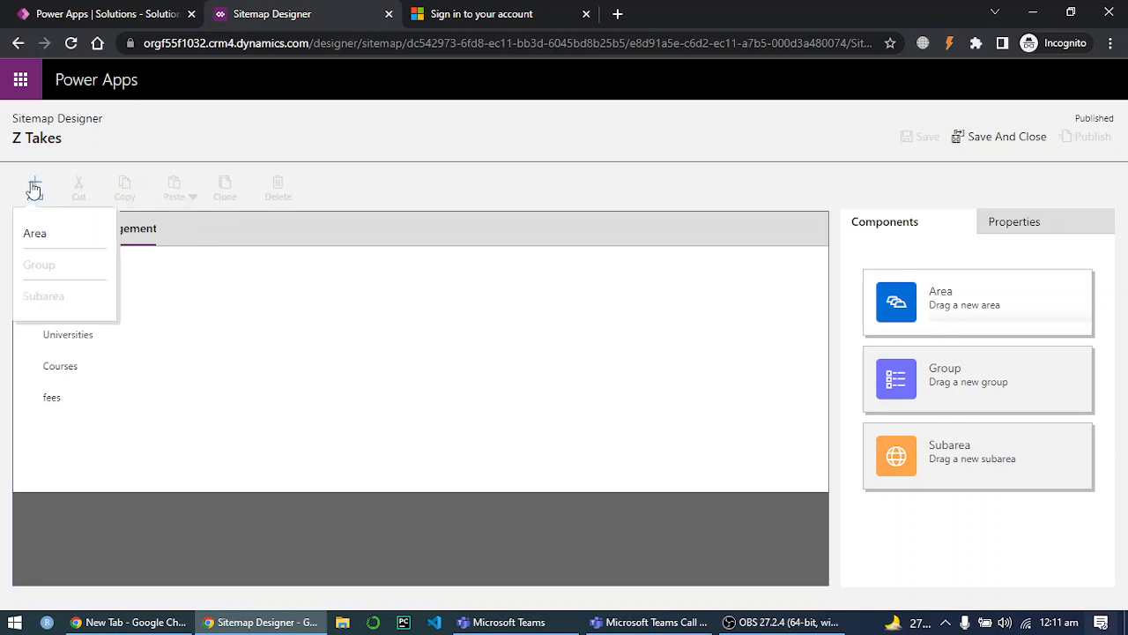
left_click(38, 236)
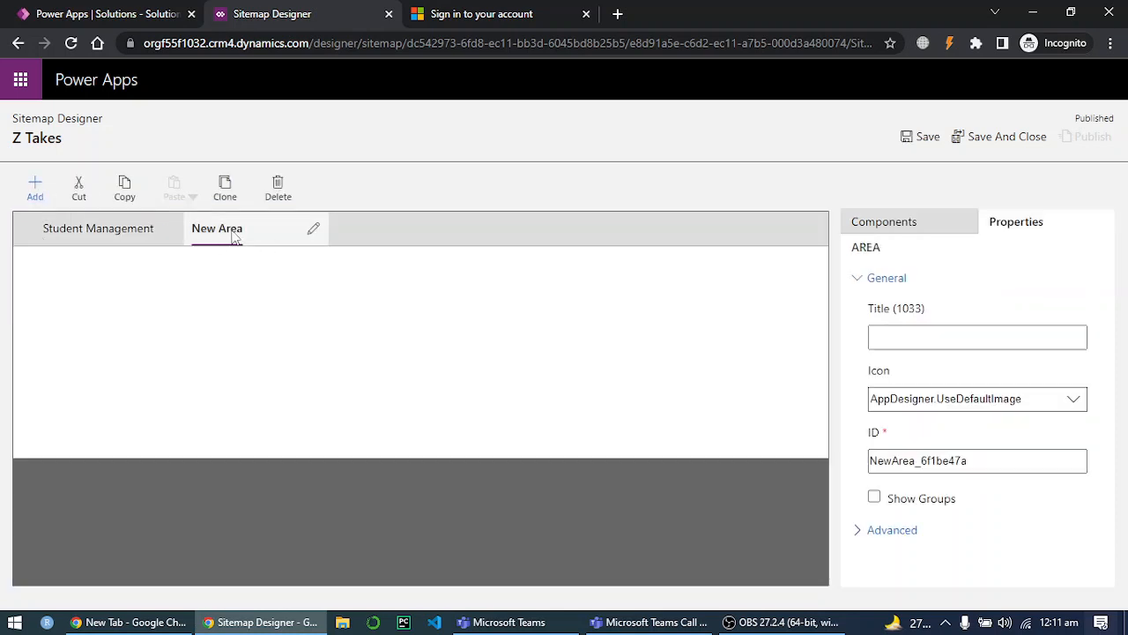
left_click(314, 230)
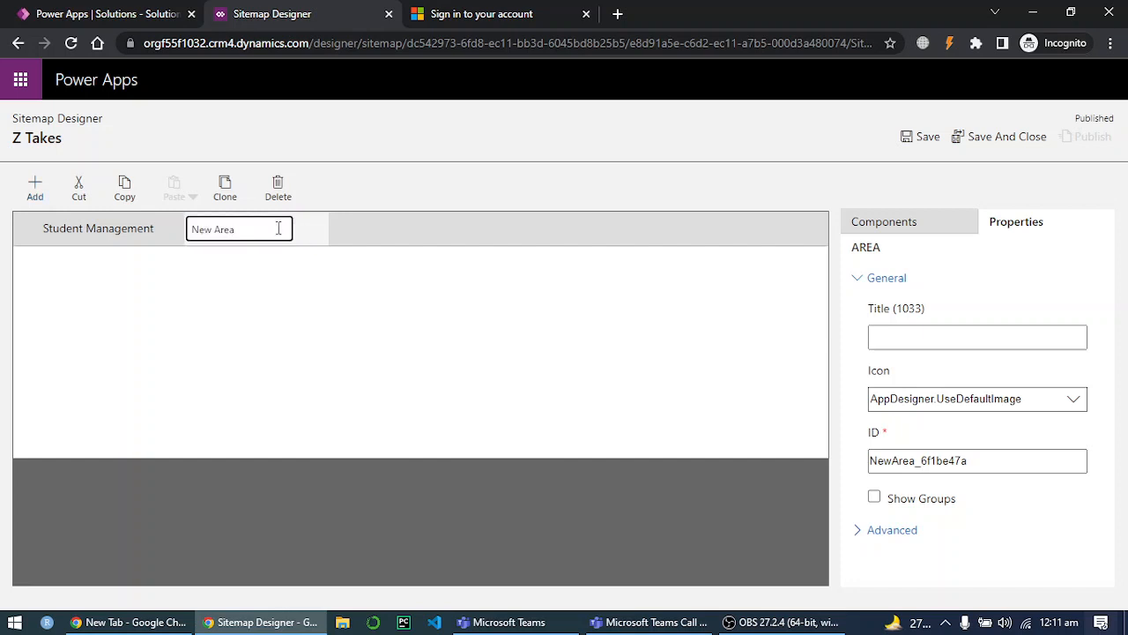
key("BackSpace")
key("BackSpace")
key("BackSpace")
key("BackSpace")
key("BackSpace")
key("BackSpace")
key("BackSpace")
type("Project ")
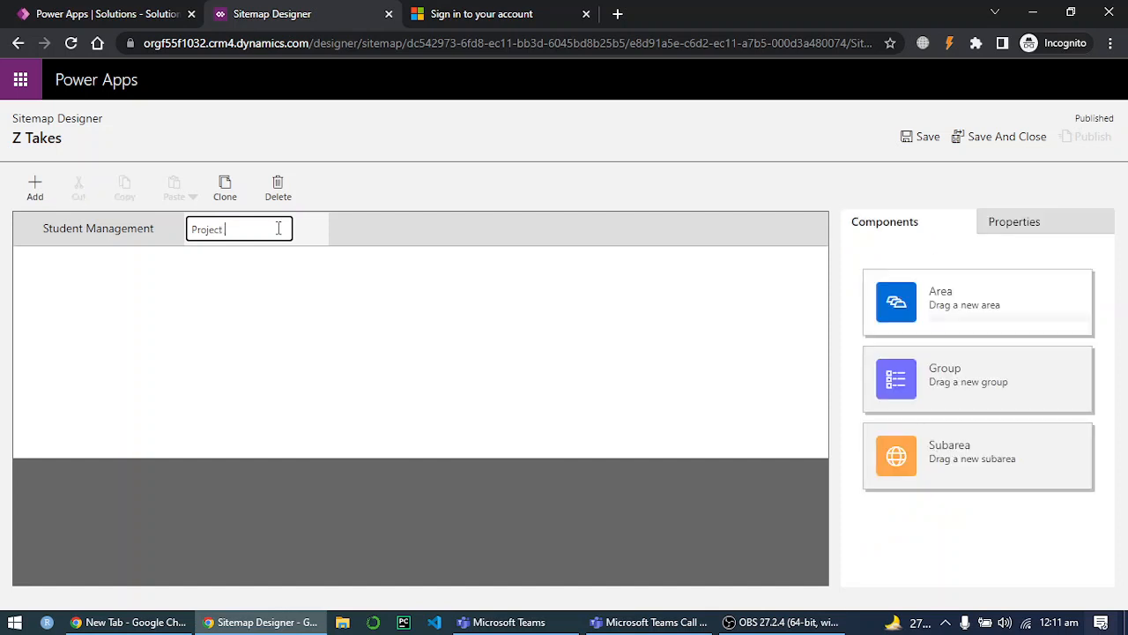
type("Management.")
left_click(365, 227)
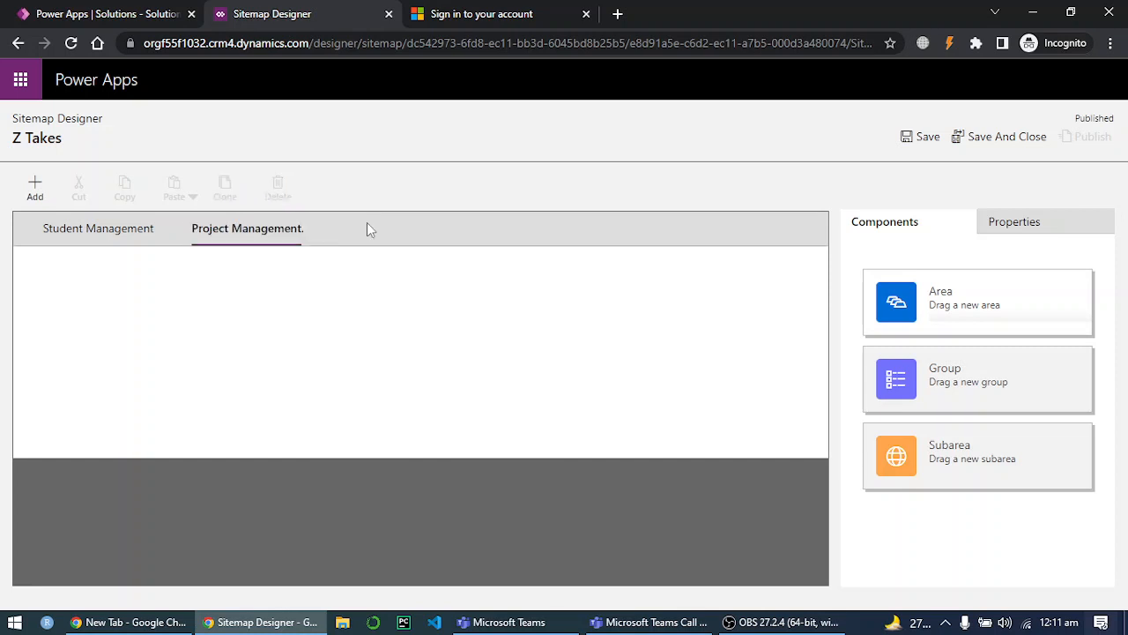
left_click(916, 137)
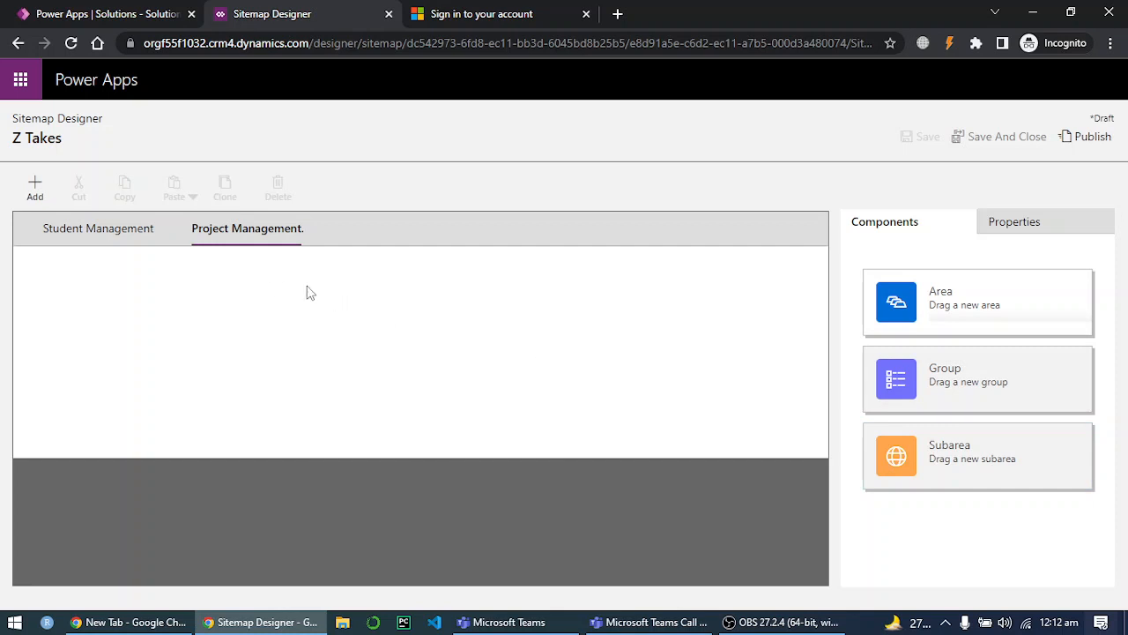
Try to add a subarea directly to the empty Project Management area.
left_click_drag(929, 484, 526, 420)
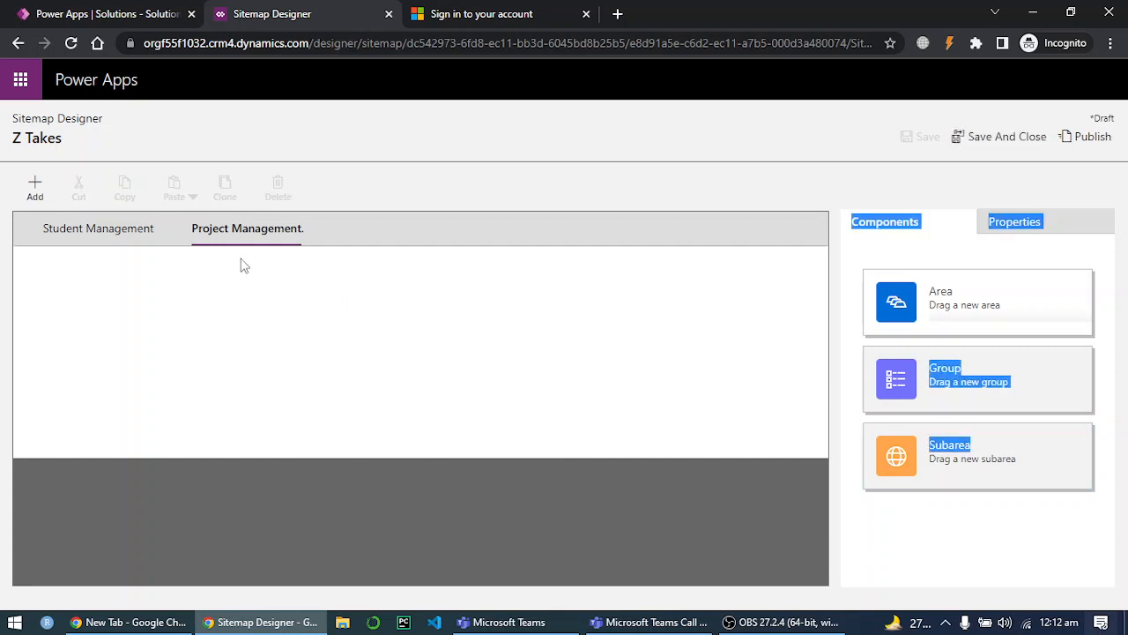
left_click_drag(829, 391, 401, 326)
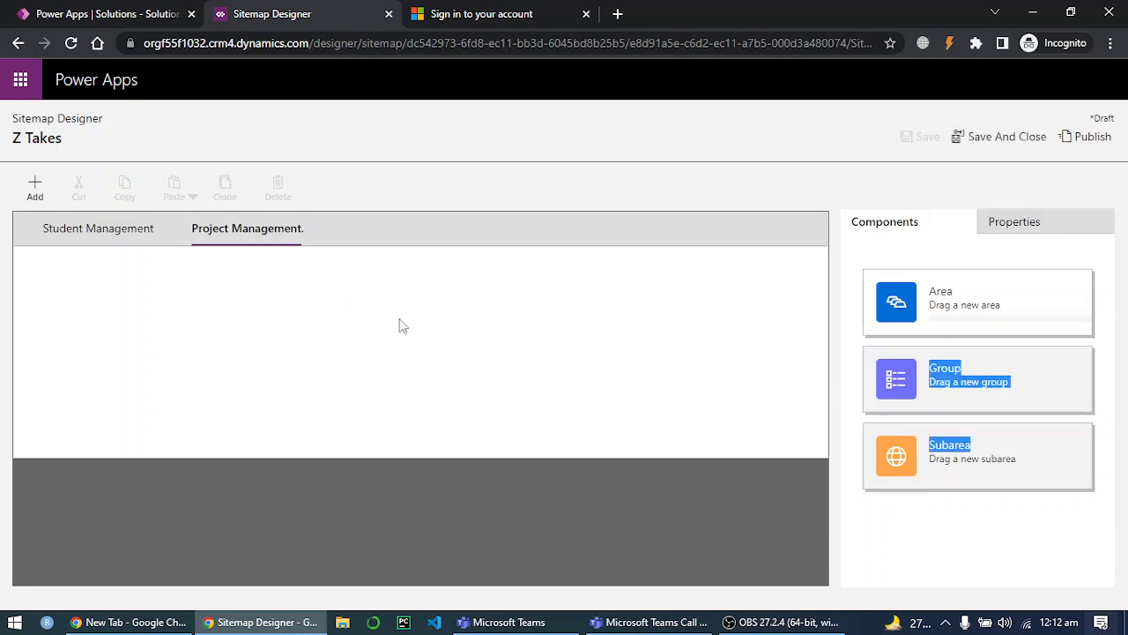
left_click(269, 281)
left_click_drag(955, 461, 922, 464)
left_click(926, 479)
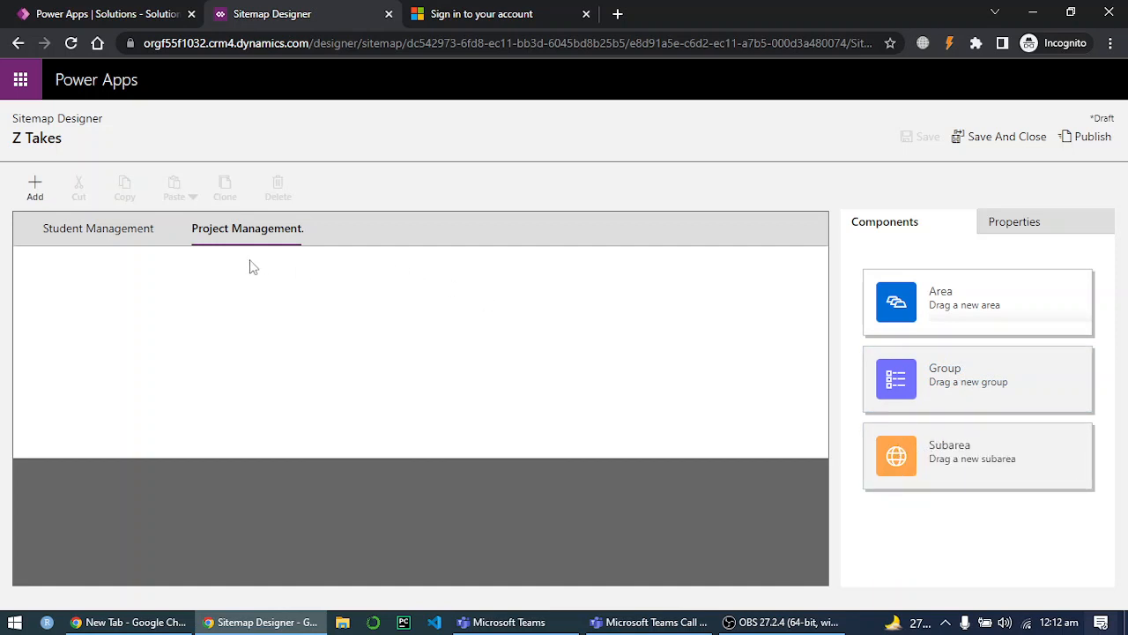
left_click(36, 187)
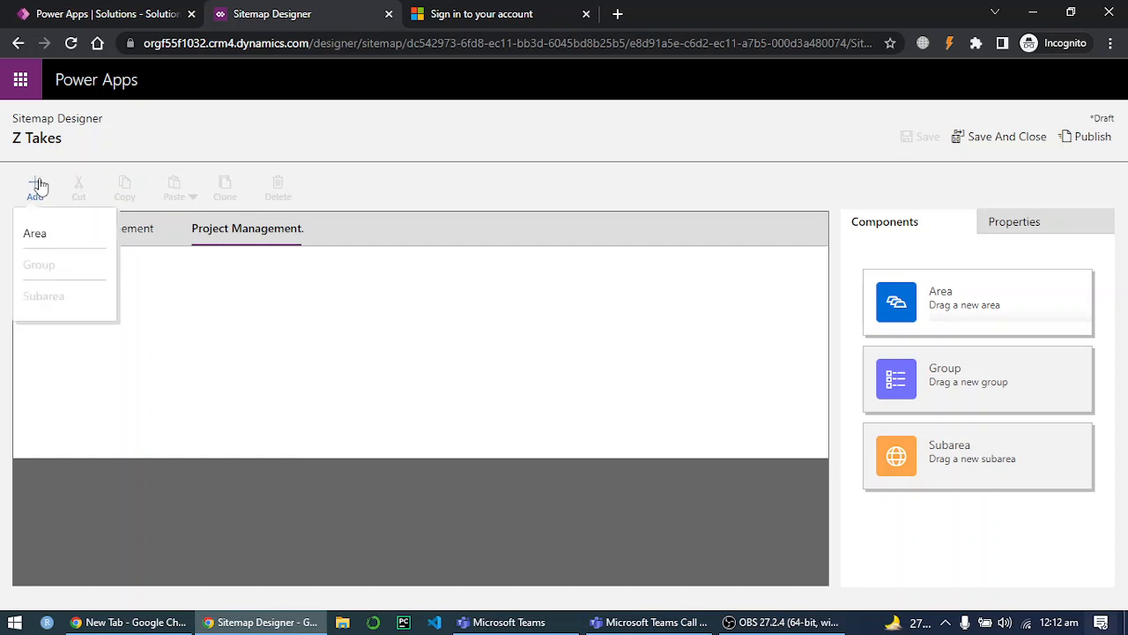
left_click(277, 297)
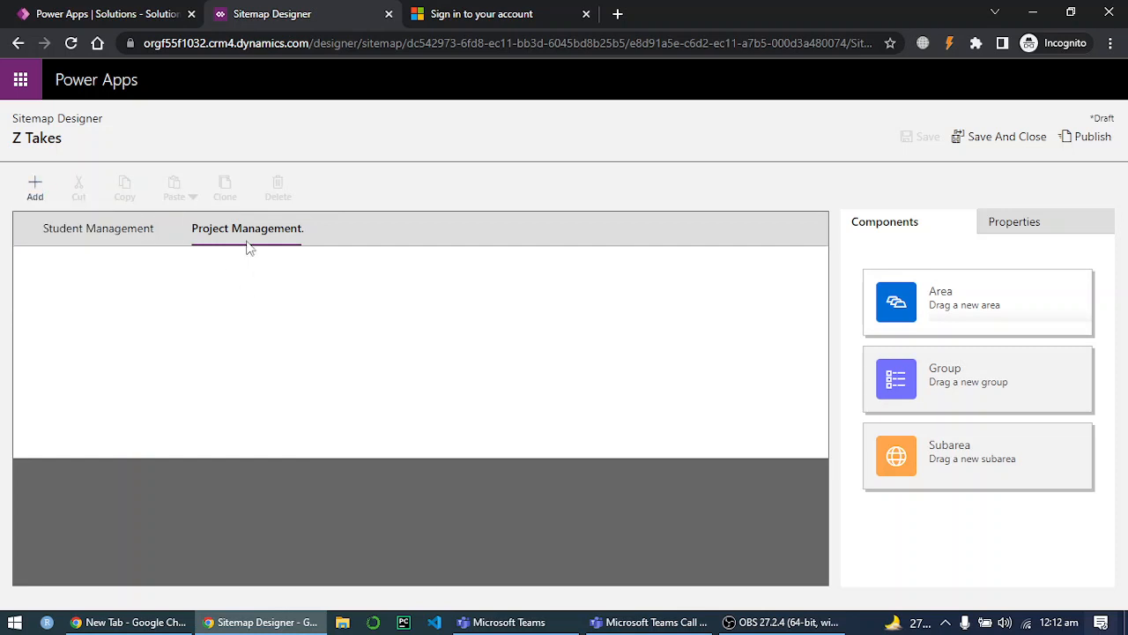
Add a new group to the Project Management area of the site map.
left_click(238, 231)
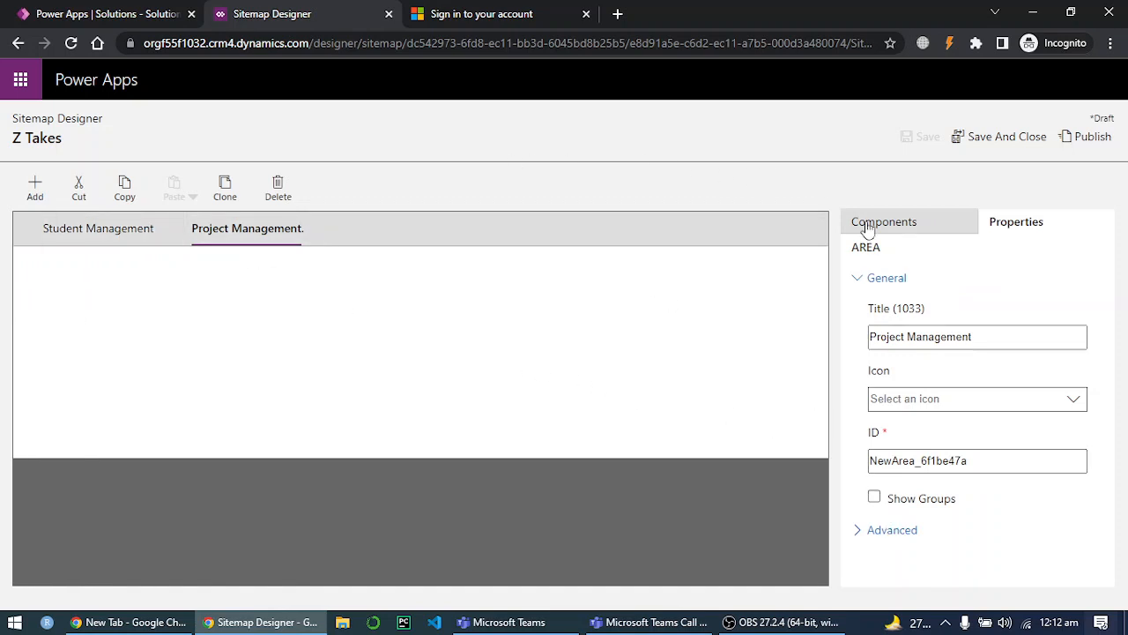
left_click(900, 231)
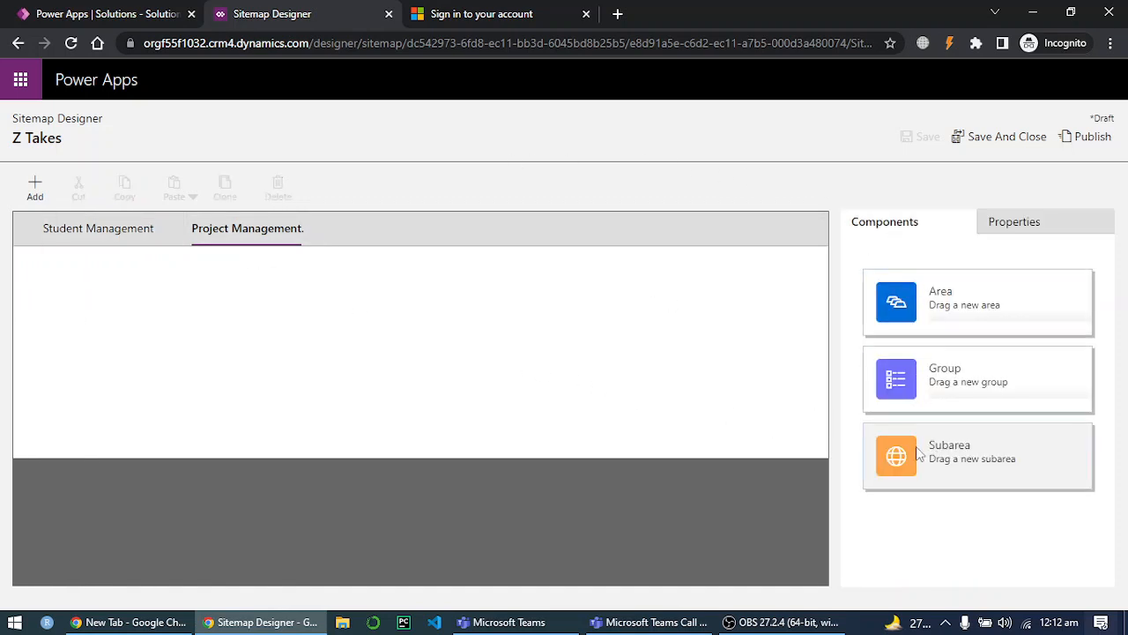
left_click_drag(896, 375, 190, 285)
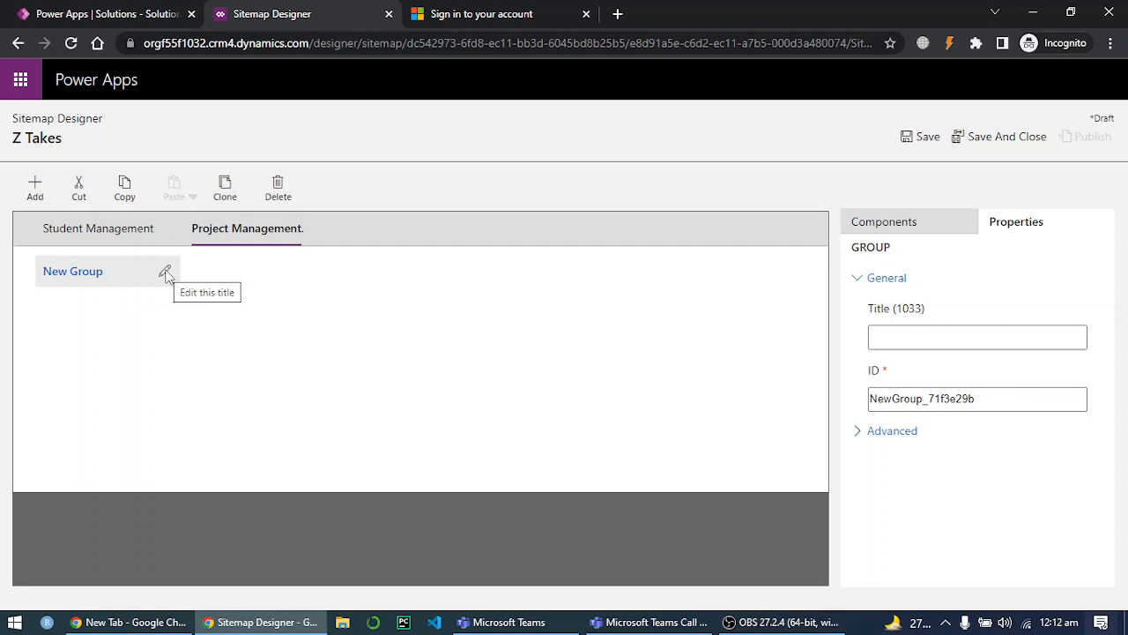
Title the new group in the Project Management area "Projects".
left_click(166, 274)
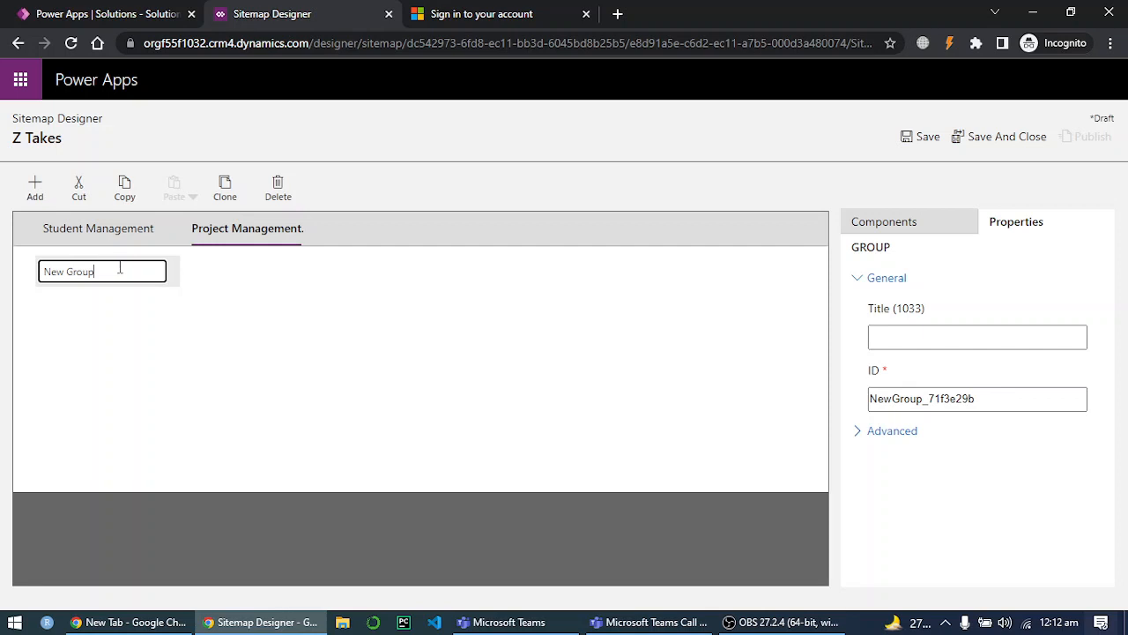
key("Return")
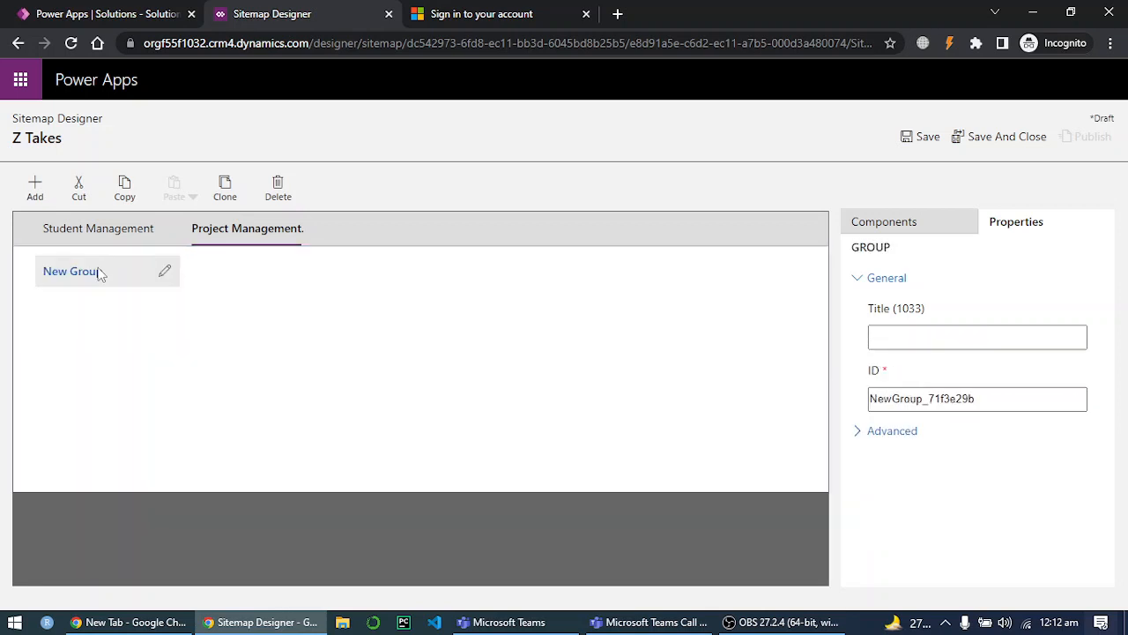
left_click(131, 232)
left_click(232, 231)
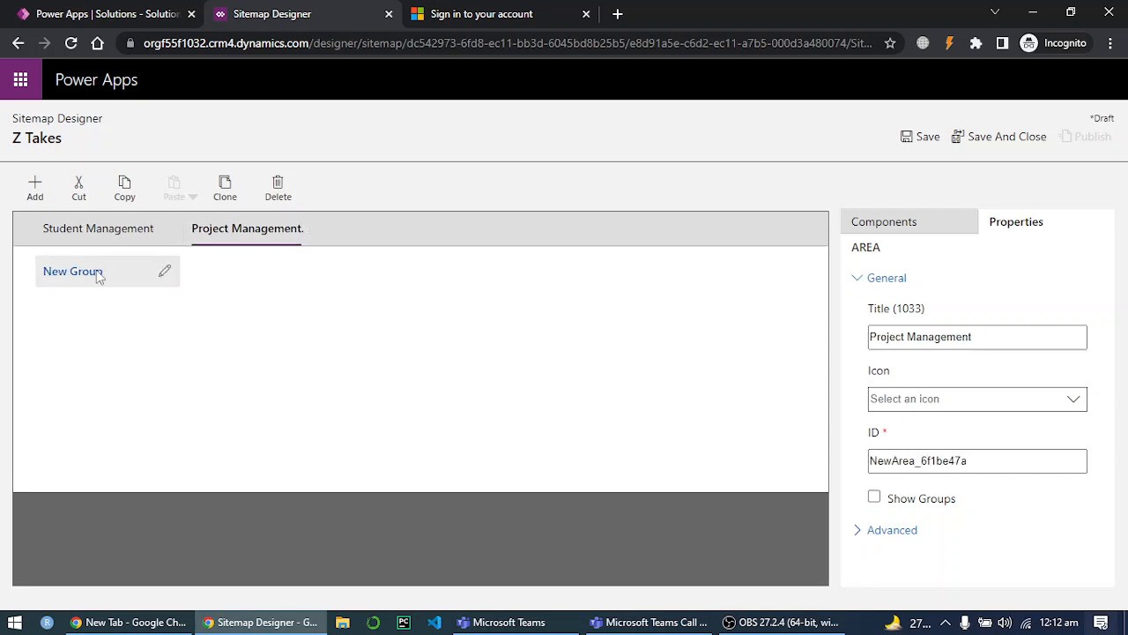
left_click(165, 272)
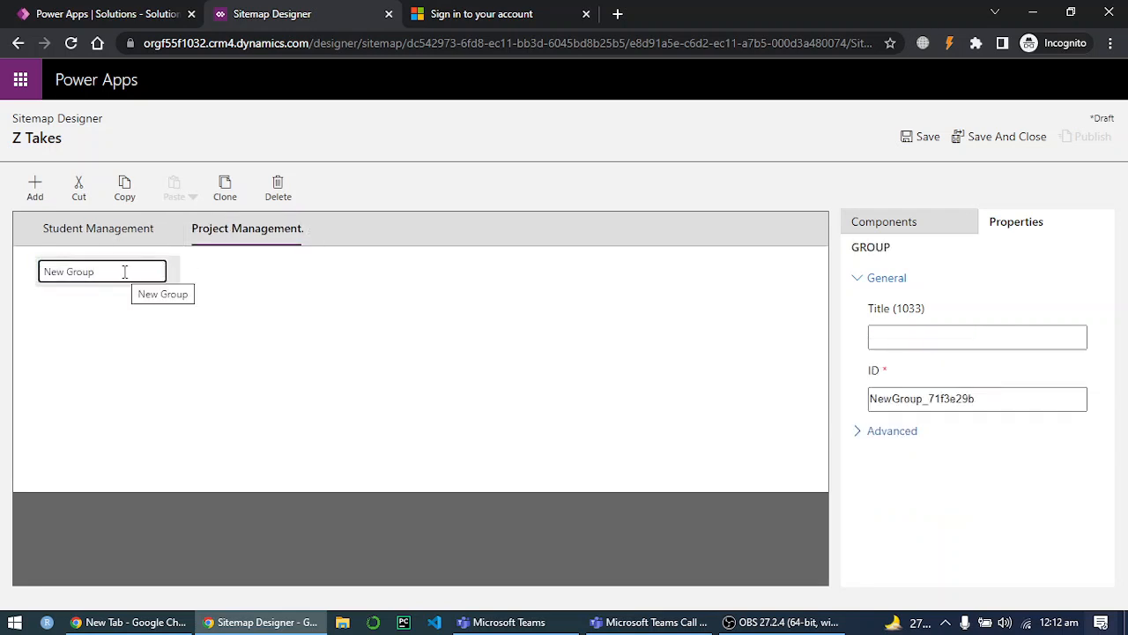
key("BackSpace")
key("BackSpace")
key("BackSpace")
key("BackSpace")
key("BackSpace")
key("BackSpace")
key("BackSpace")
key("BackSpace")
key("BackSpace")
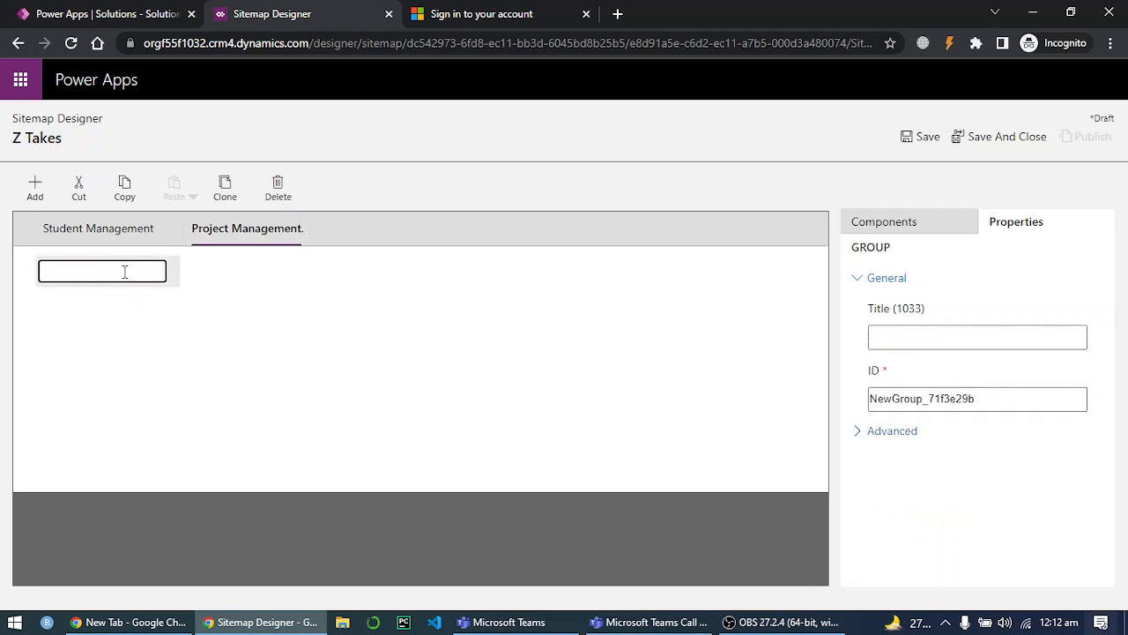
type("Projects")
left_click(191, 327)
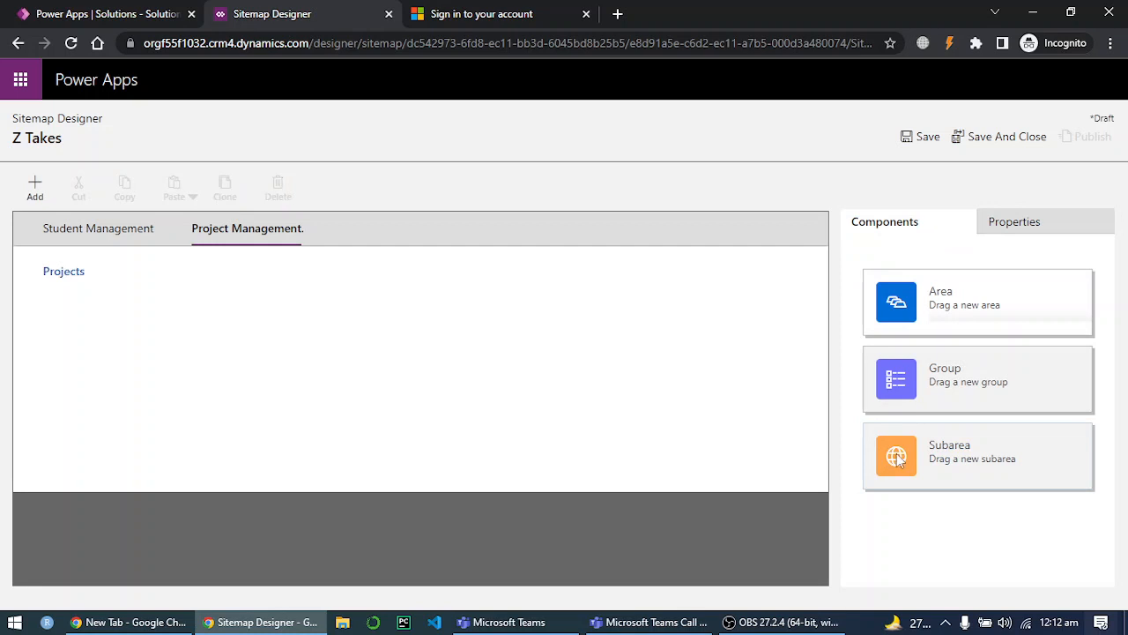
Add a new subarea under the Projects group.
left_click(63, 273)
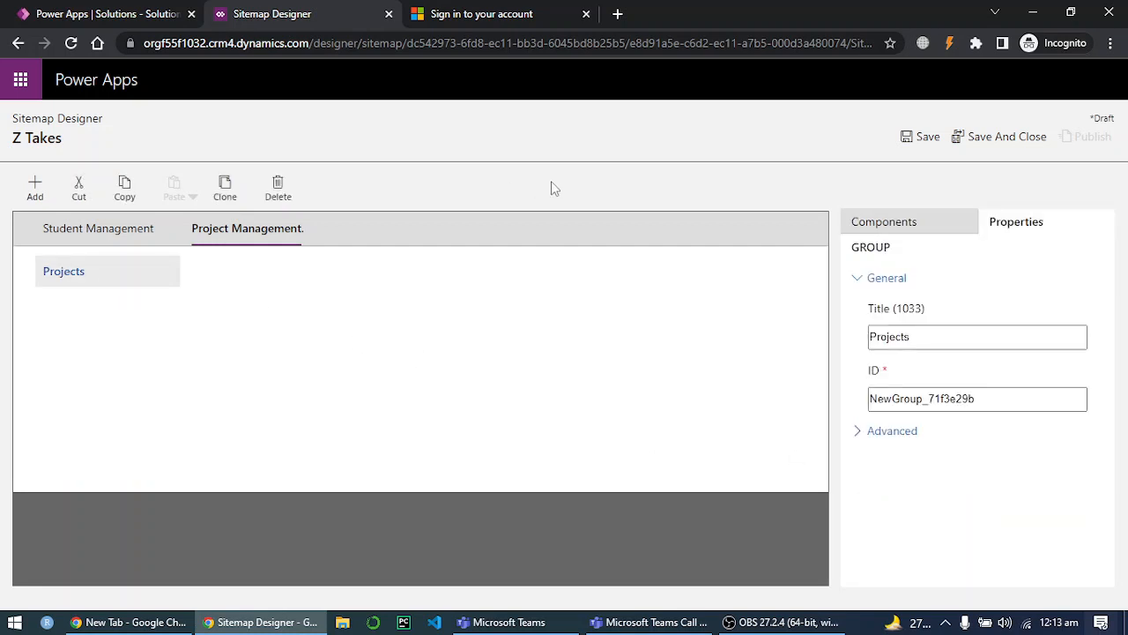
left_click(876, 225)
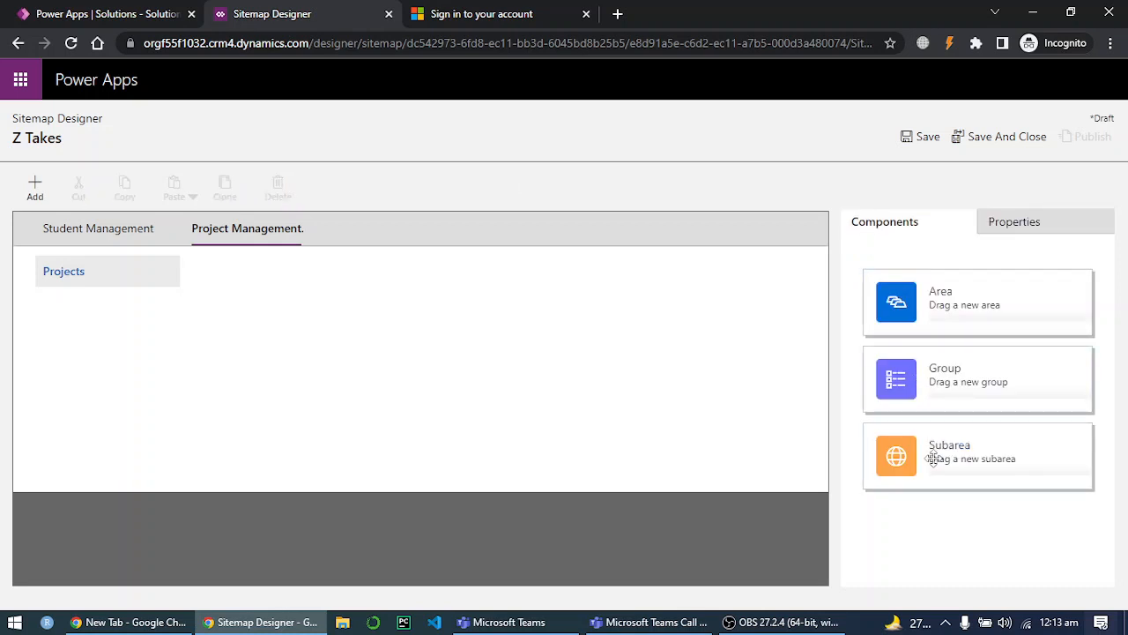
mouse_move(932, 458)
left_mouse_down()
mouse_move(281, 408)
mouse_move(116, 335)
mouse_move(96, 312)
left_mouse_up()
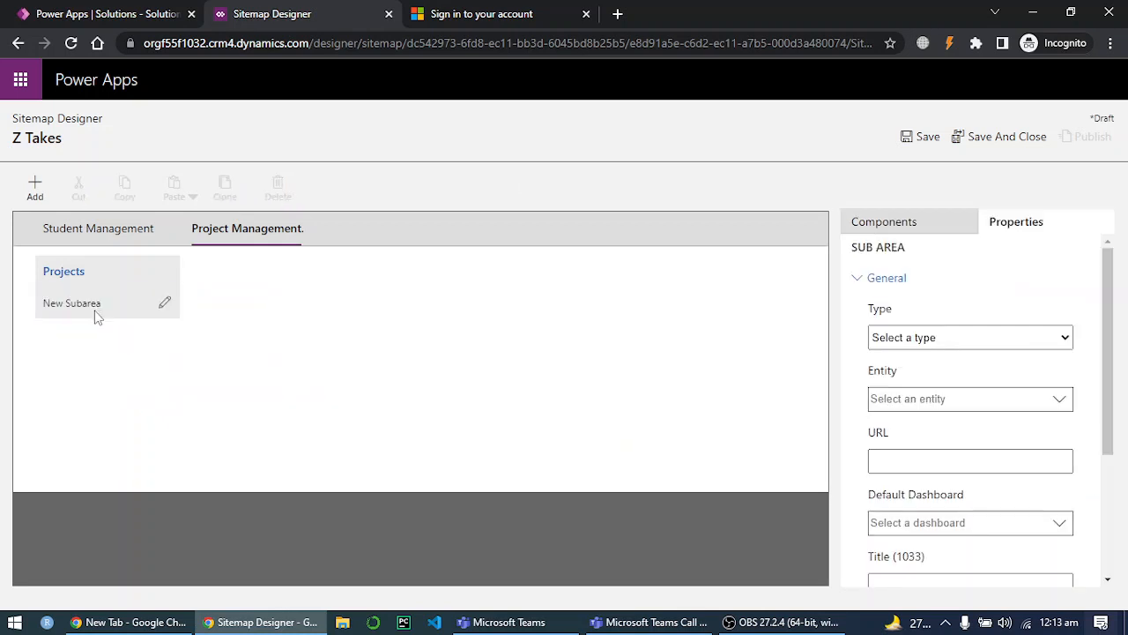
left_click(167, 303)
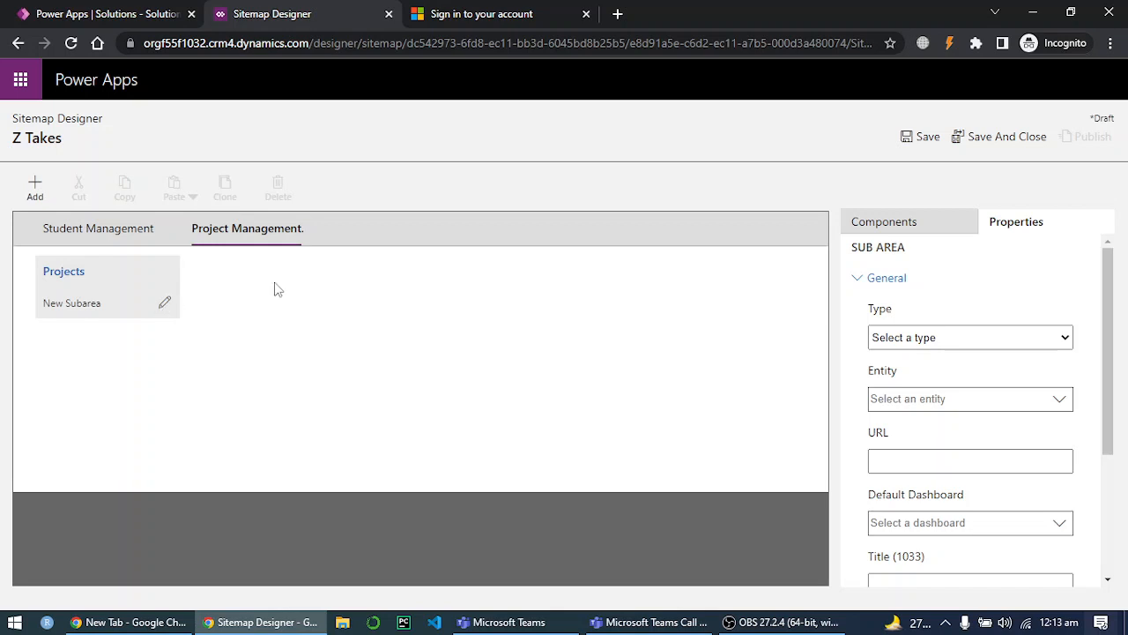
Set the subarea under the Projects group to type Entity and choose Project as its entity.
left_click(1059, 339)
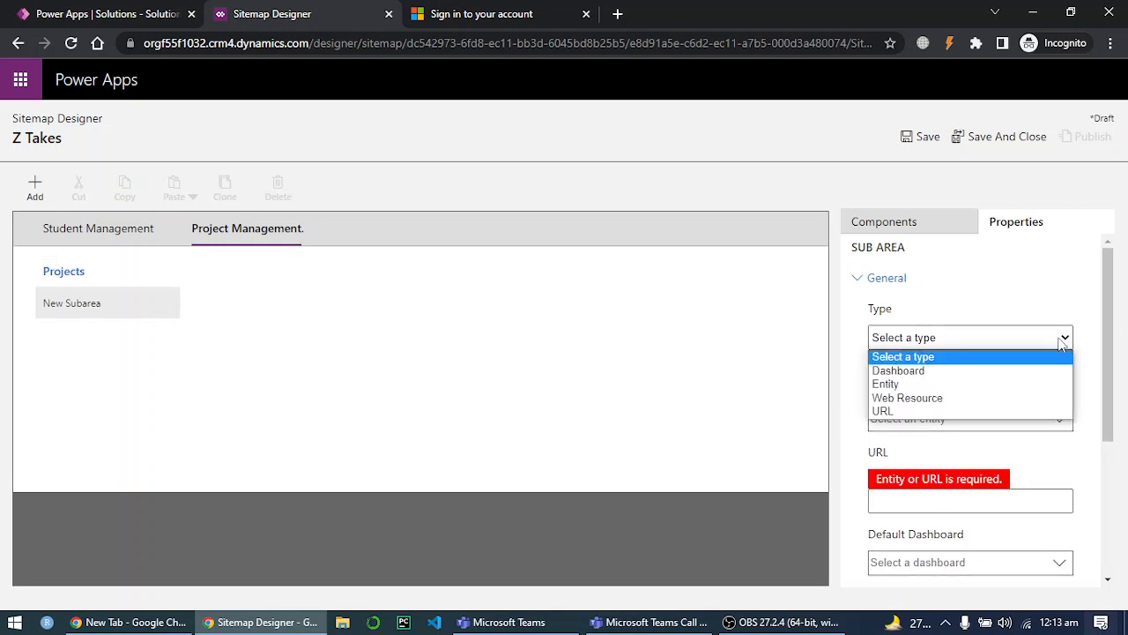
left_click(889, 385)
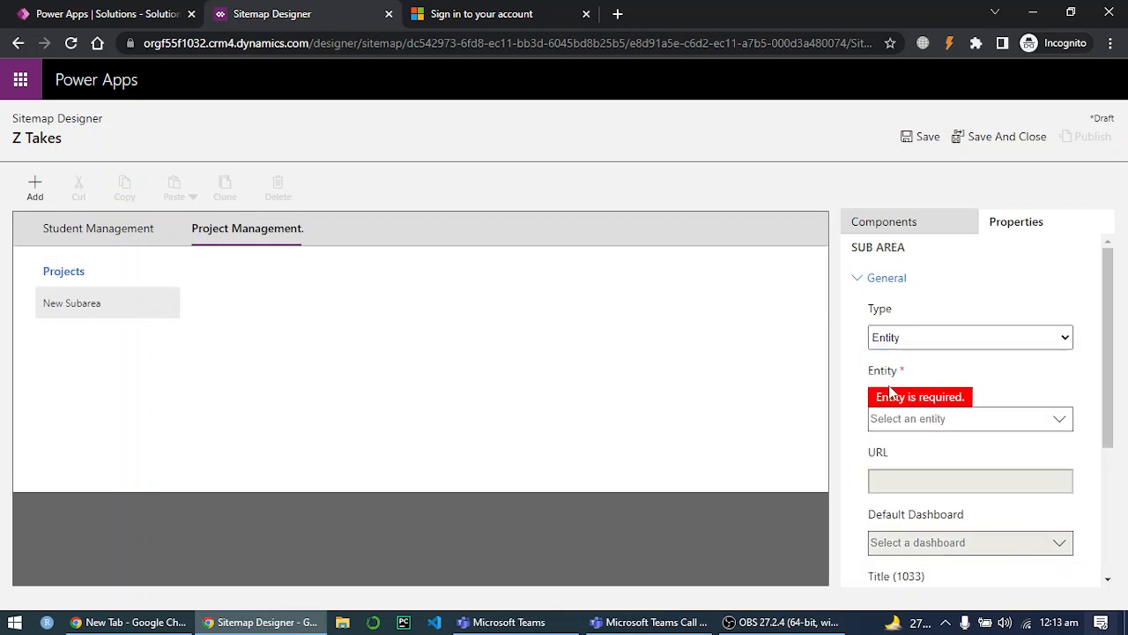
left_click(1057, 420)
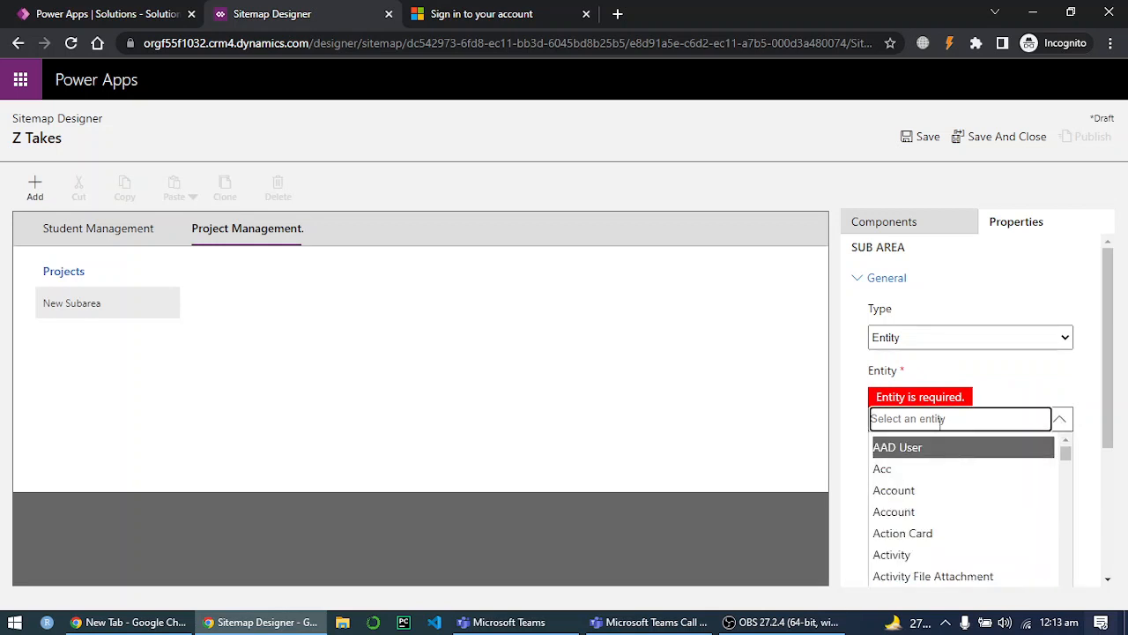
type("org")
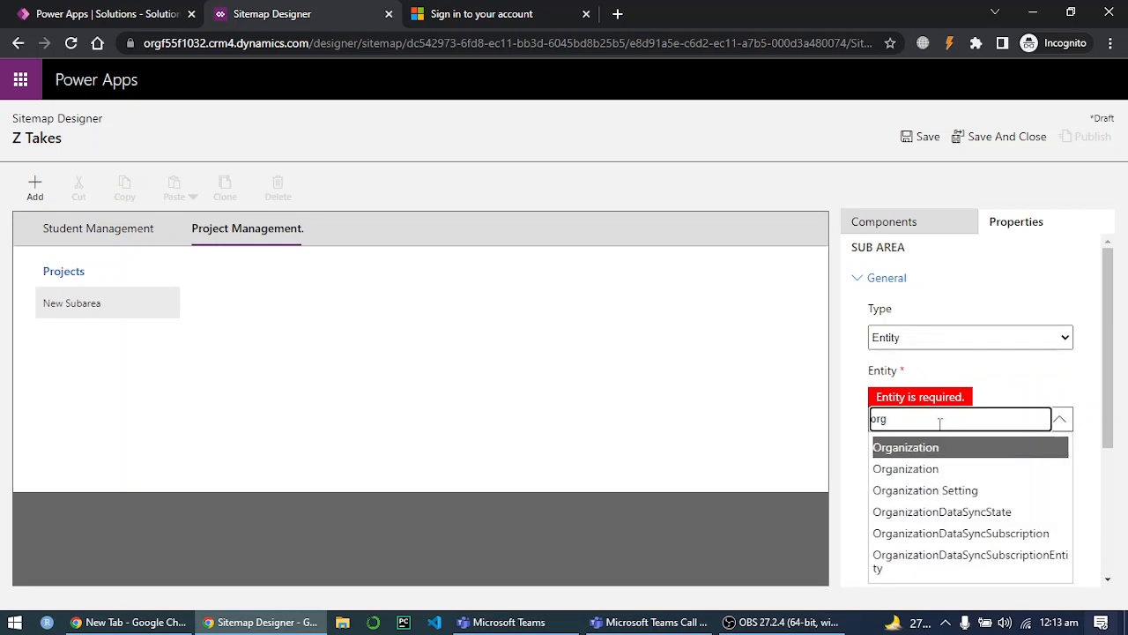
key("BackSpace")
key("BackSpace")
key("BackSpace")
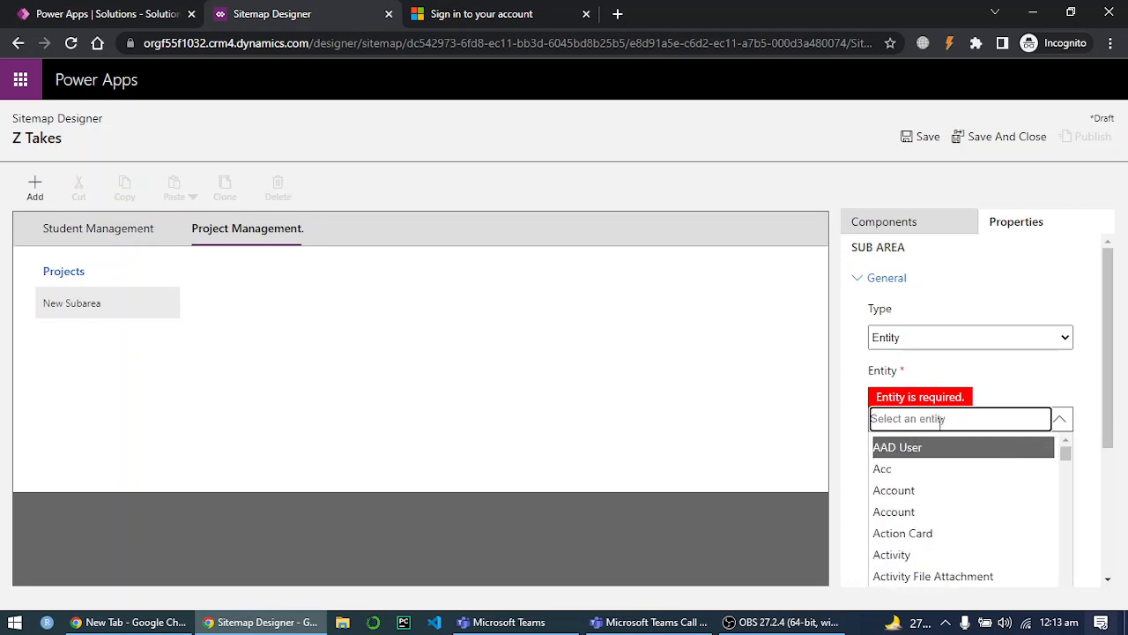
type("projet")
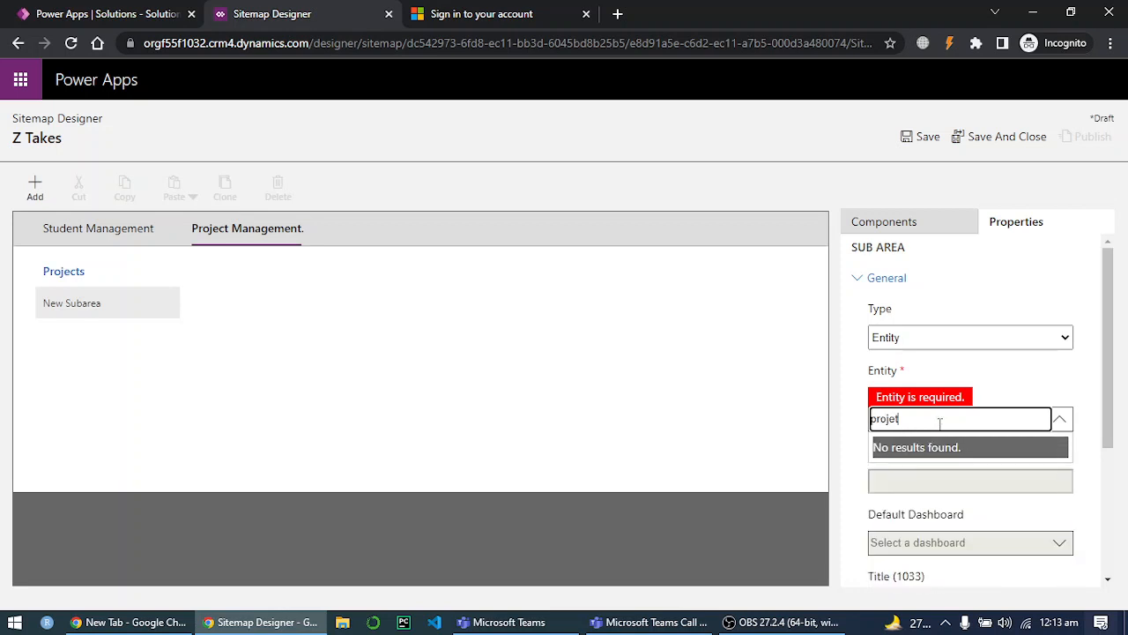
key("BackSpace")
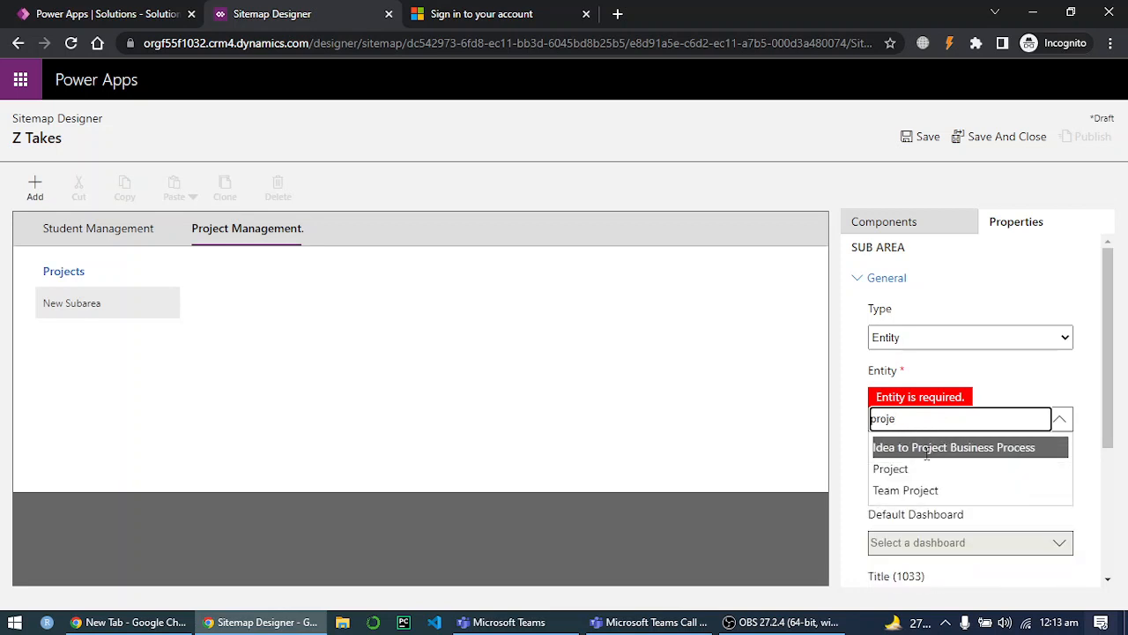
left_click(920, 468)
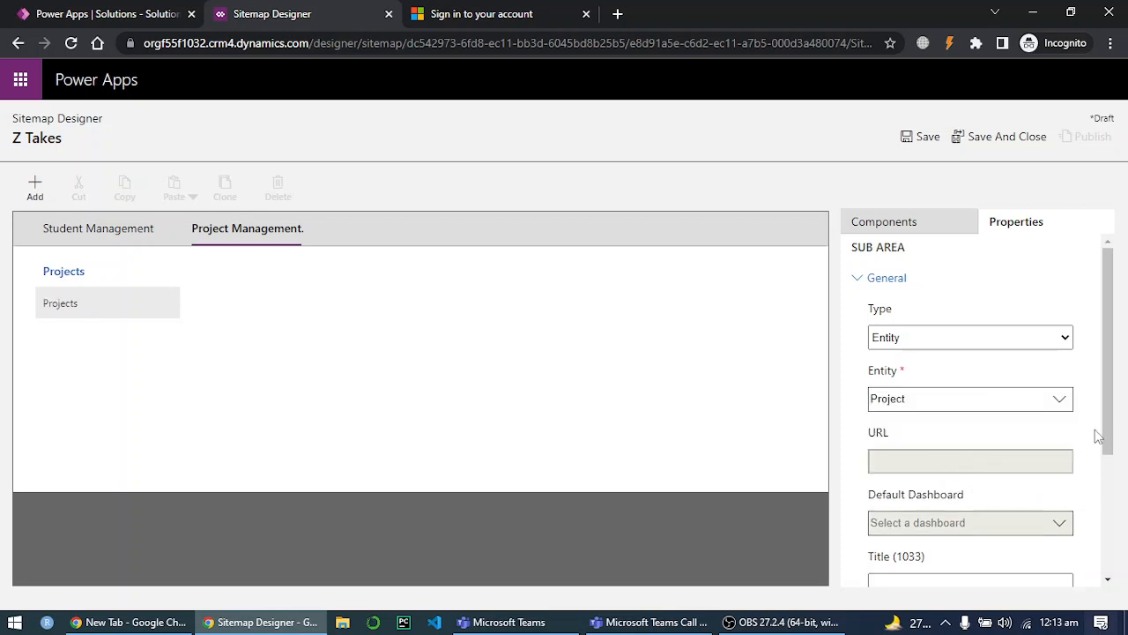
left_click_drag(1111, 411, 1109, 533)
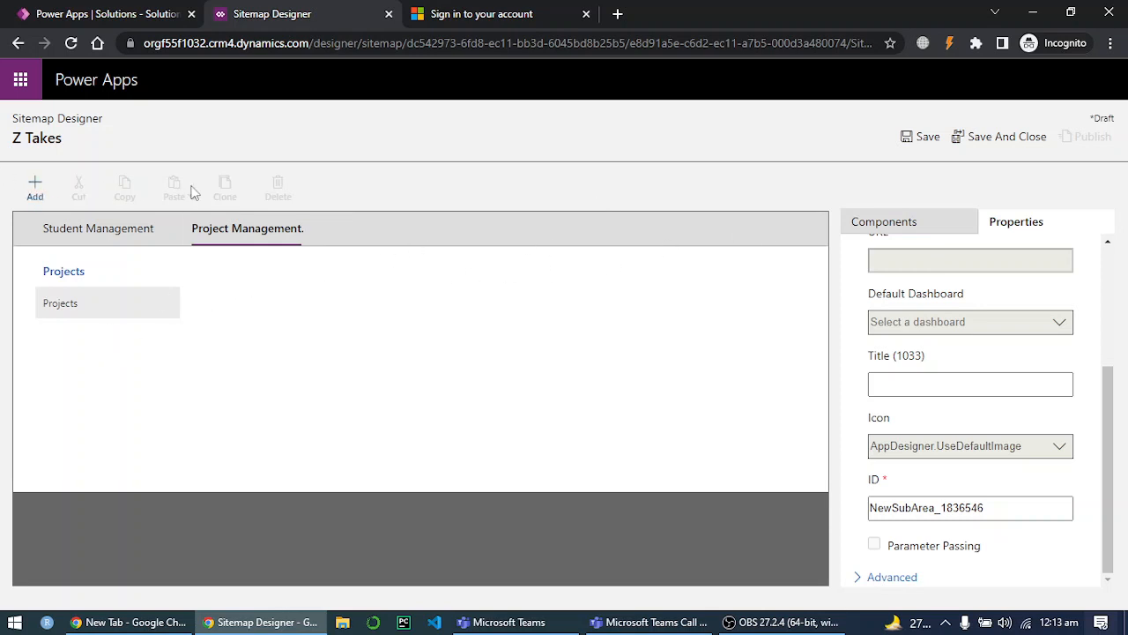
Add a second group beside the Projects group and title it "Organaization".
left_click(902, 227)
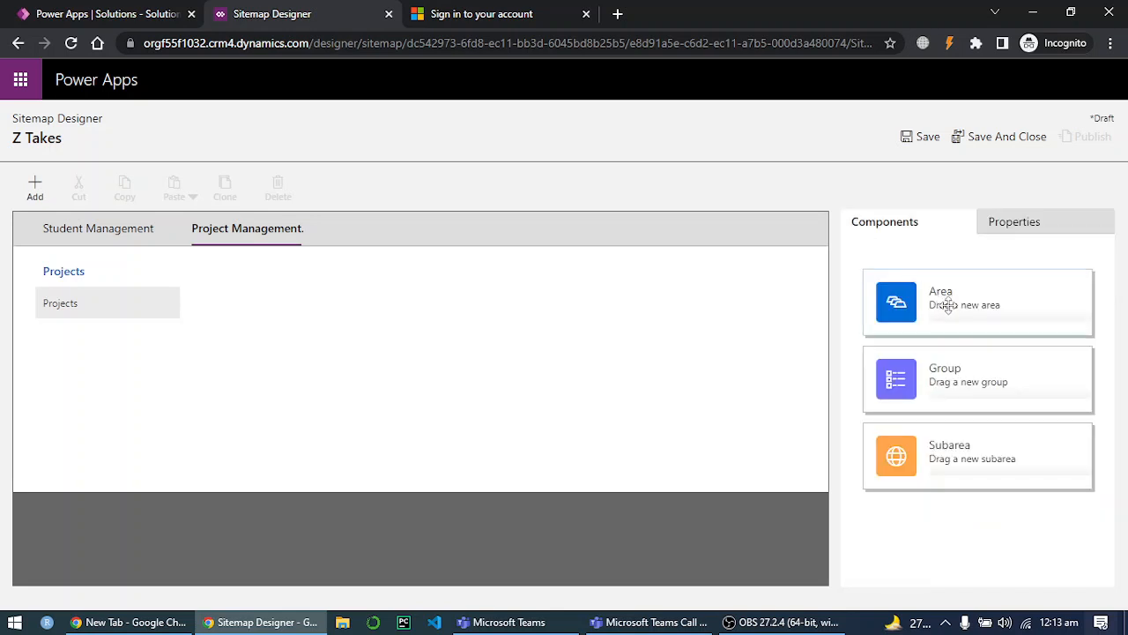
left_click_drag(951, 370, 288, 276)
left_click(315, 273)
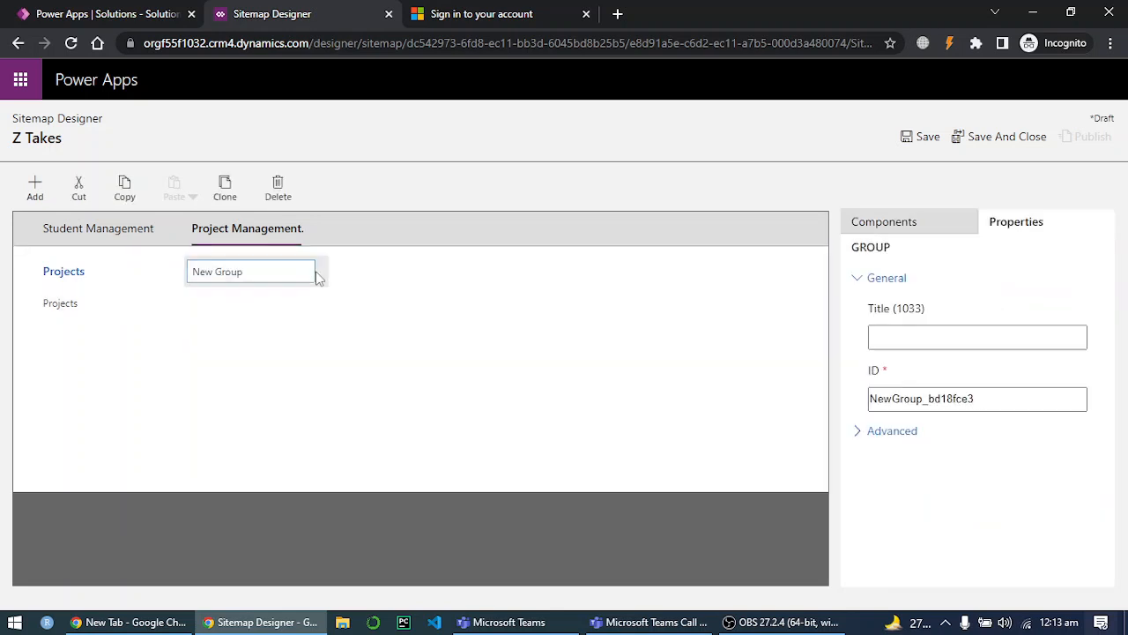
left_click_drag(303, 272, 327, 271)
left_click(313, 271)
key("BackSpace")
key("BackSpace")
key("BackSpace")
key("BackSpace")
key("BackSpace")
key("BackSpace")
key("BackSpace")
key("BackSpace")
key("BackSpace")
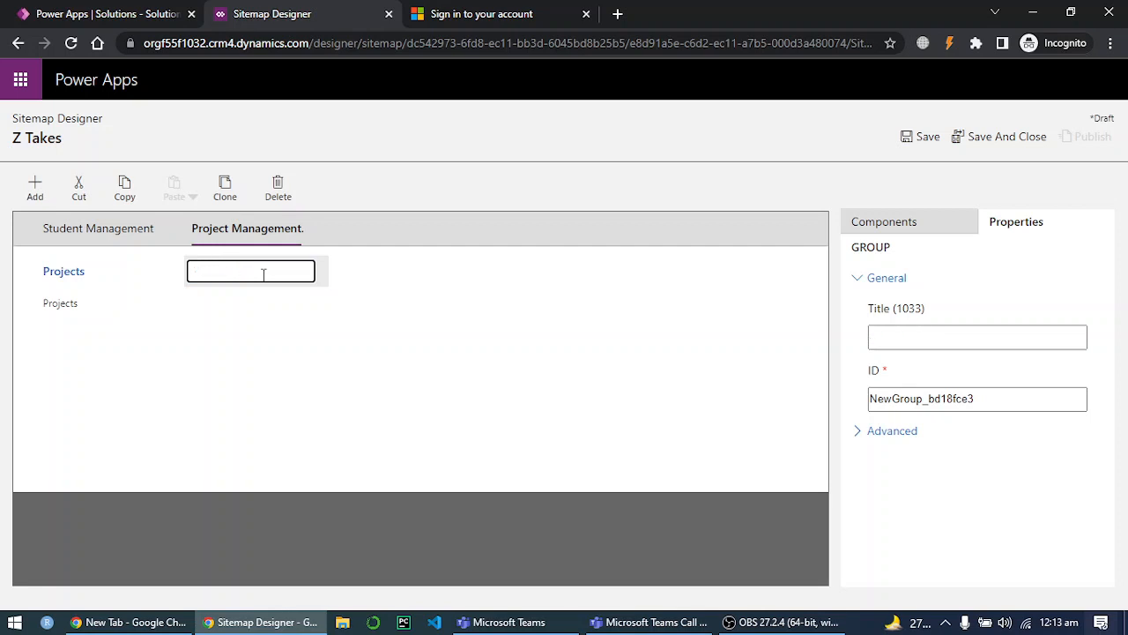
type("Organaization")
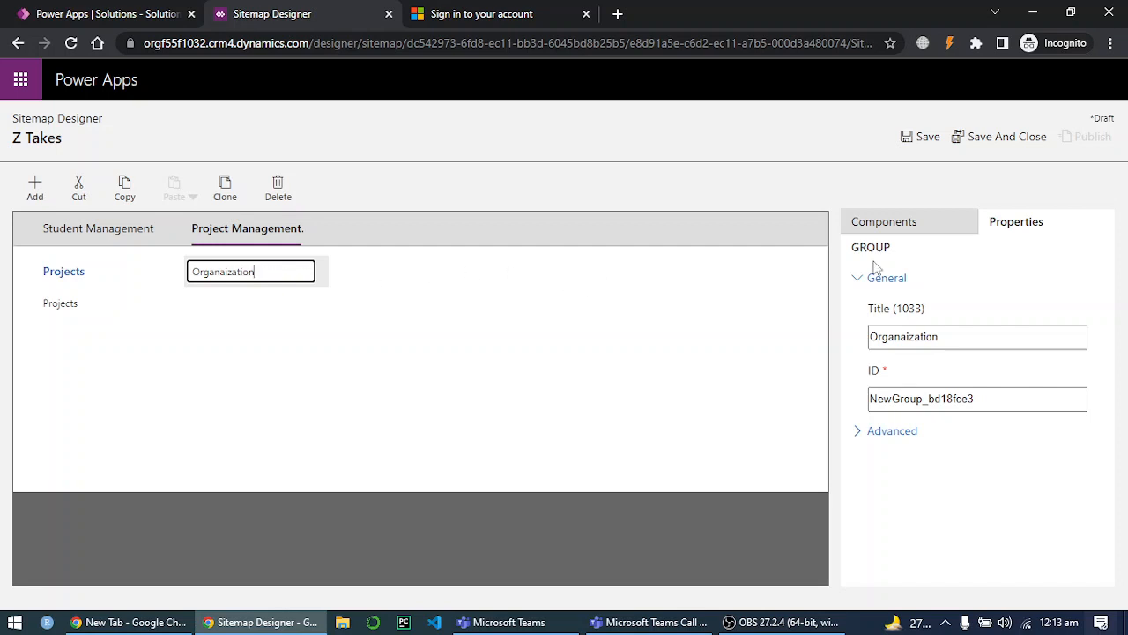
left_click(1036, 268)
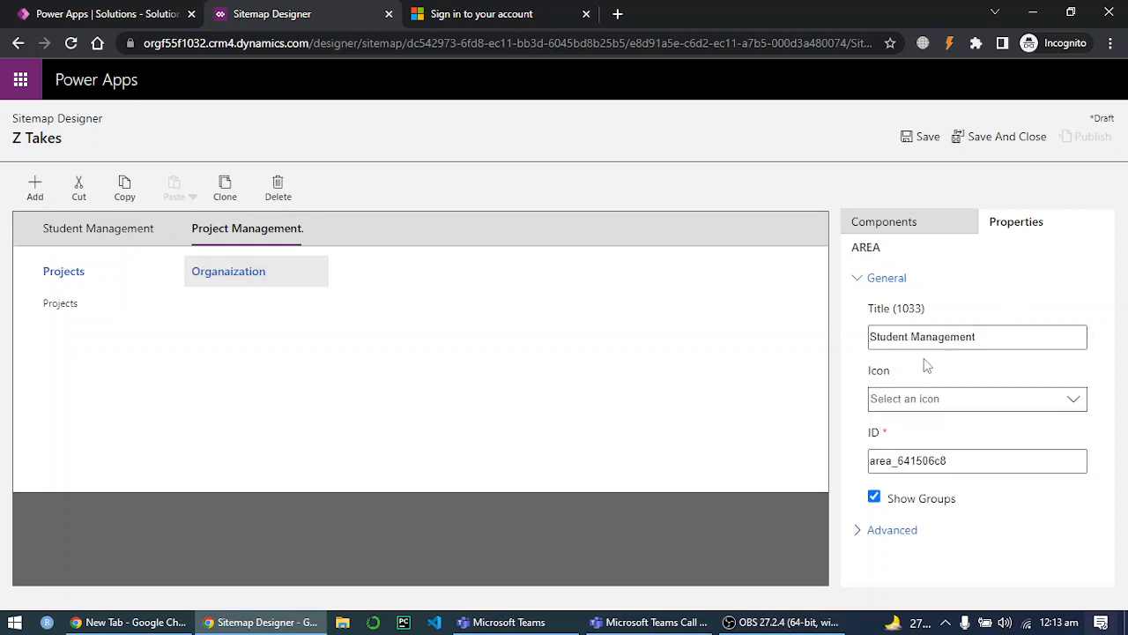
Add a new subarea under the Organaization group.
left_click(919, 226)
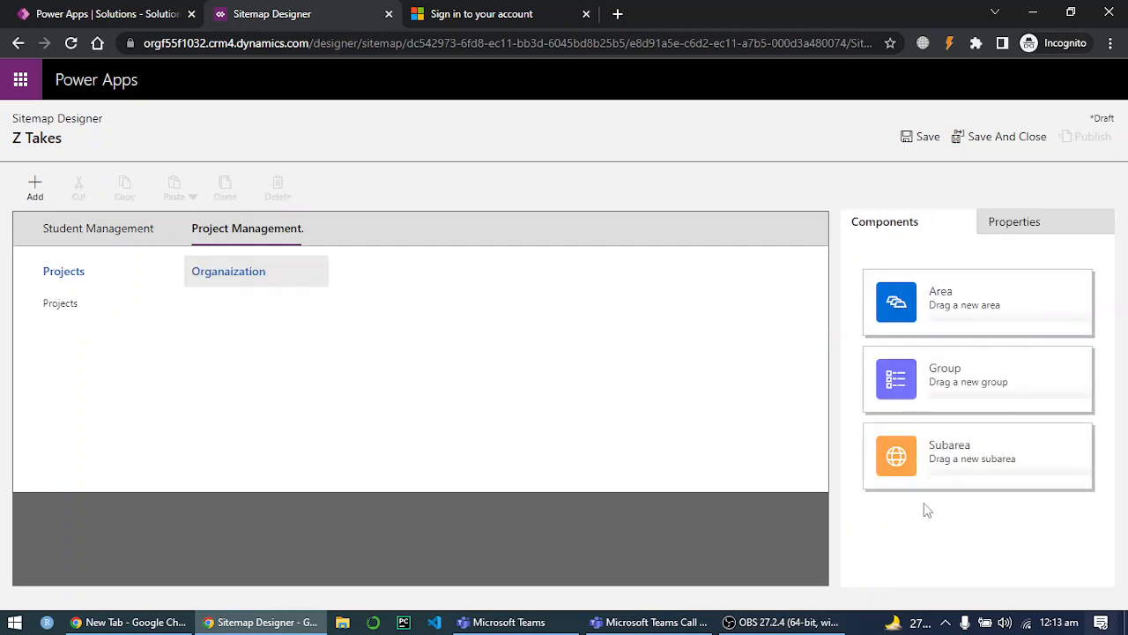
left_click_drag(899, 467, 252, 343)
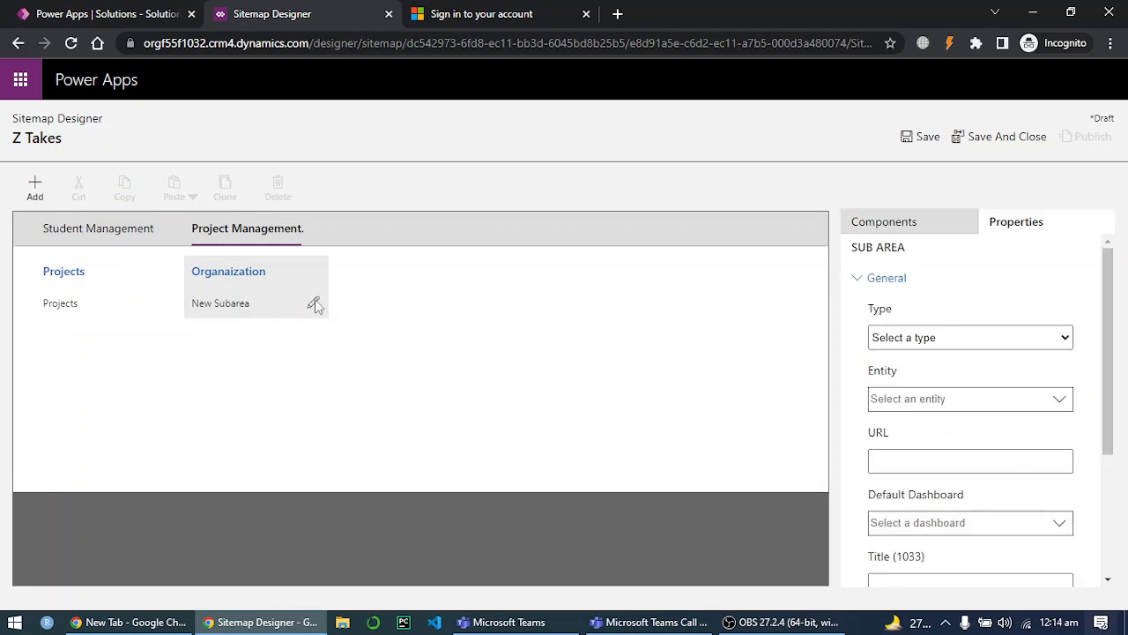
left_click(317, 305)
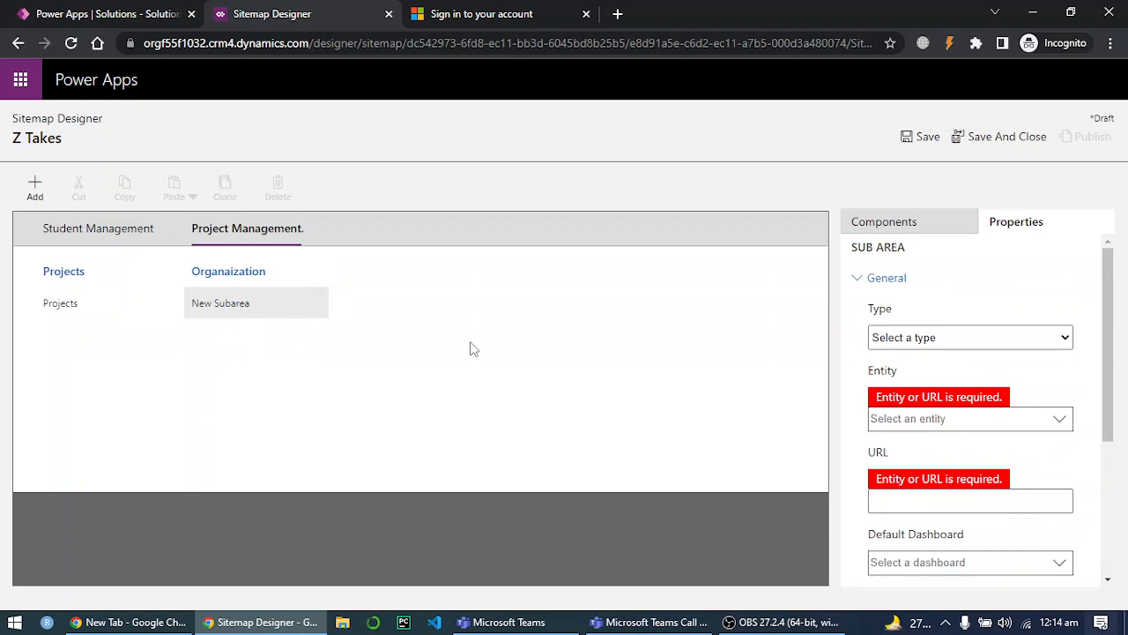
Set the new subarea under the Organaization group to type Entity and choose the first Organization entry as its entity.
left_click(1054, 338)
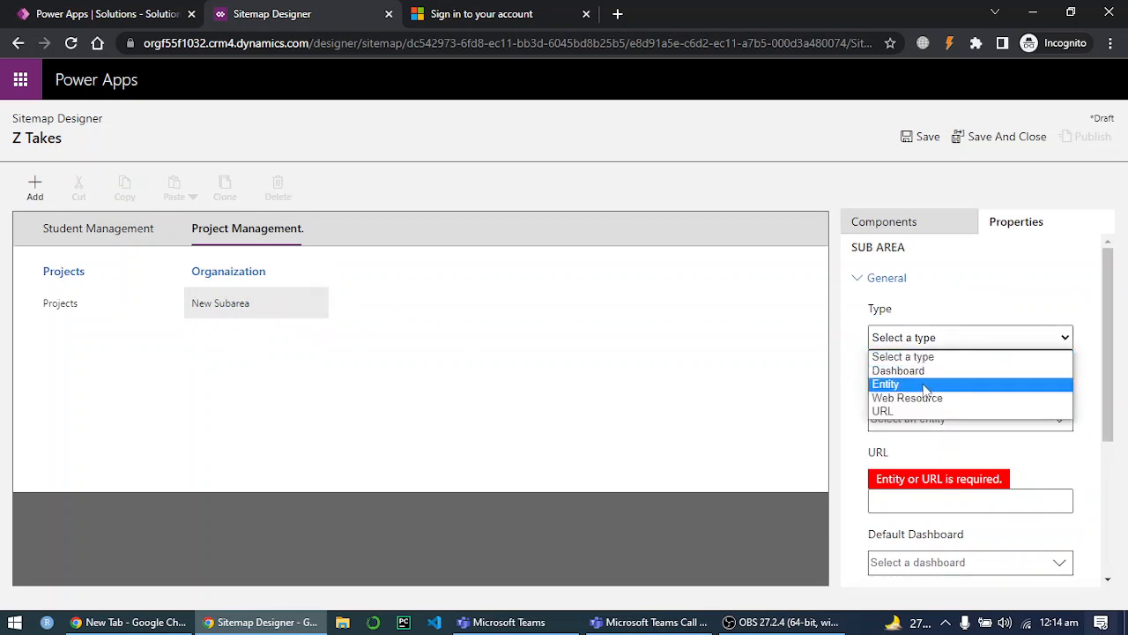
left_click(926, 384)
left_click(1020, 424)
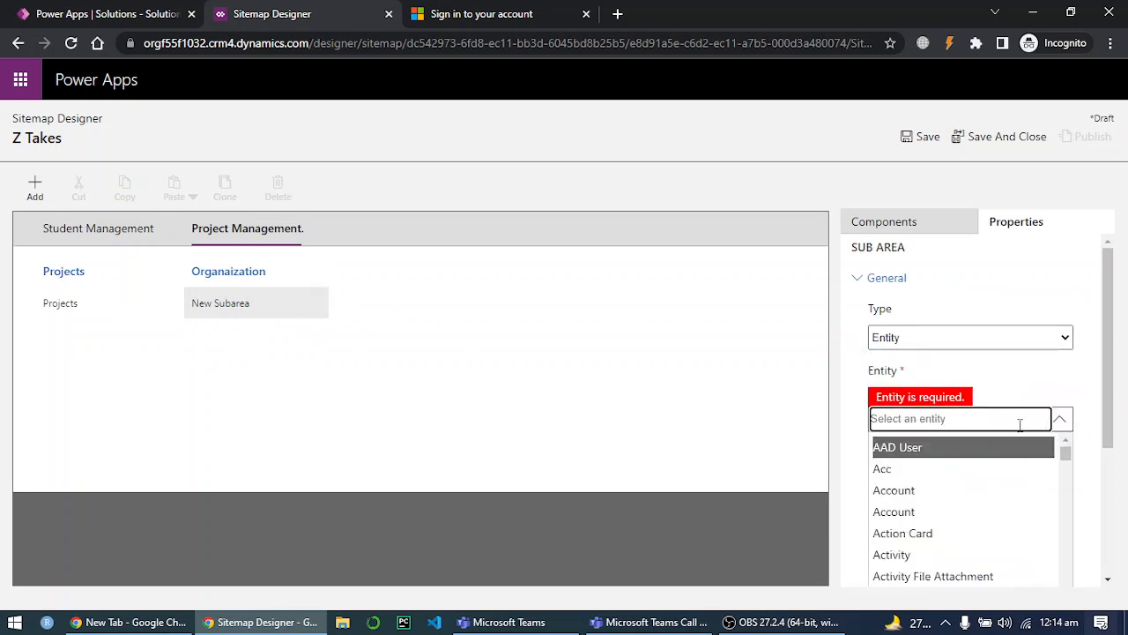
type("org")
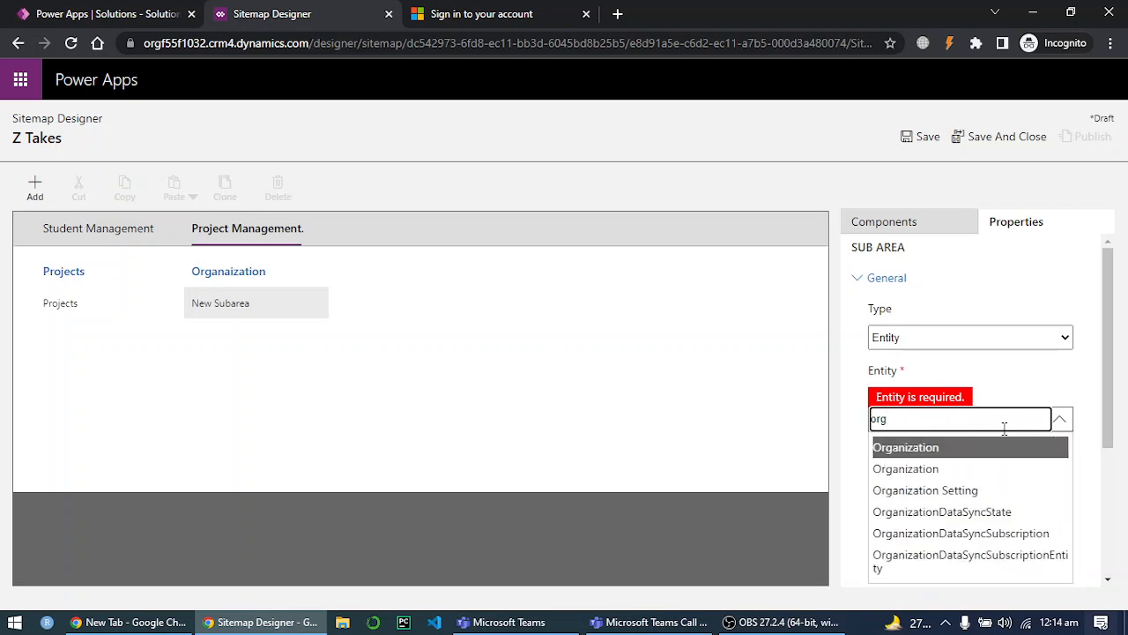
left_click(965, 448)
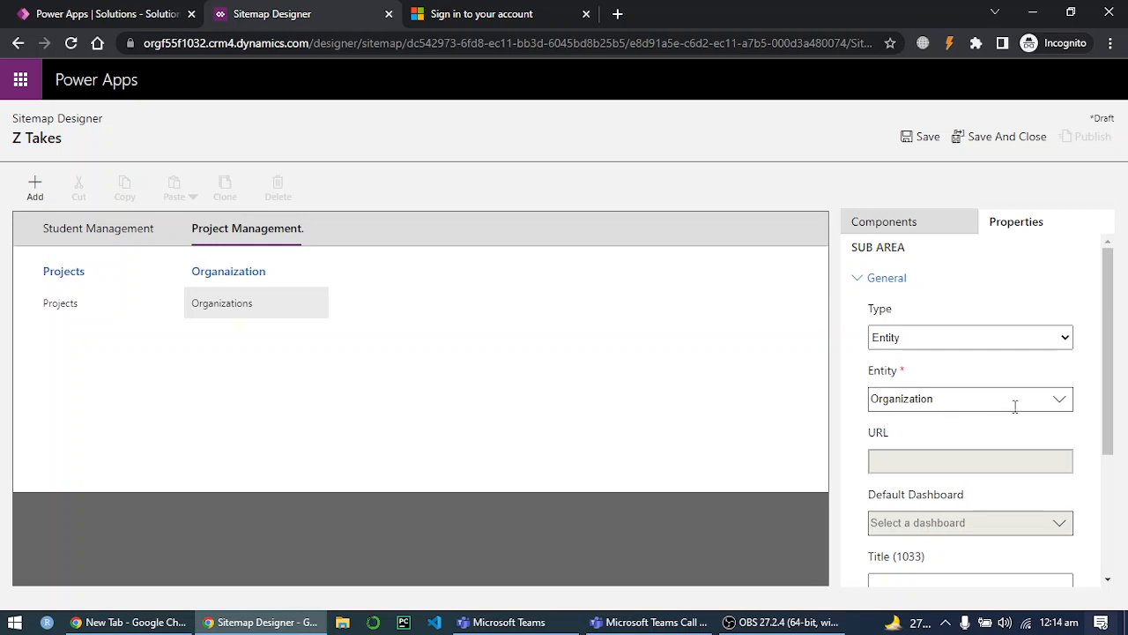
left_click(1059, 401)
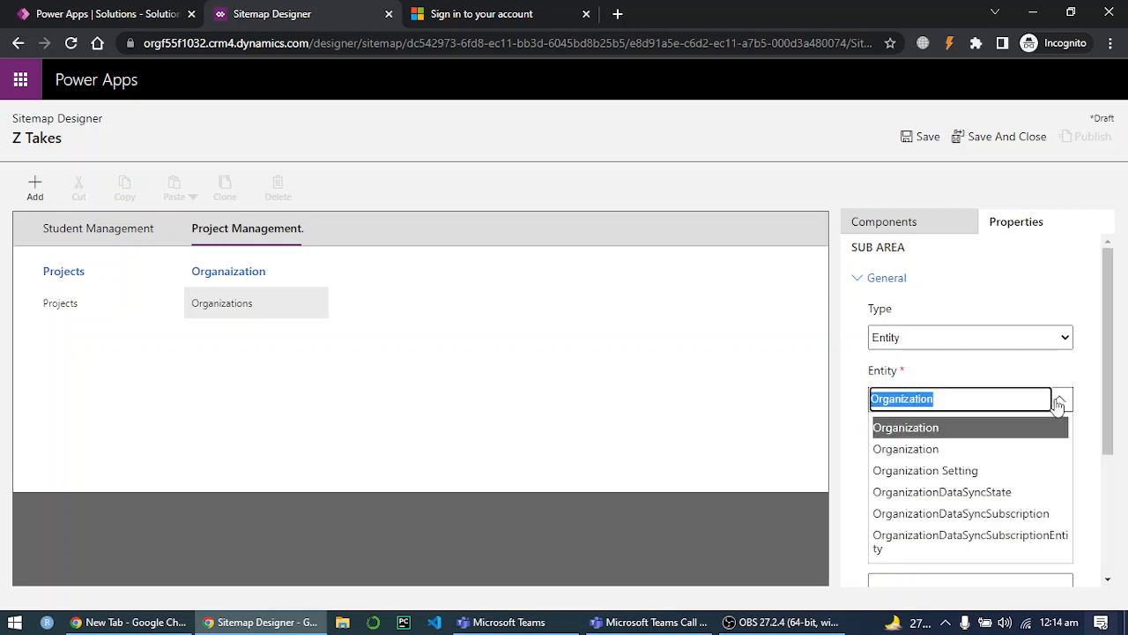
left_click(1058, 402)
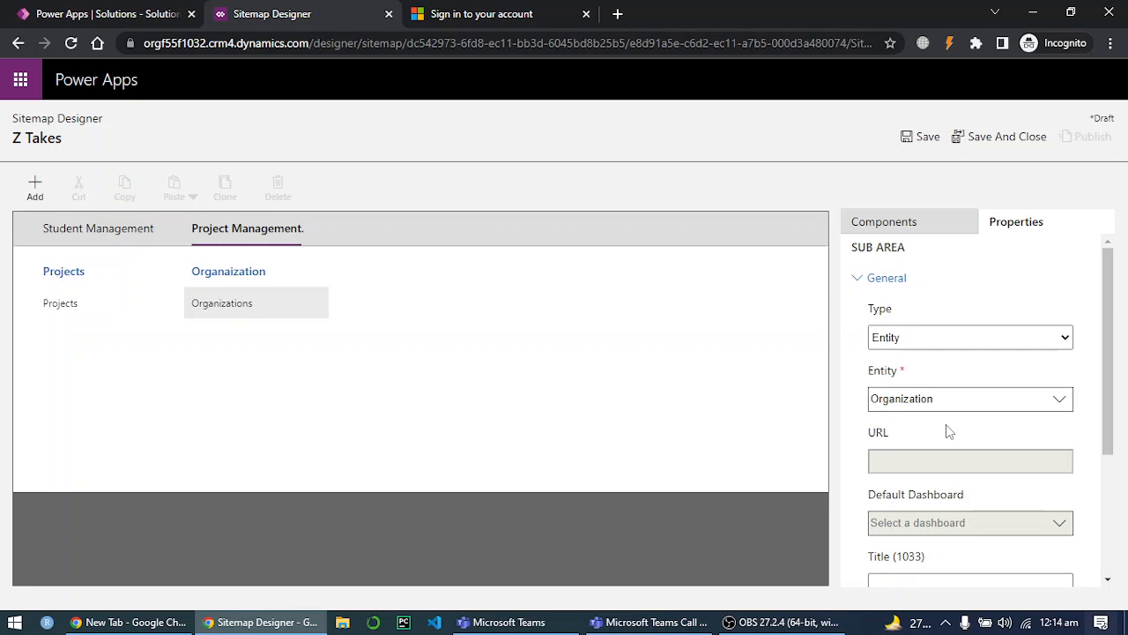
left_click(1063, 401)
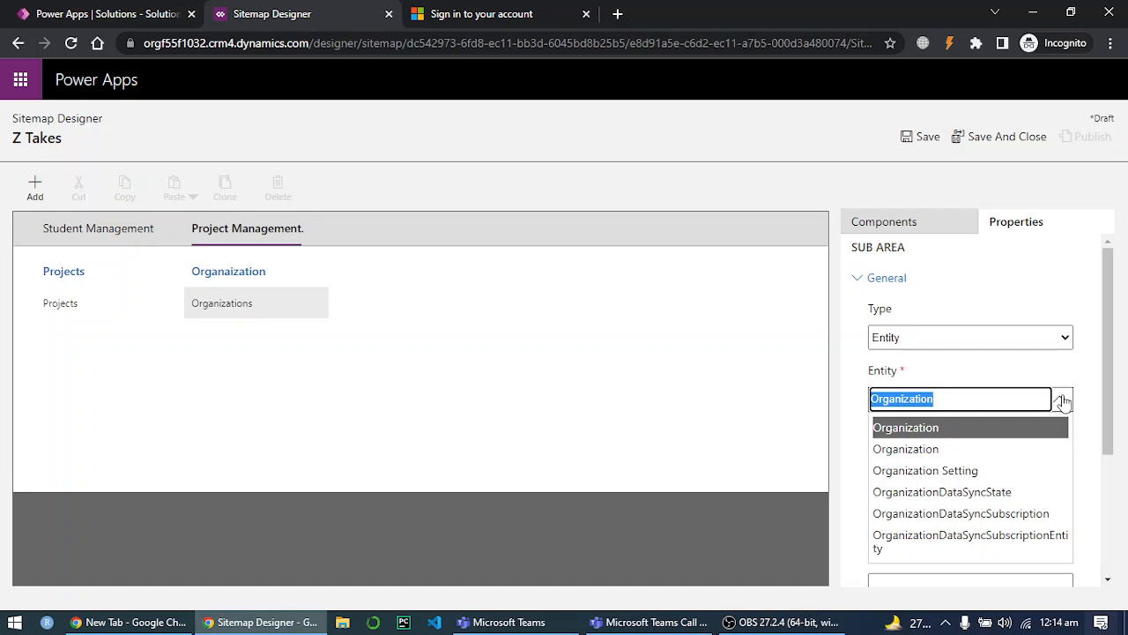
left_click(1064, 402)
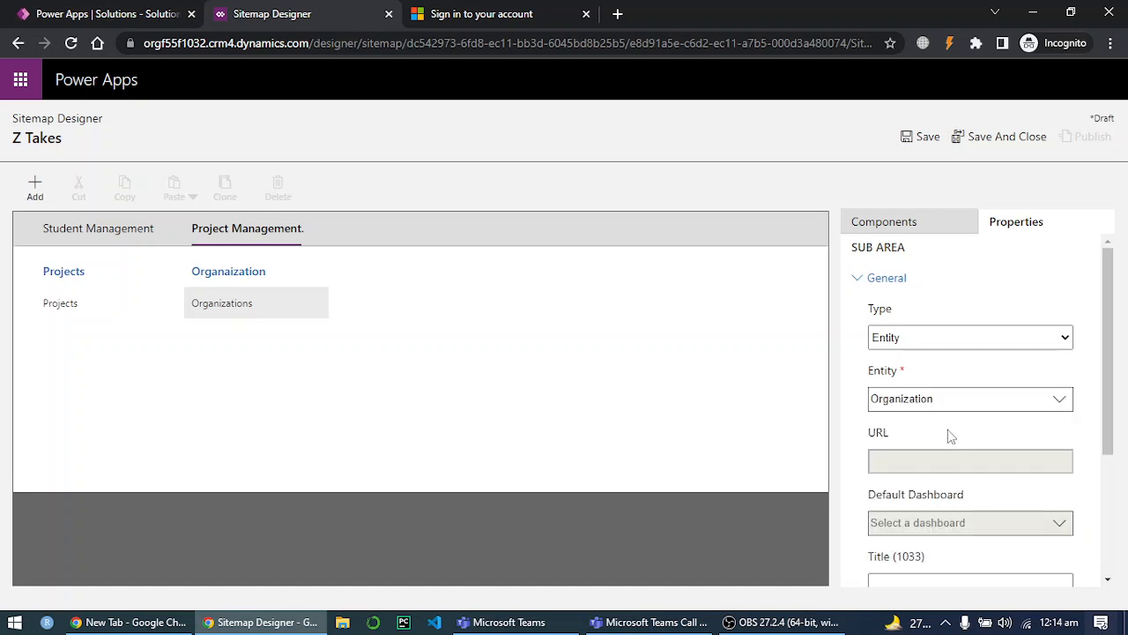
scroll(950, 436, "down", 2)
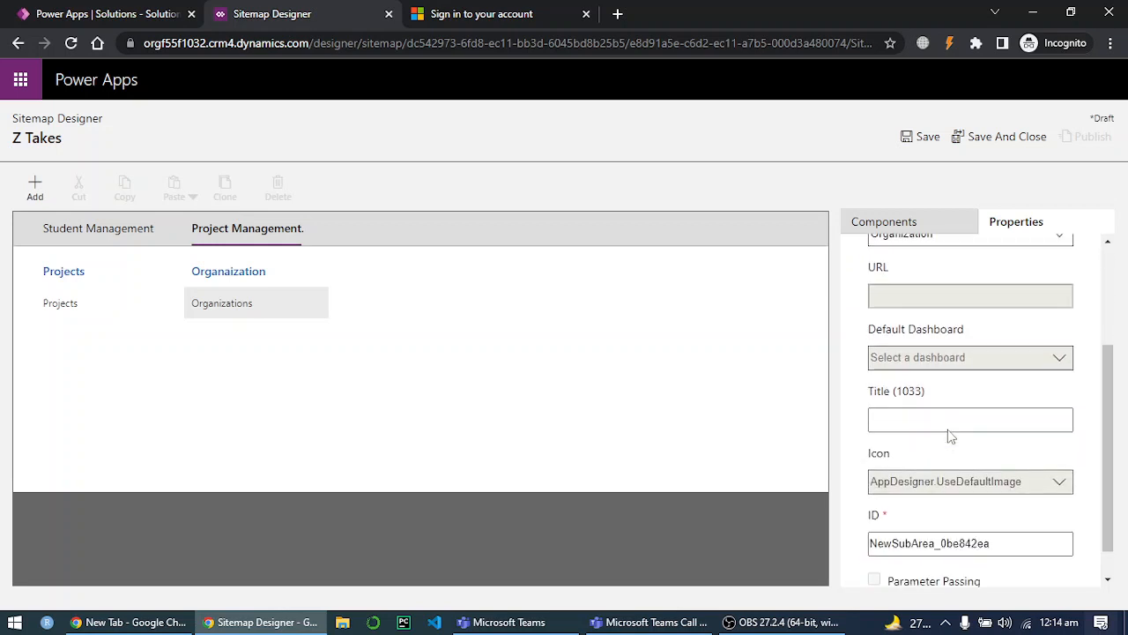
scroll(950, 437, "down", 1)
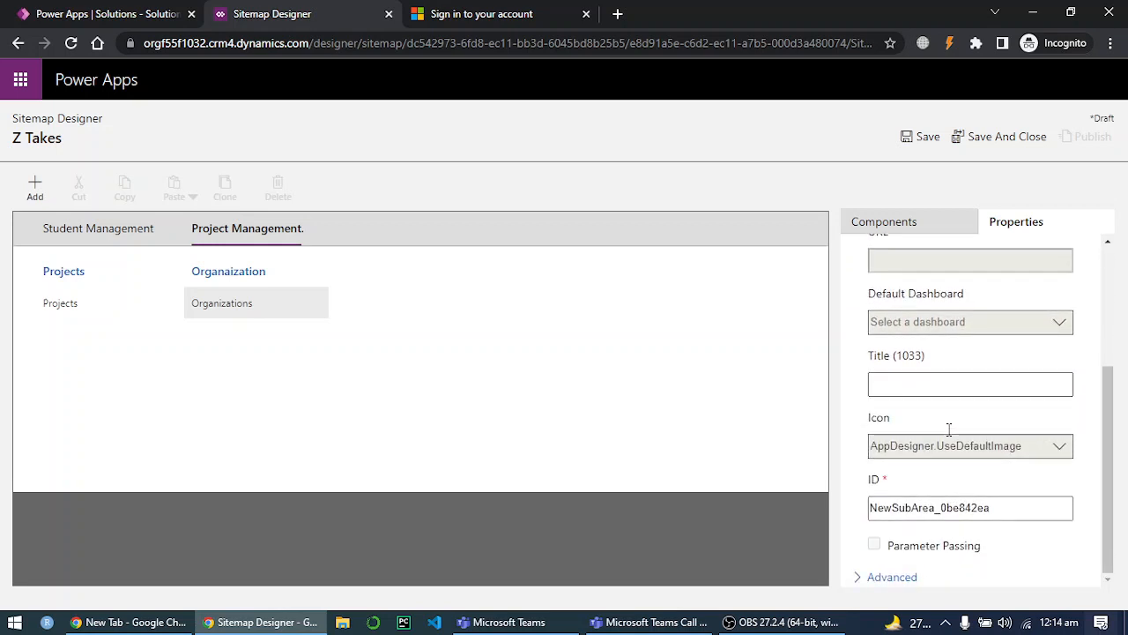
Save and publish the Z Takes site map, and mark the site map editing as done in the solution.
left_click(908, 148)
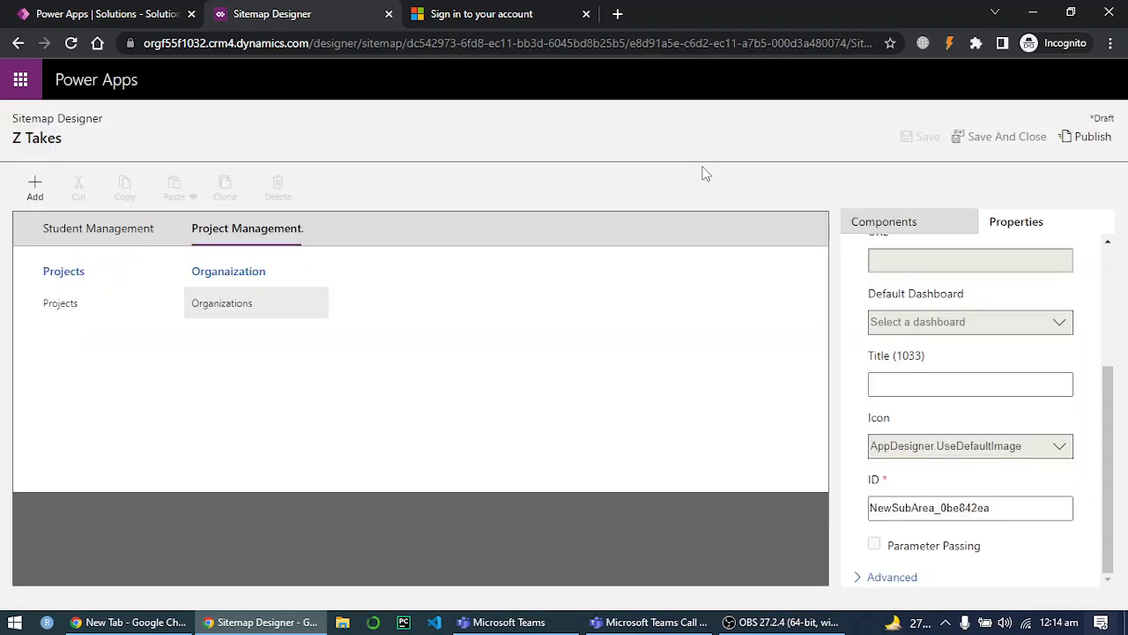
left_click(1085, 136)
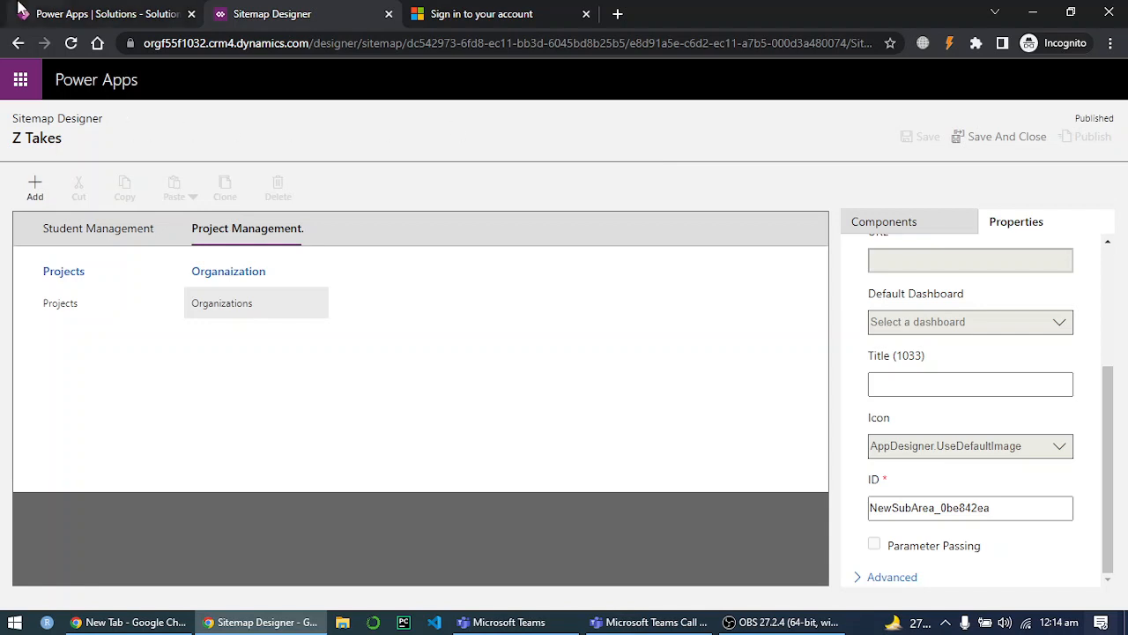
left_click(64, 19)
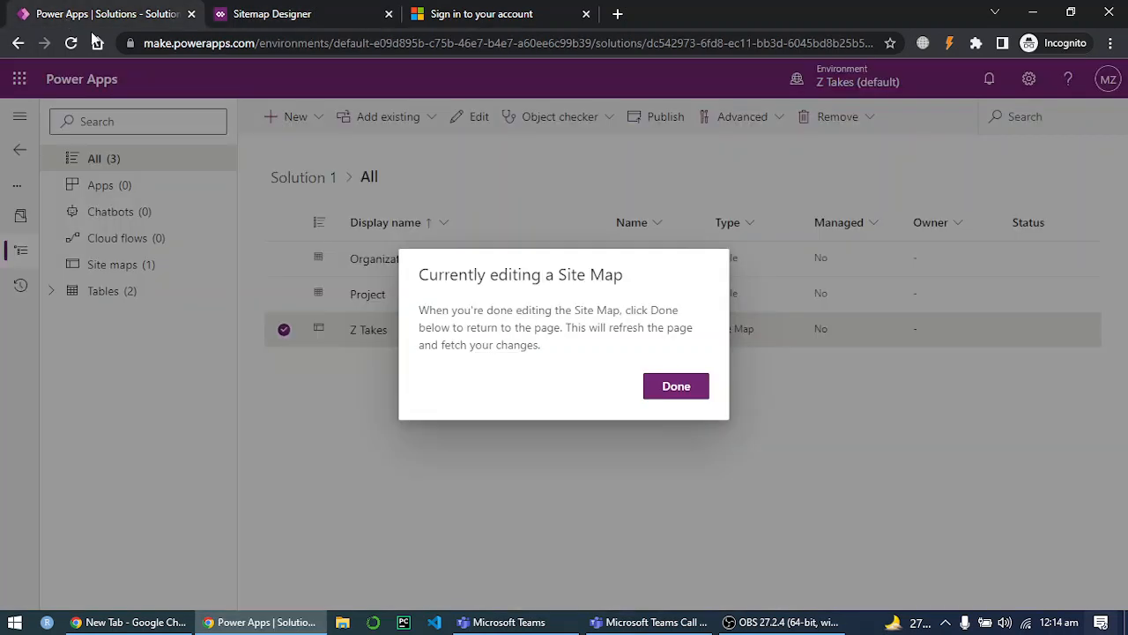
left_click(674, 398)
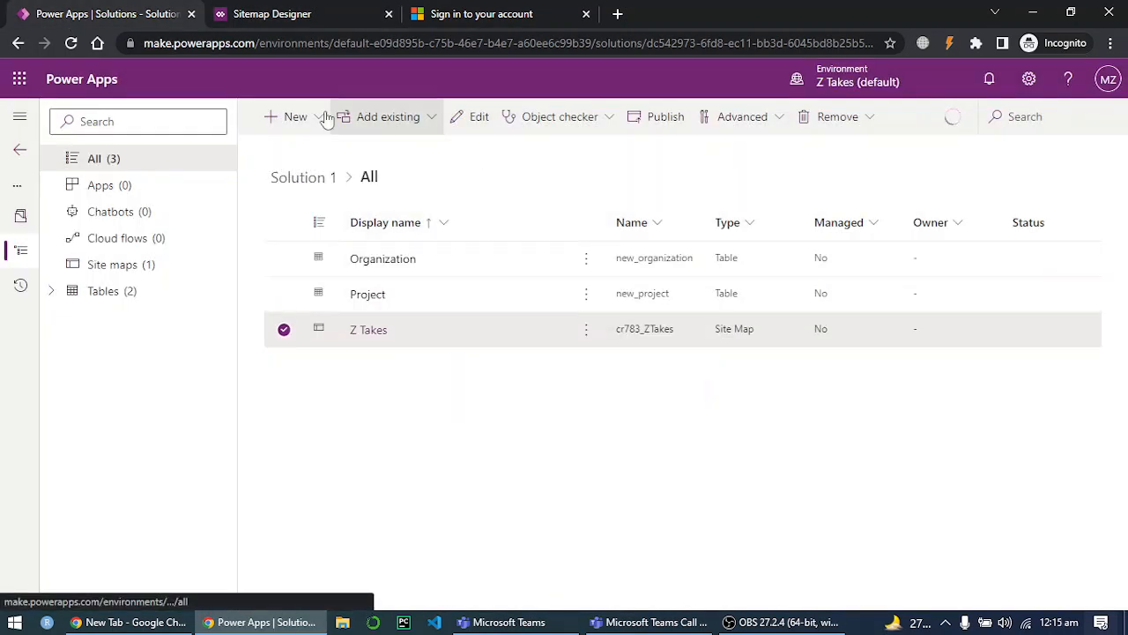
Leave the solution and launch the Z Takes model-driven app from the list of apps.
left_click(14, 154)
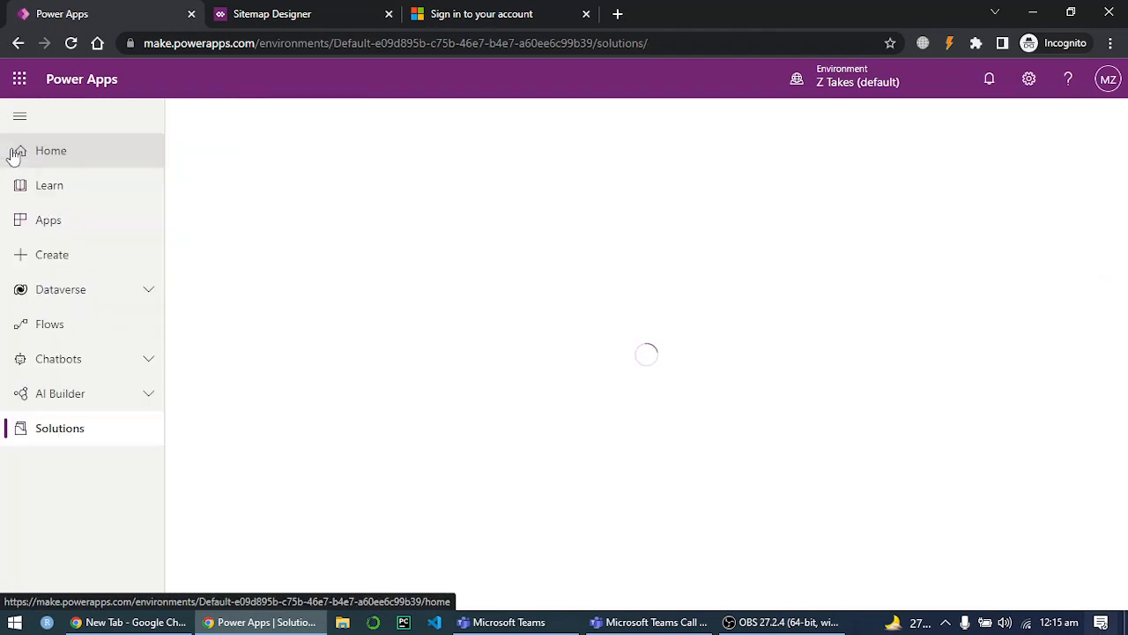
left_click(78, 222)
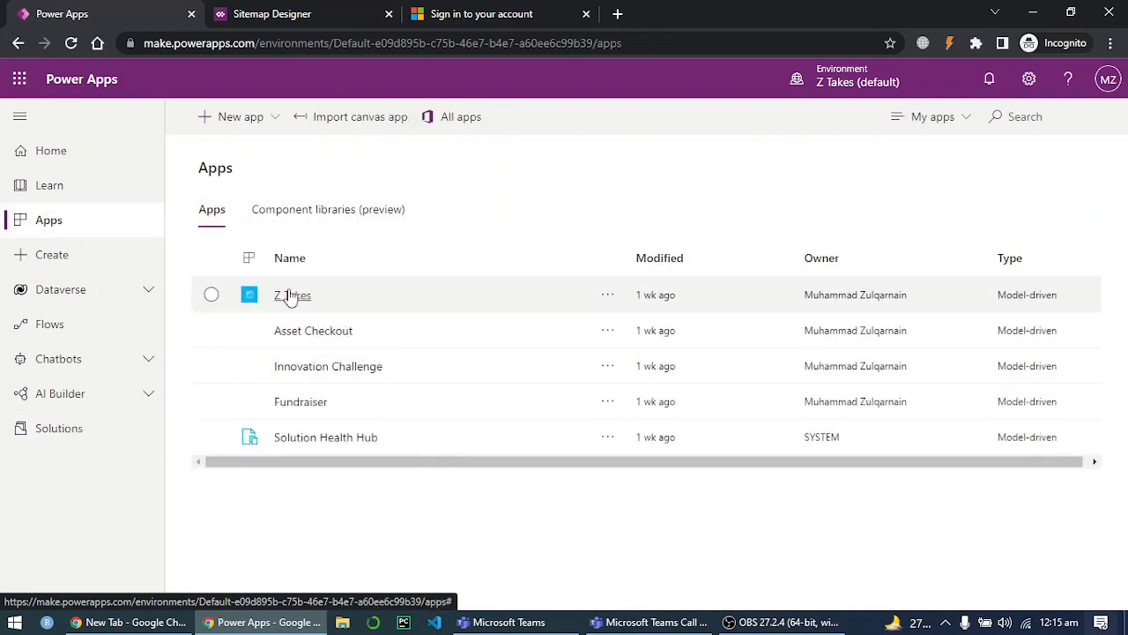
left_click(290, 296)
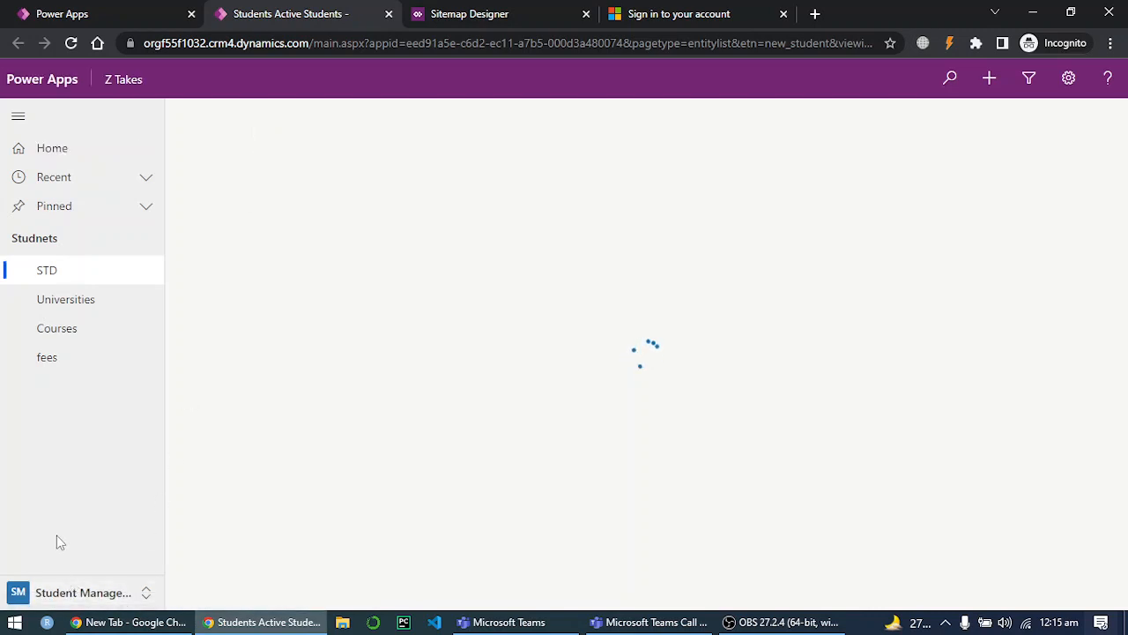
Switch the running app to the Project Management area and check its Projects and Organizations pages.
left_click(81, 594)
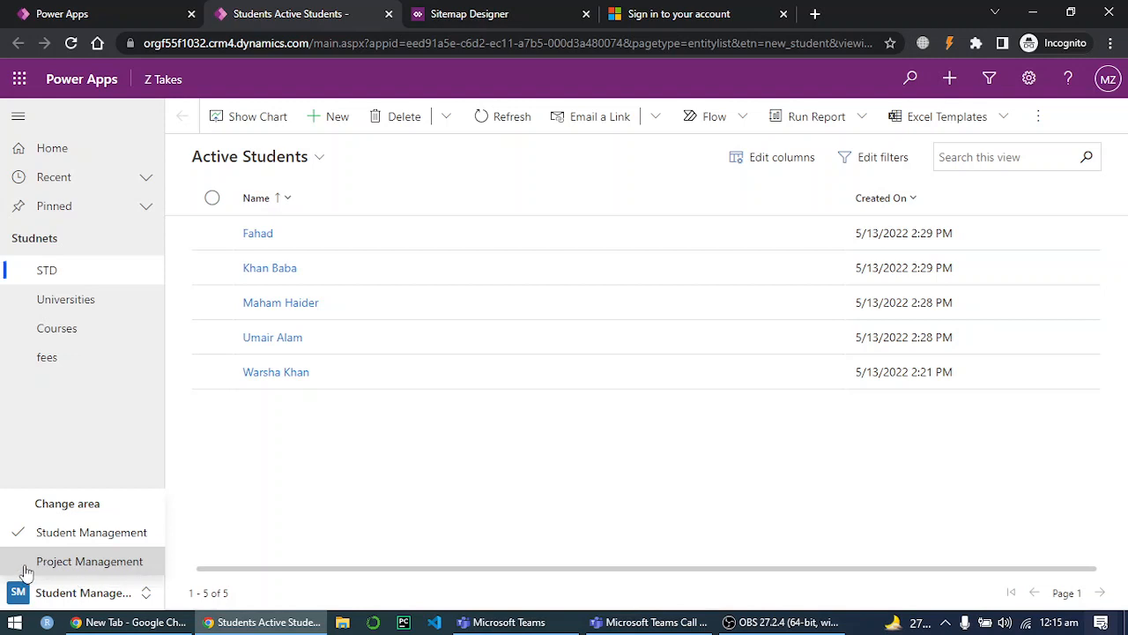
left_click(104, 562)
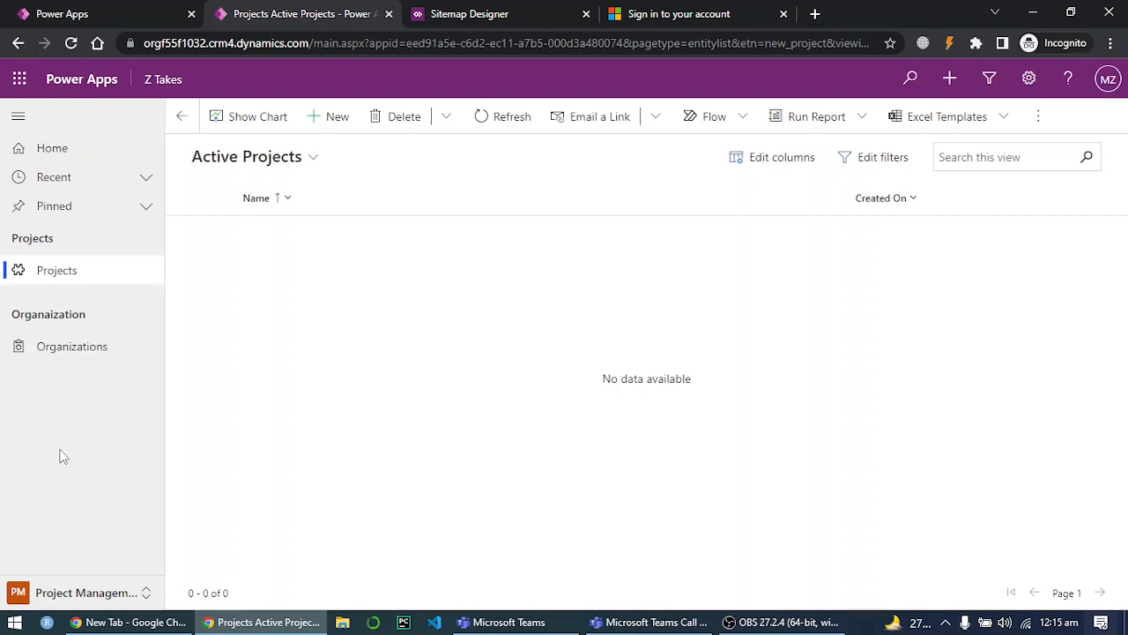
left_click(61, 280)
left_click(62, 346)
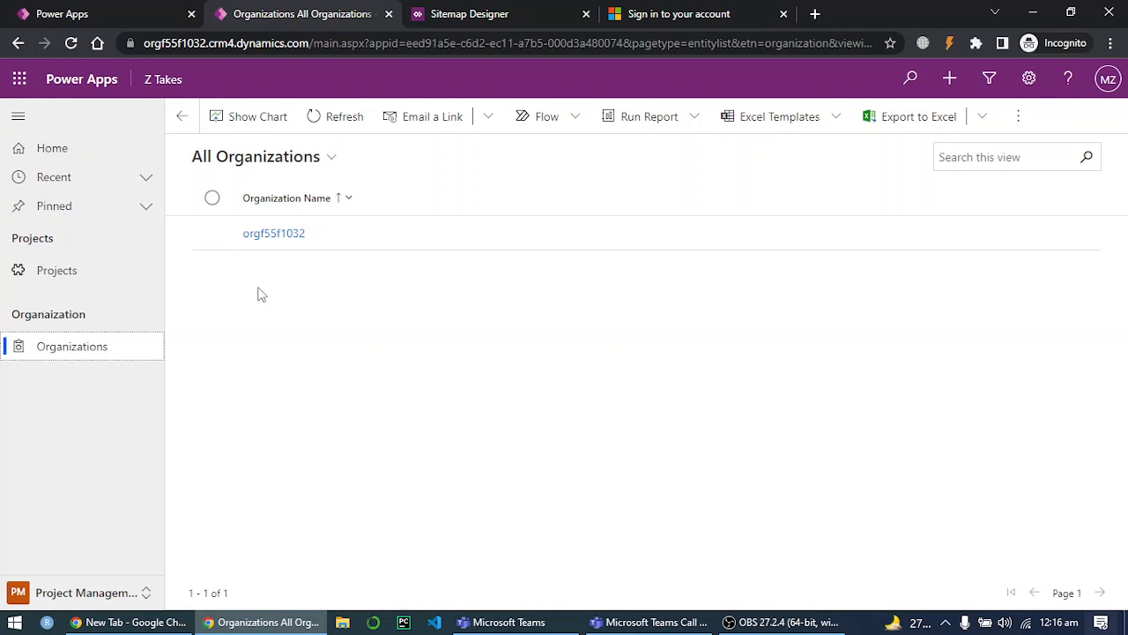
Set the Organizations subarea's entity in the Sitemap Designer to the second Organization entry, and save and publish the site map.
left_click(131, 14)
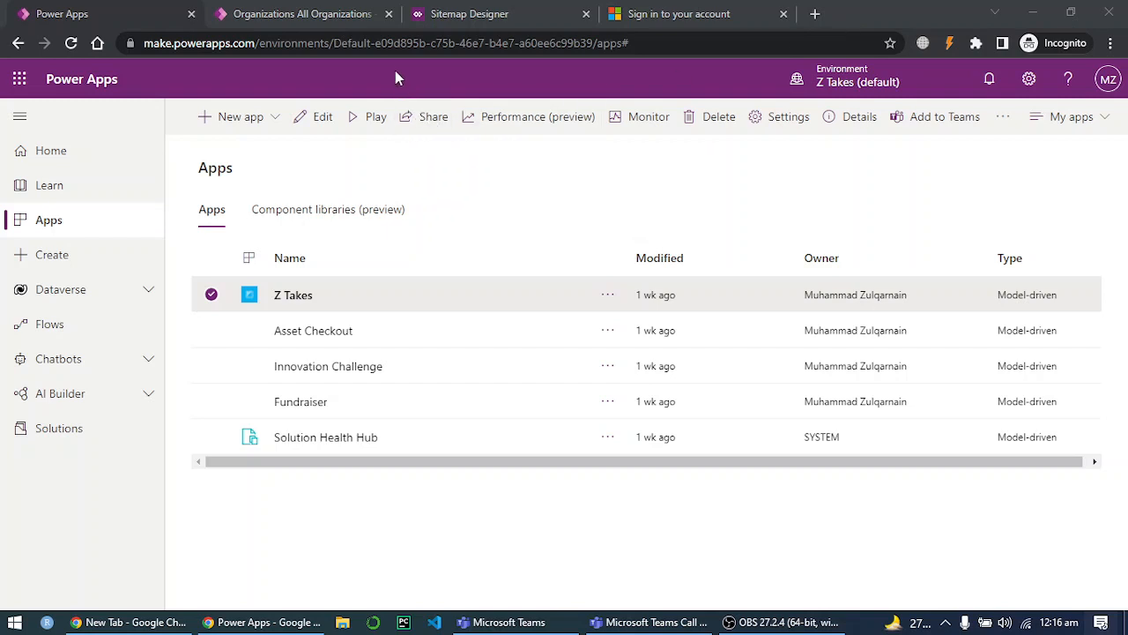
left_click(445, 18)
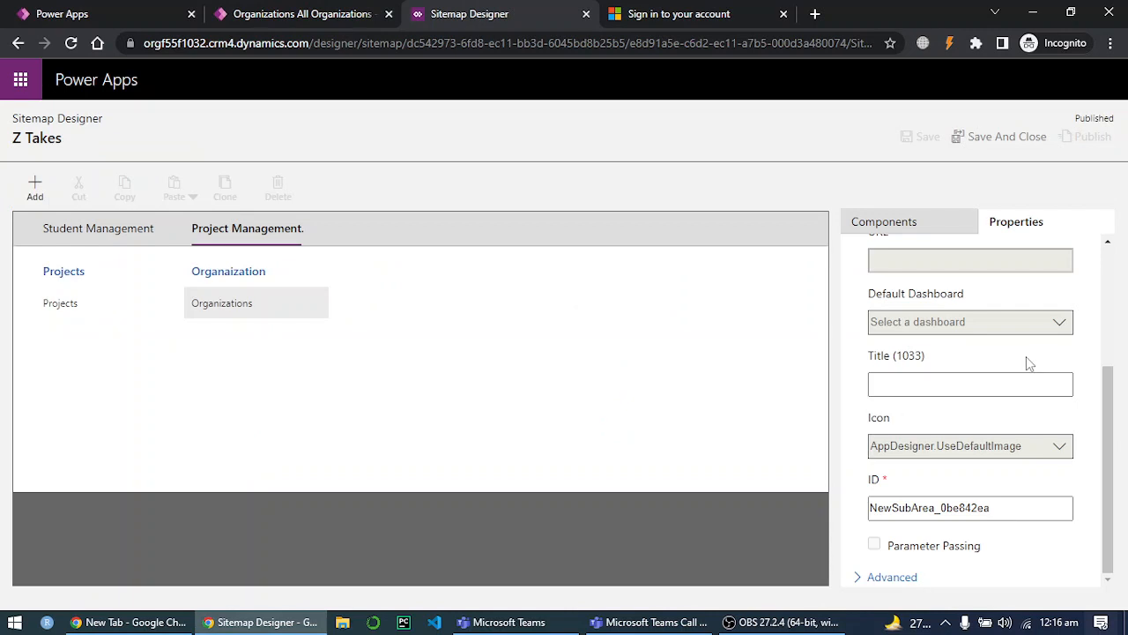
scroll(1028, 358, "up", 3)
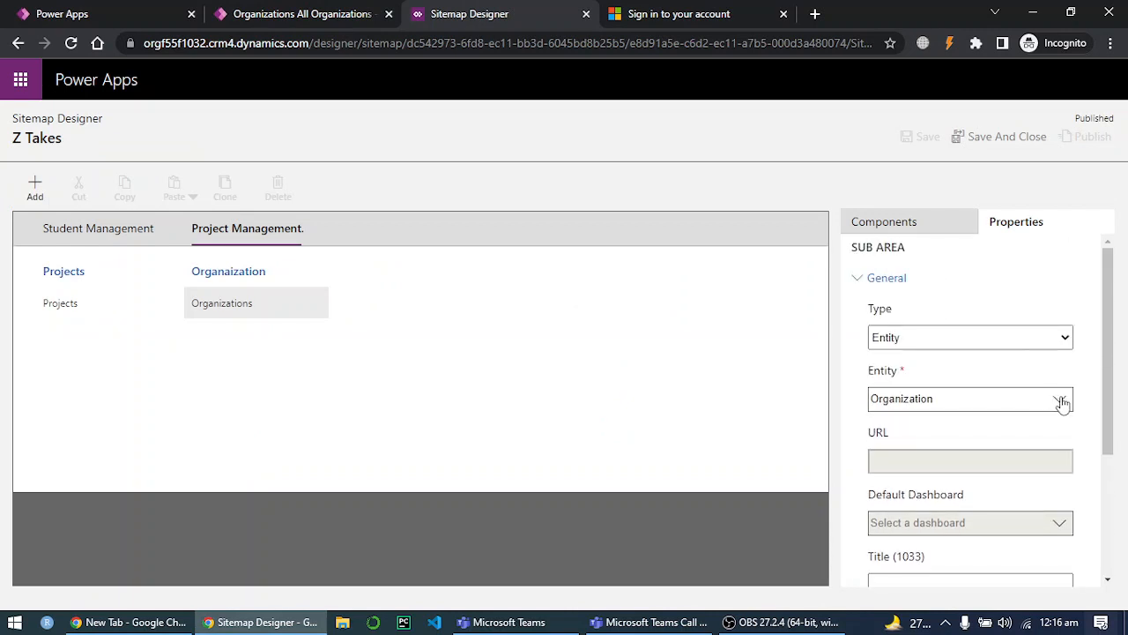
left_click(1063, 401)
left_click(884, 449)
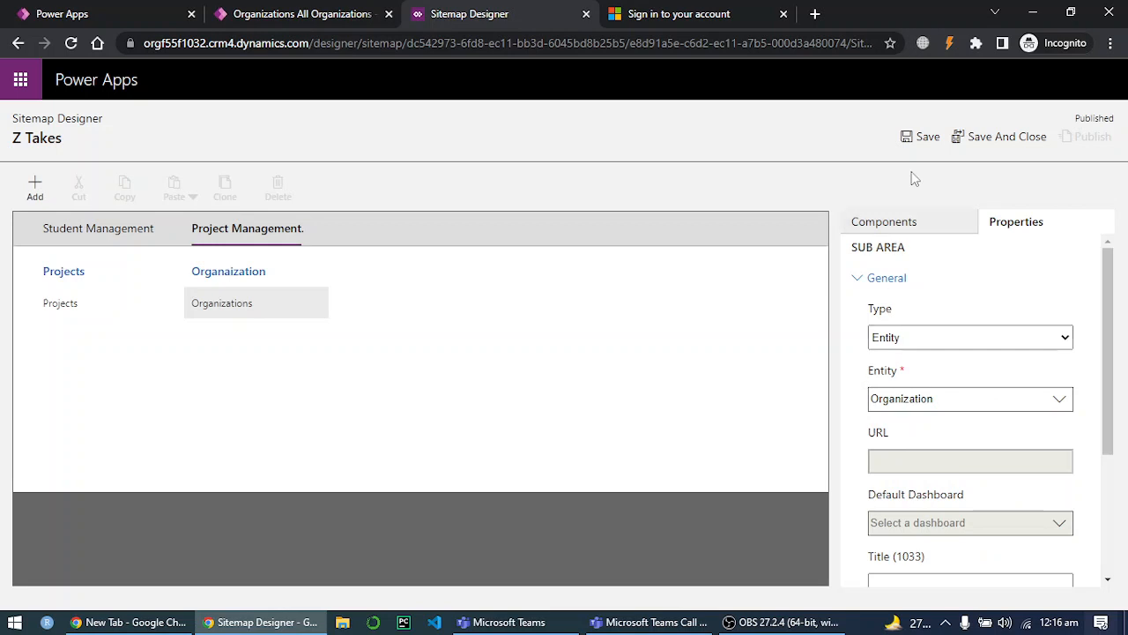
left_click(910, 141)
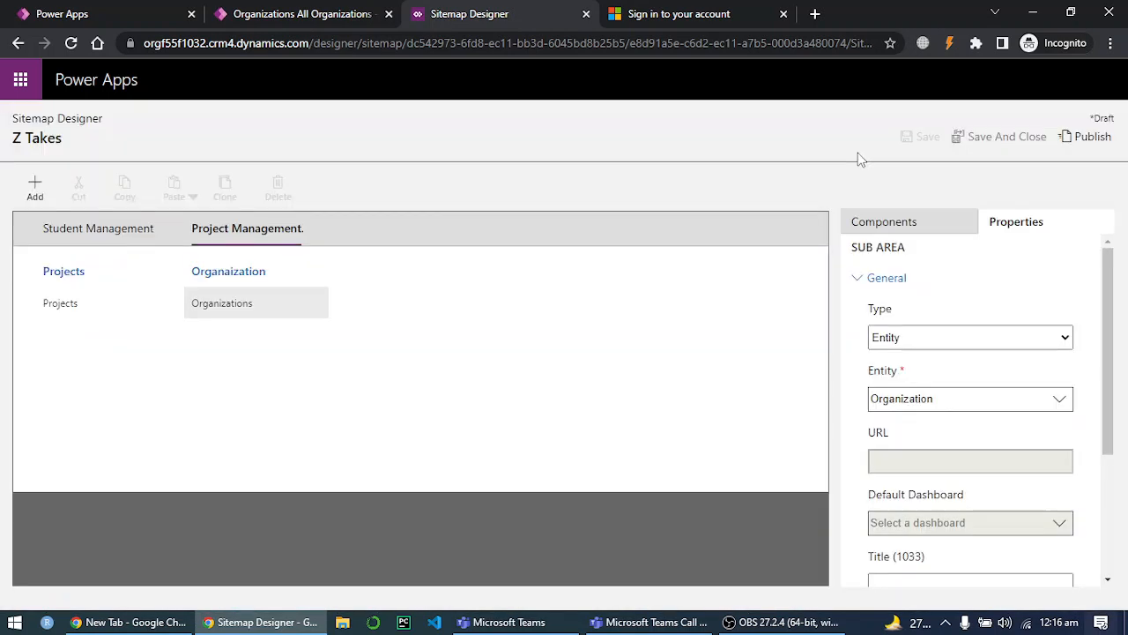
left_click(1093, 140)
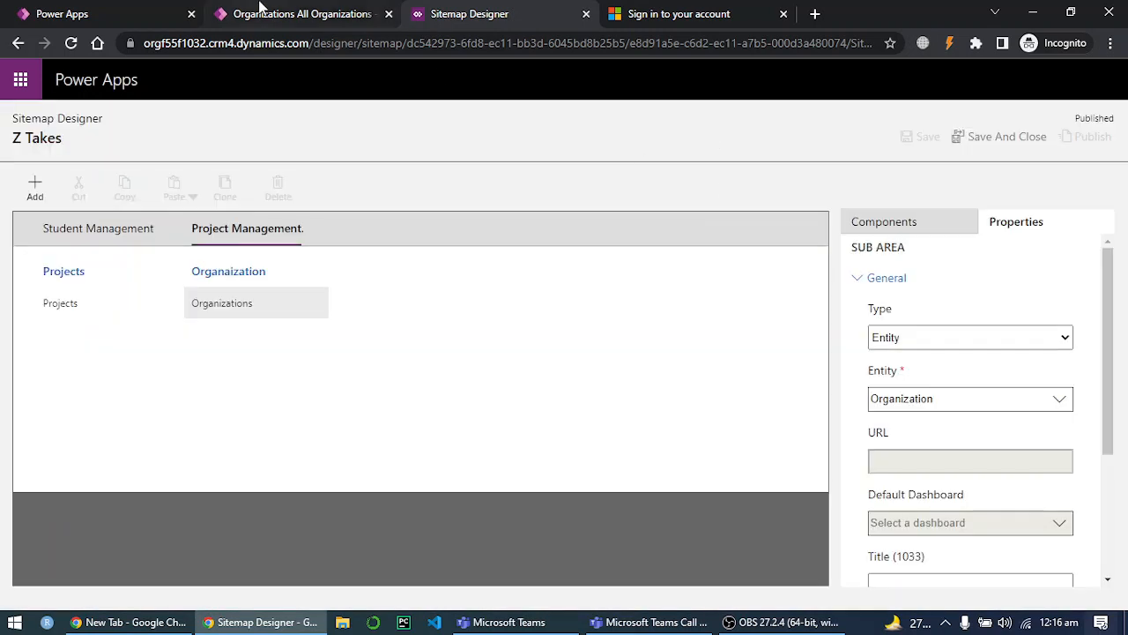
Reload the running Z Takes app and check the Organizations page in the Project Management area.
left_click(243, 16)
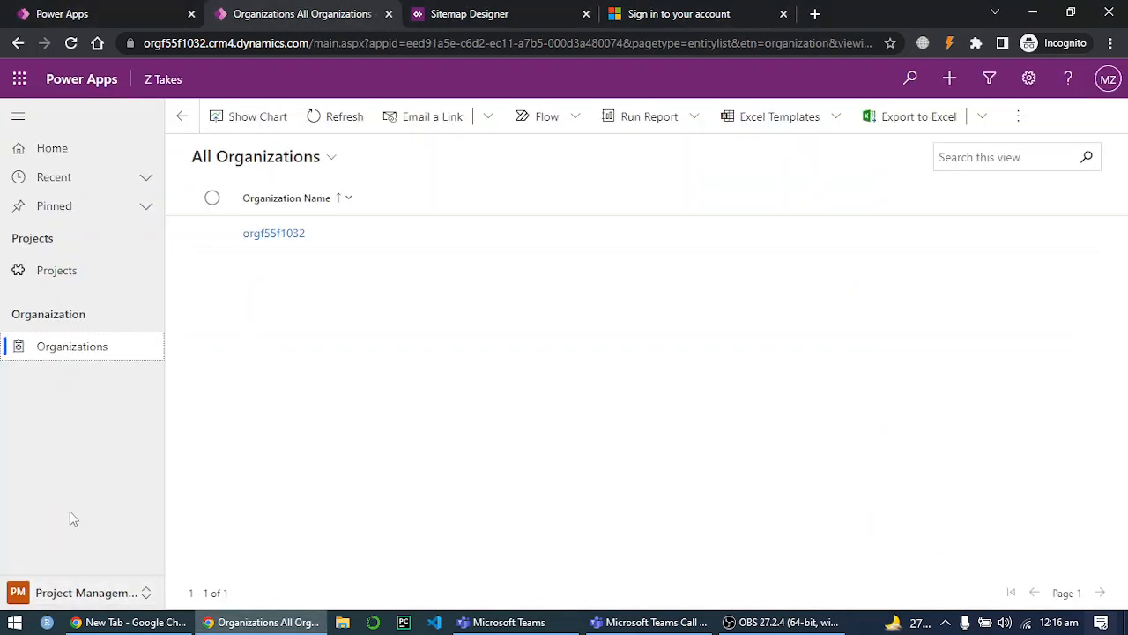
key("F5")
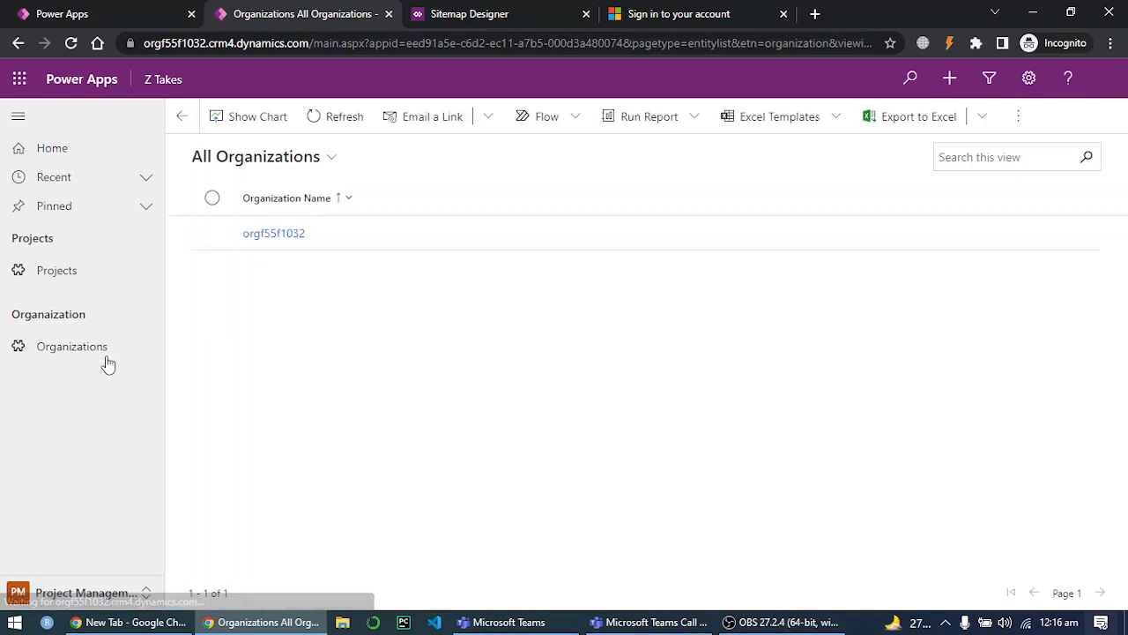
left_click(79, 353)
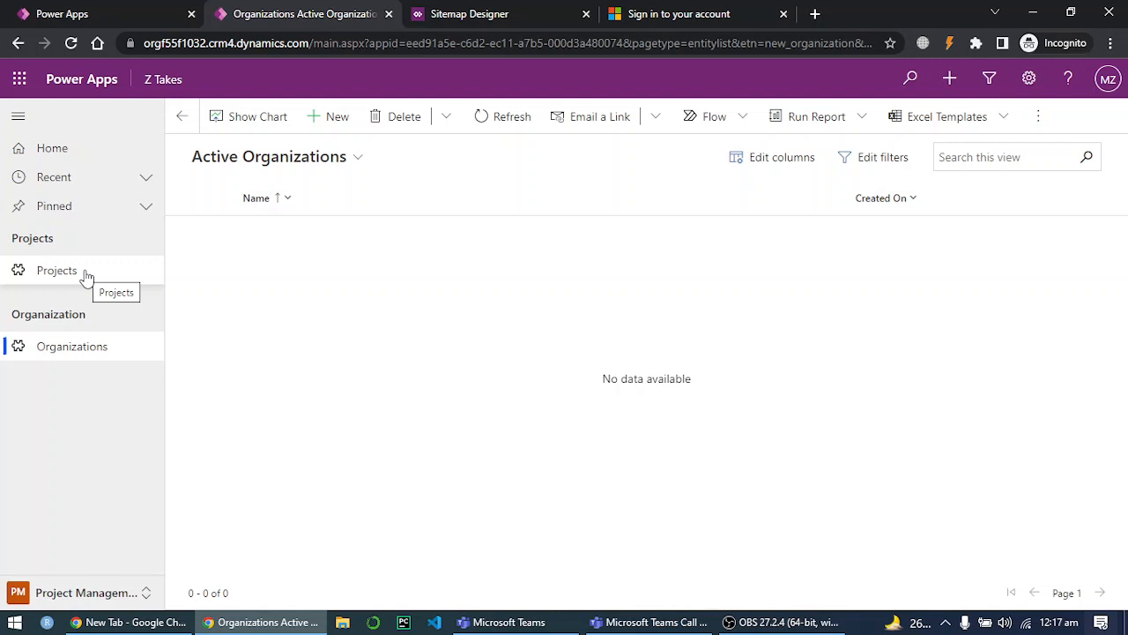
Open the Organization table's Main form named Information from Solution 1 in the form designer.
left_click(105, 18)
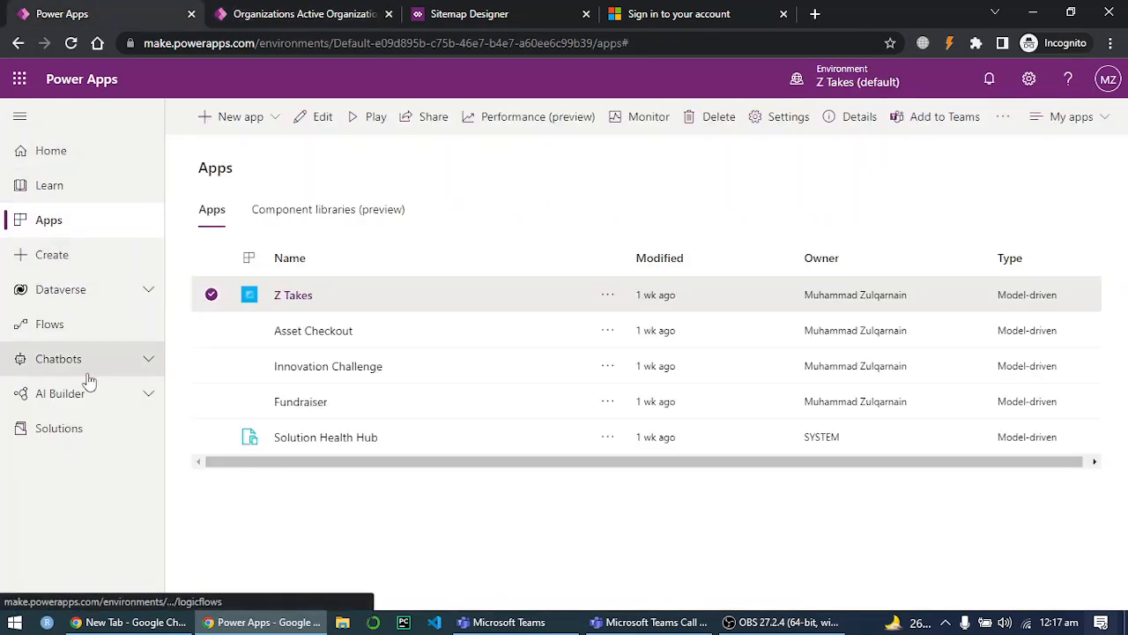
left_click(81, 427)
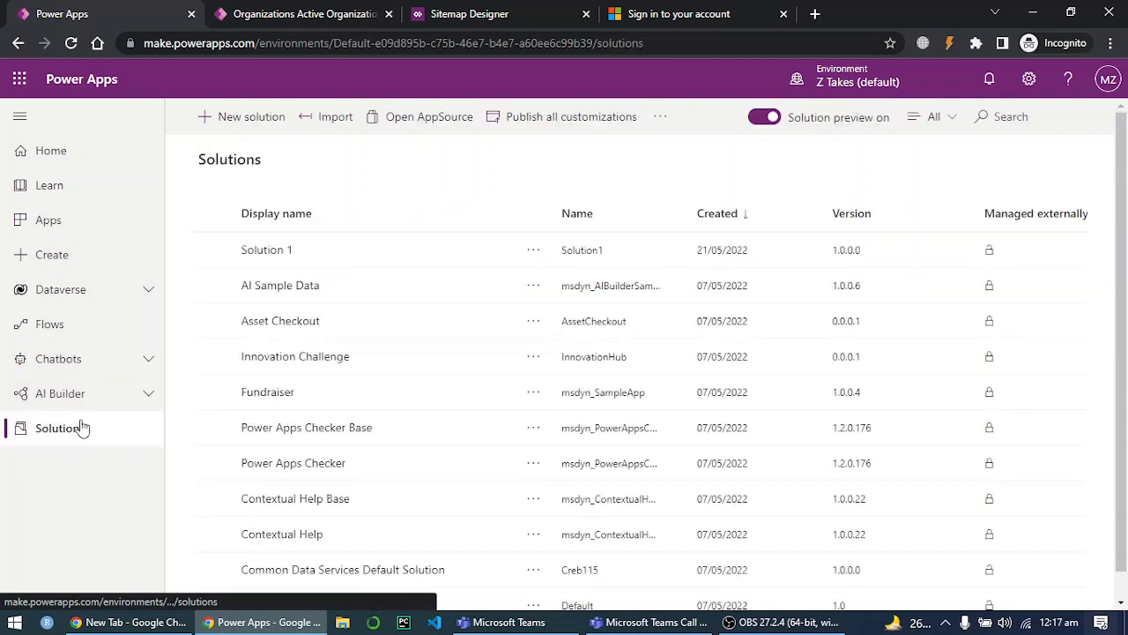
left_click(291, 252)
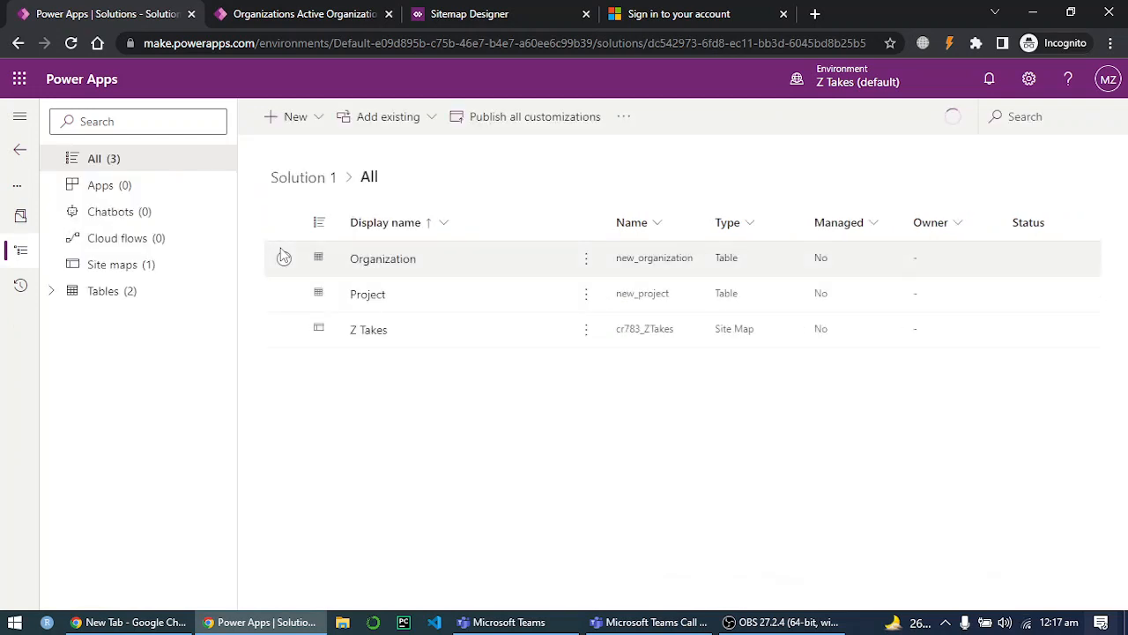
left_click(383, 259)
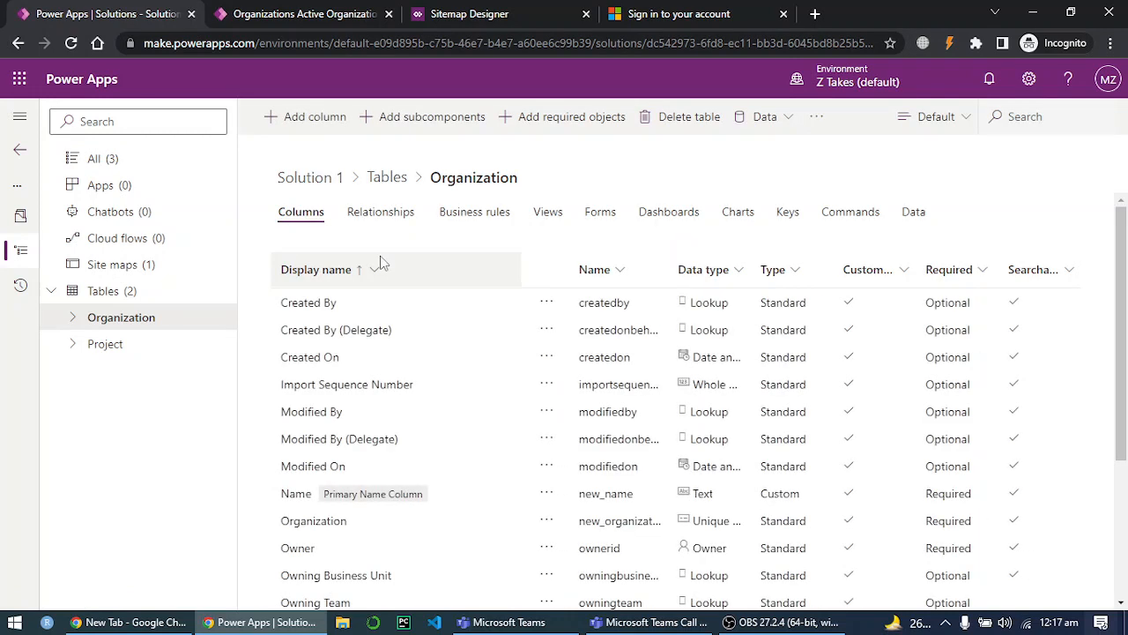
left_click(599, 221)
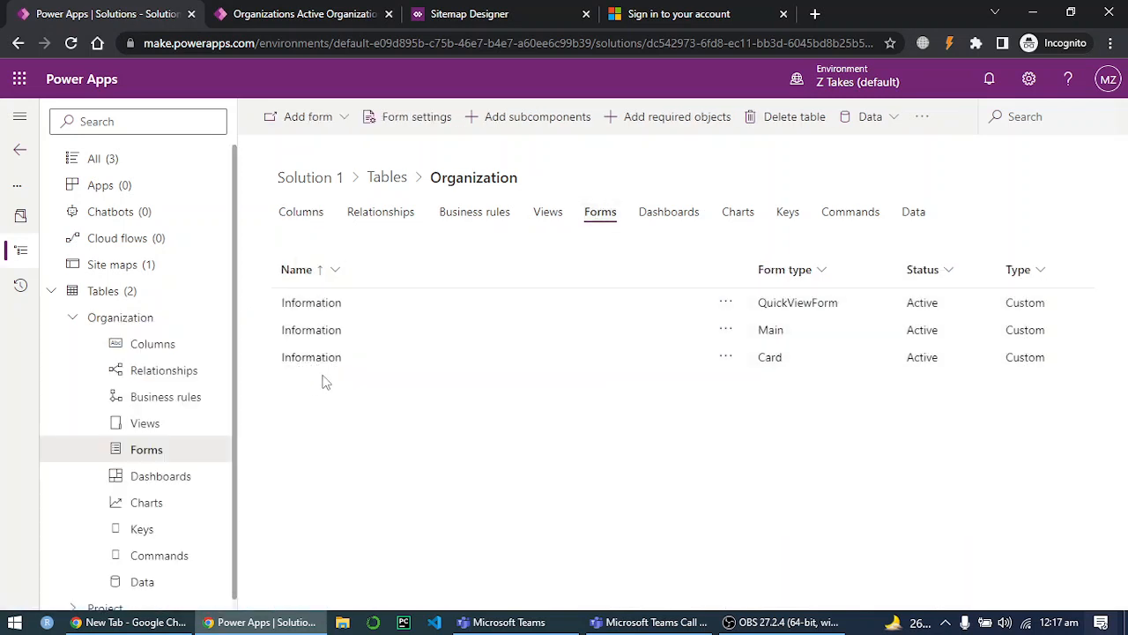
left_click(322, 331)
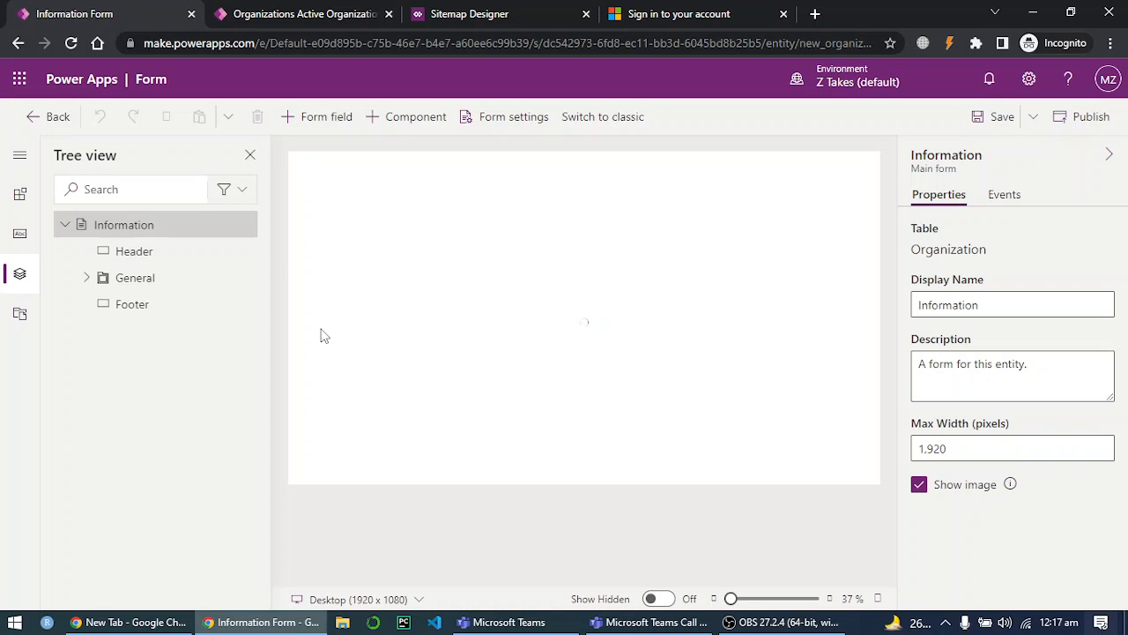
Add a subgrid of related records to the Organization form, using the Projects (Organaization) table and the Active Projects view.
left_click(88, 280)
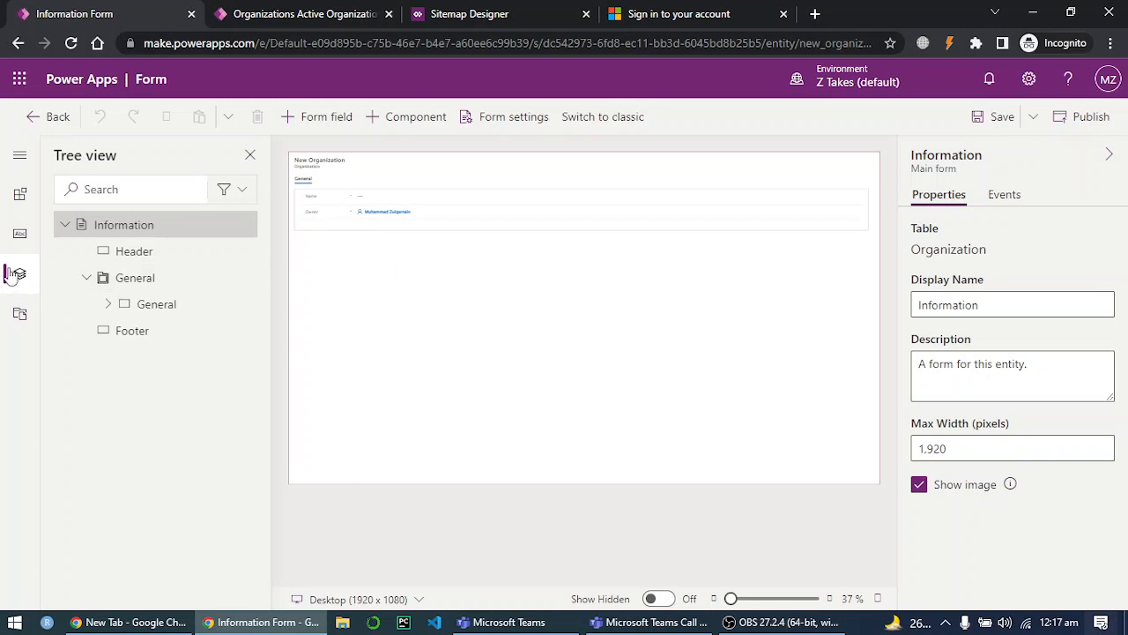
left_click(20, 199)
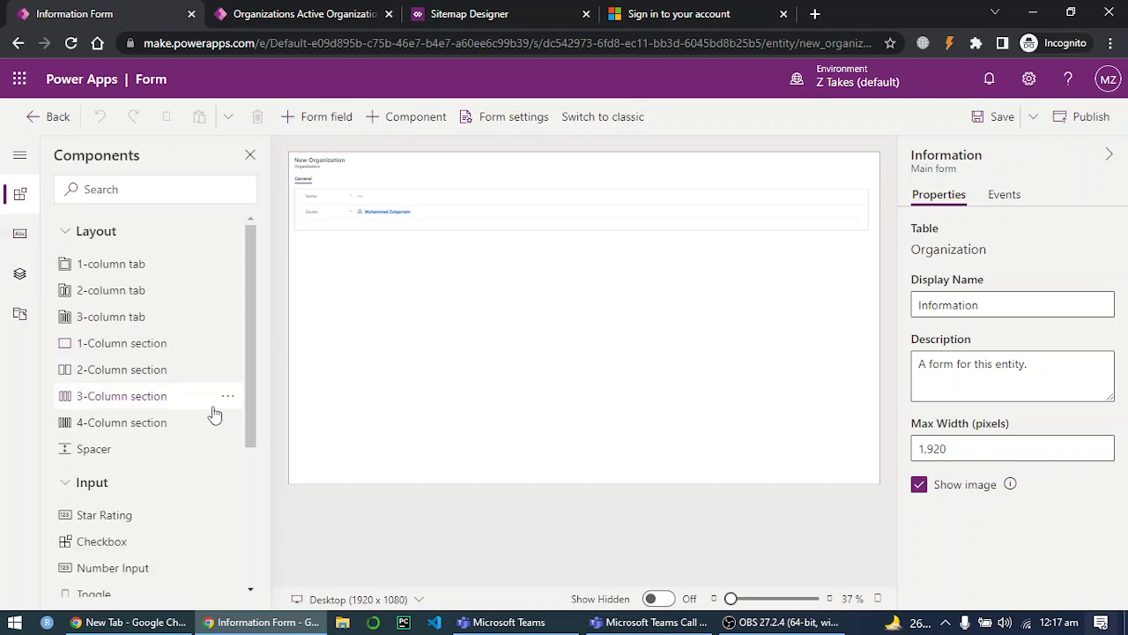
scroll(215, 416, "down", 3)
mouse_move(141, 342)
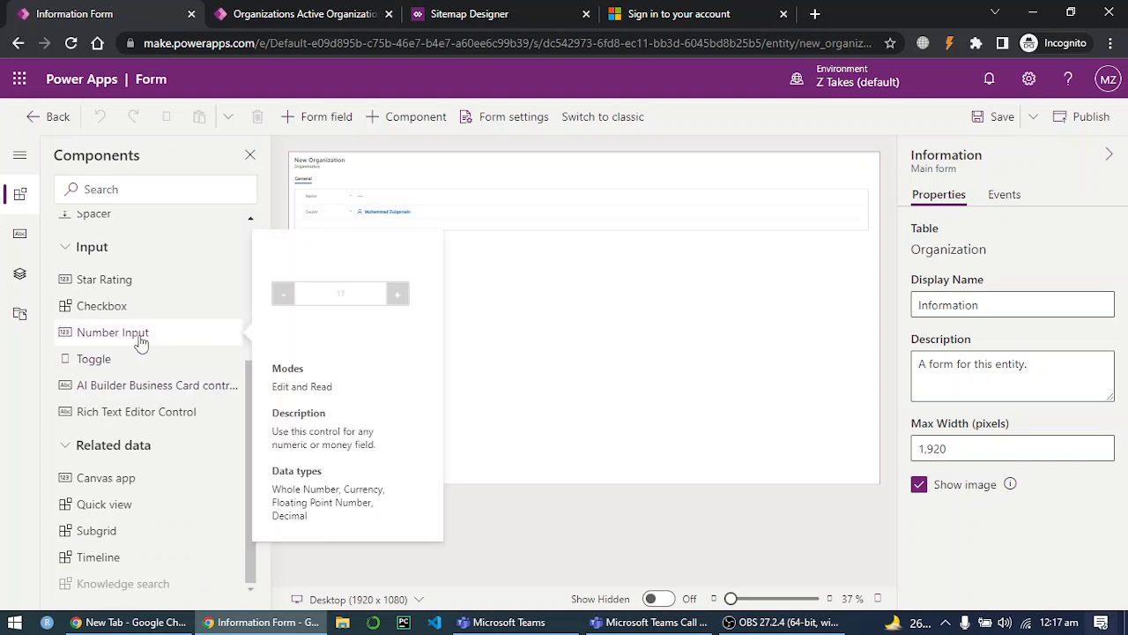
mouse_move(103, 540)
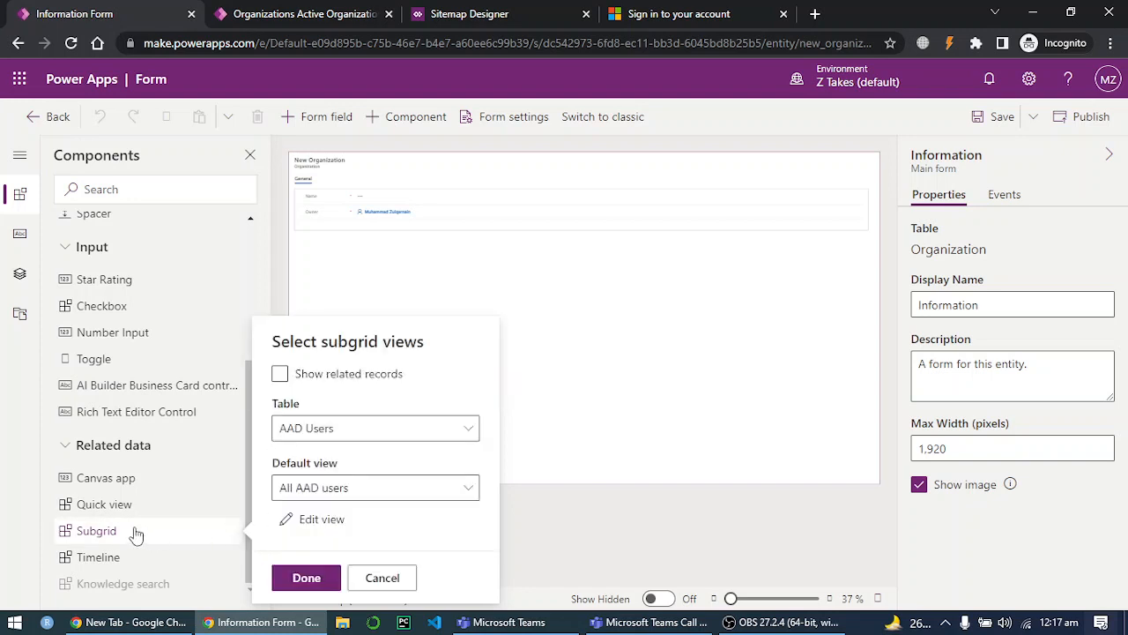
left_click(280, 379)
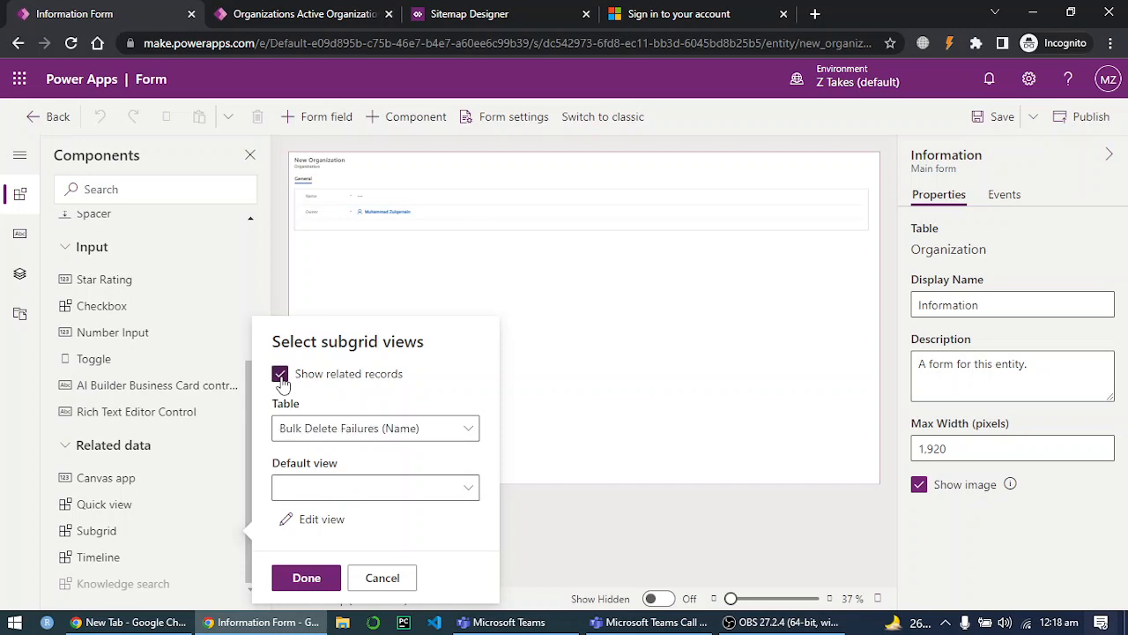
left_click(471, 429)
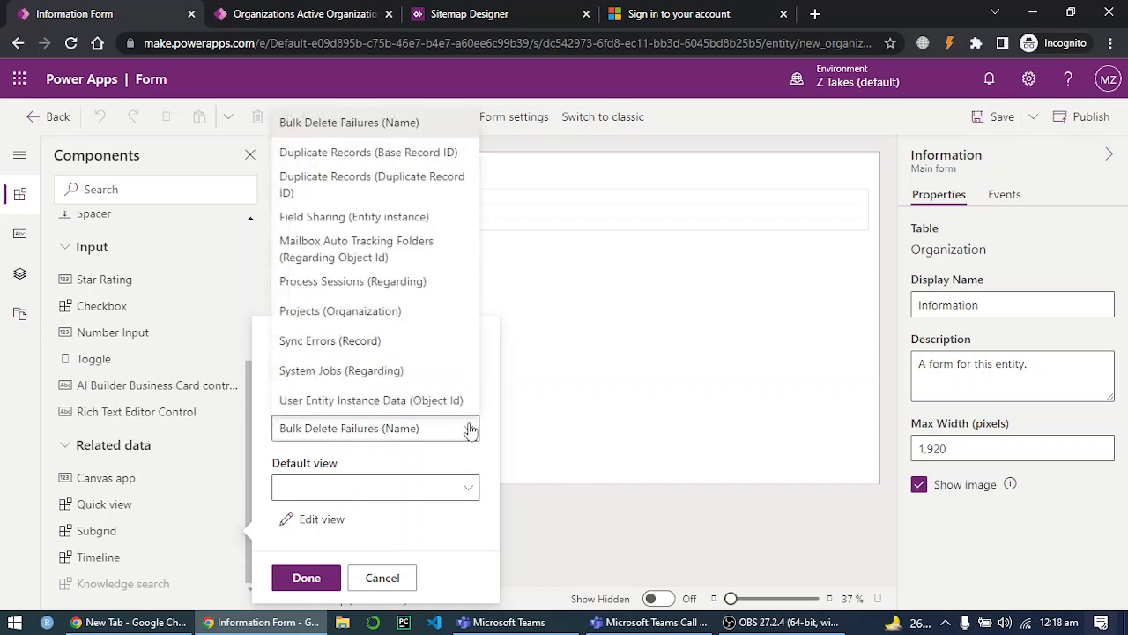
left_click(359, 311)
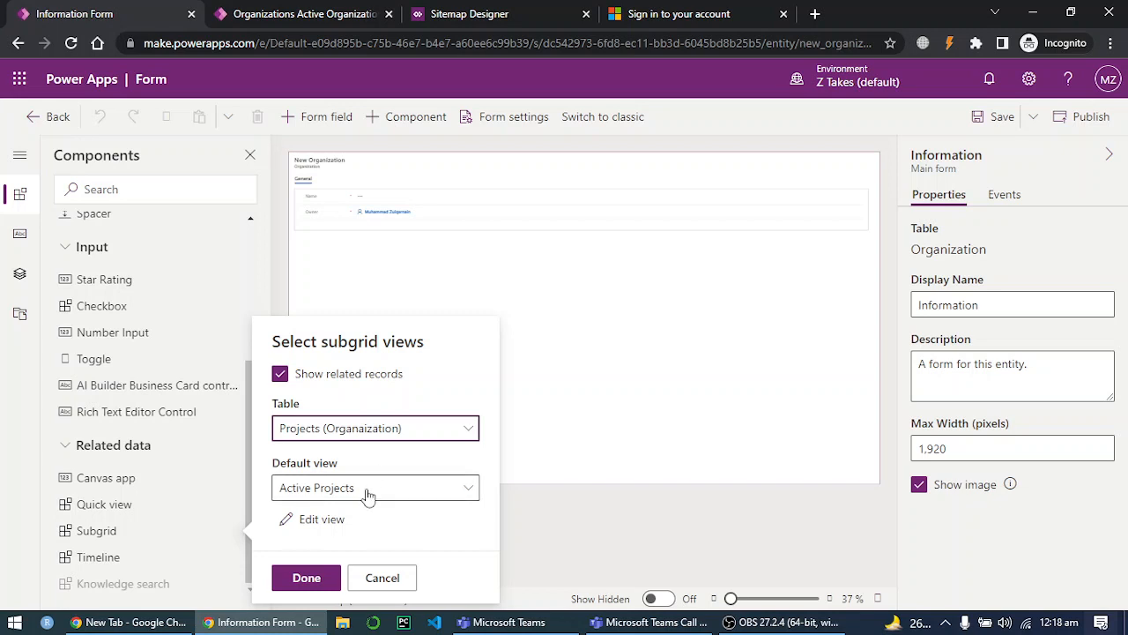
left_click(305, 579)
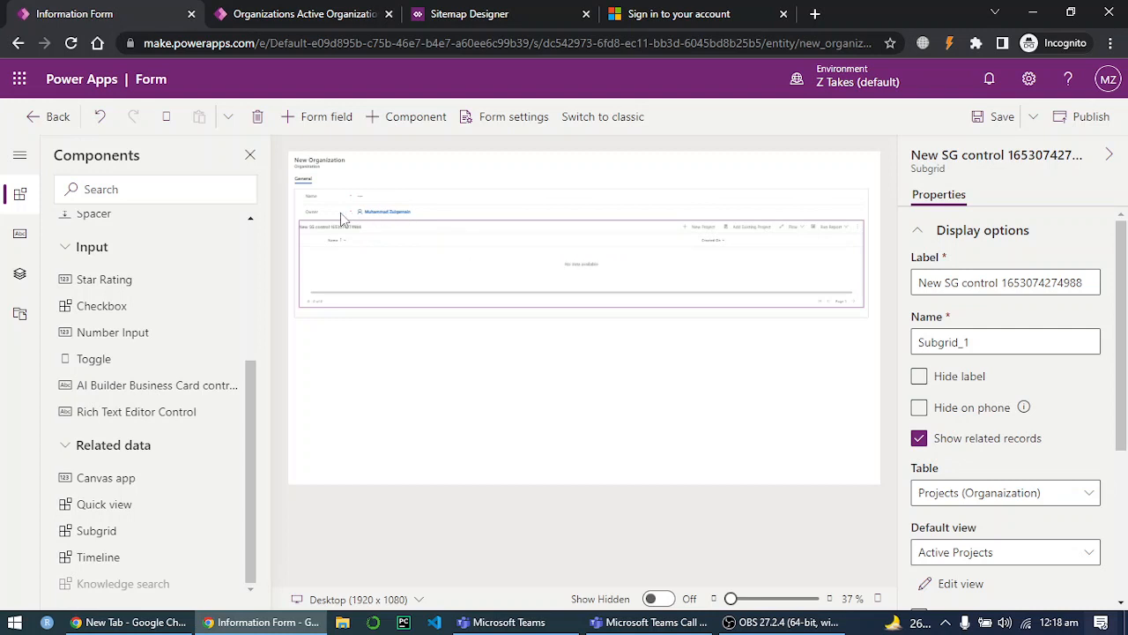
Move the Owner field below the new subgrid and set the subgrid's label to Projects.
left_click_drag(312, 219, 321, 302)
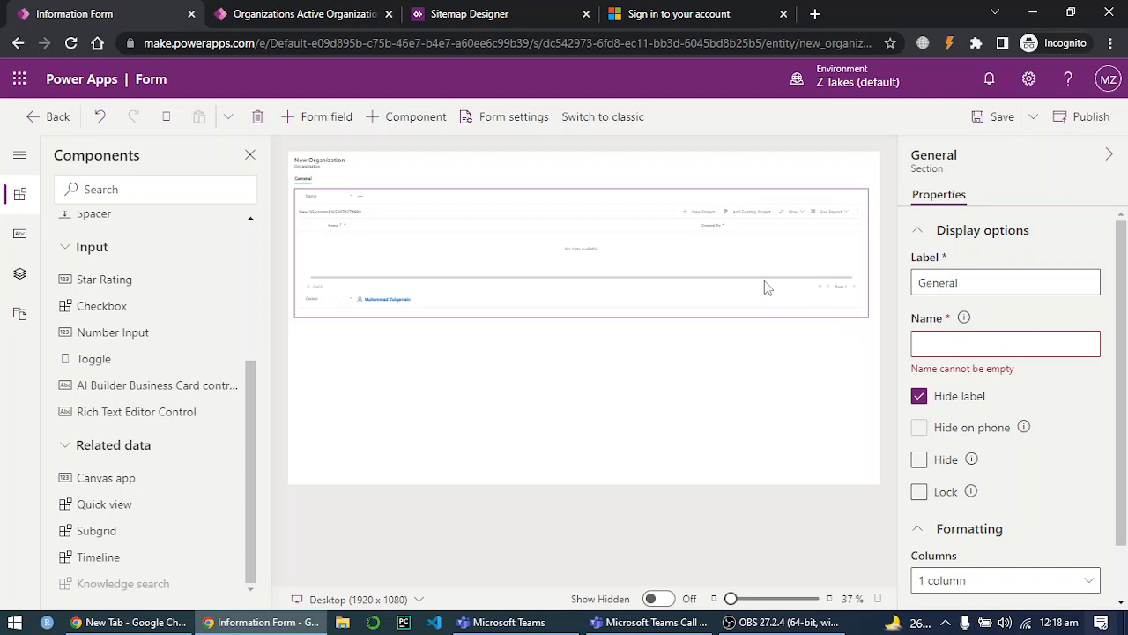
left_click(666, 262)
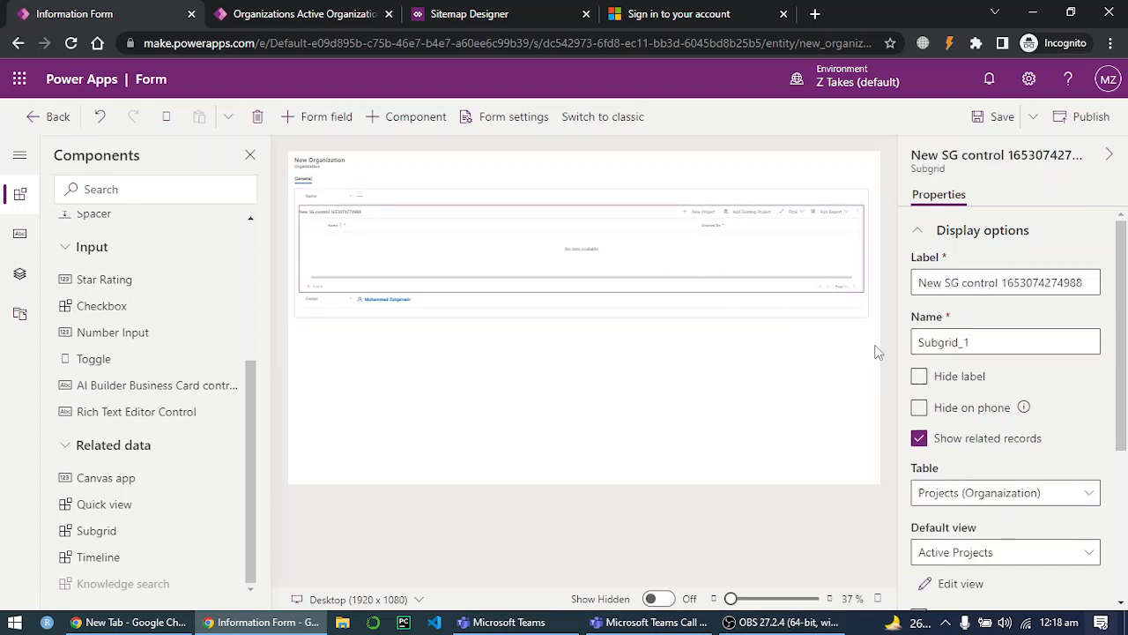
left_click(927, 382)
left_click(922, 381)
left_click_drag(1084, 277, 919, 278)
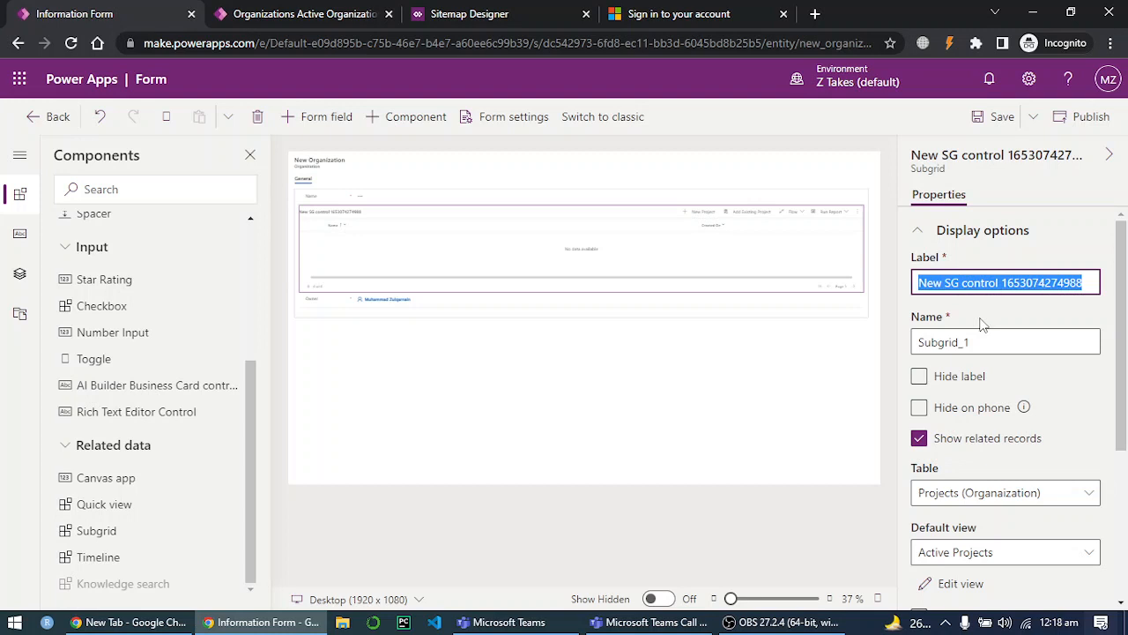
type("Projects")
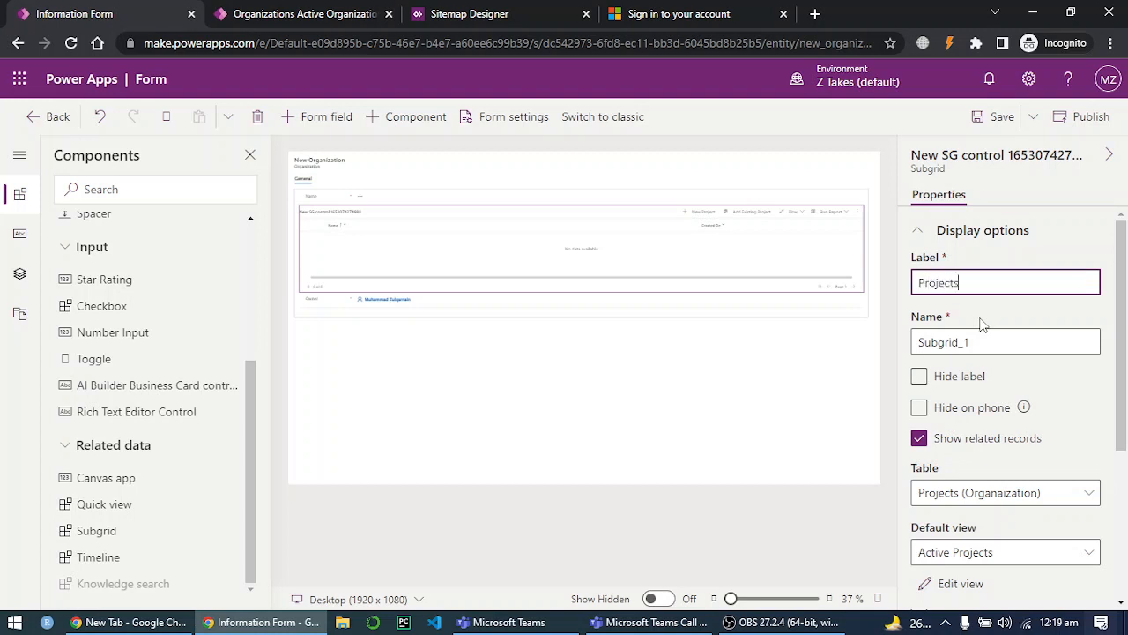
left_click(1020, 317)
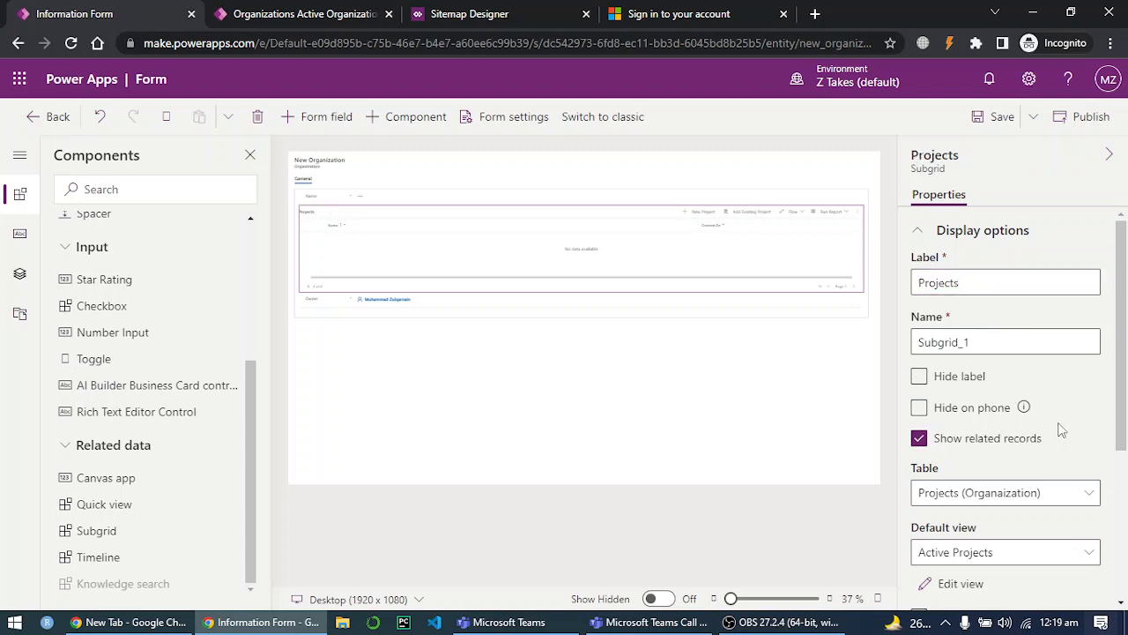
Review the Projects subgrid's remaining display options, and save and publish the Organization form.
scroll(1063, 430, "down", 2)
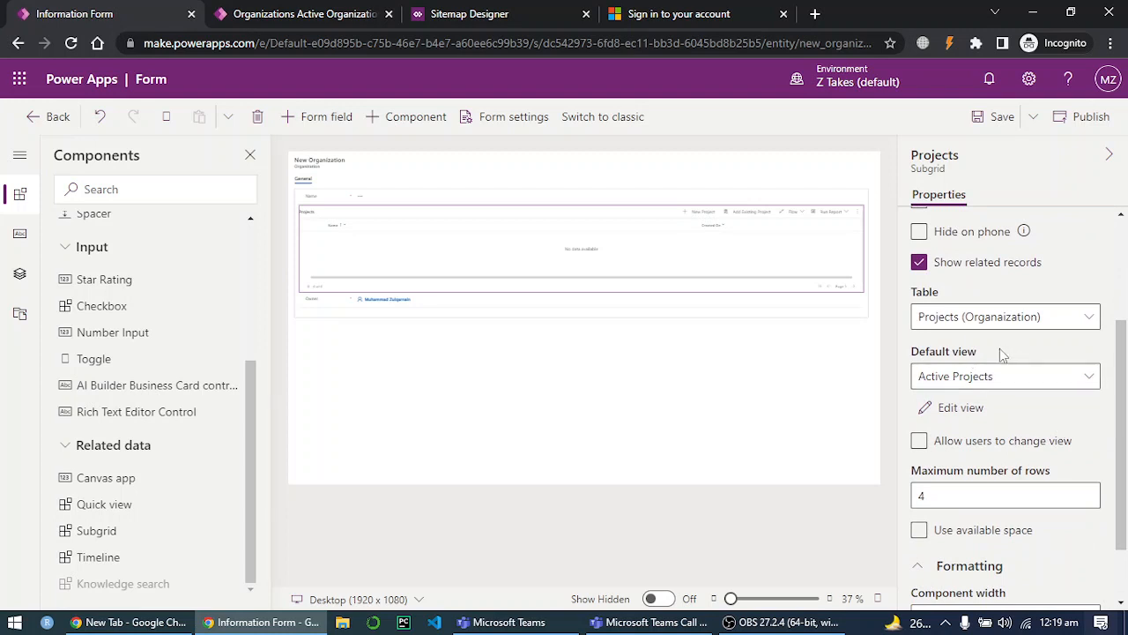
scroll(1020, 411, "down", 1)
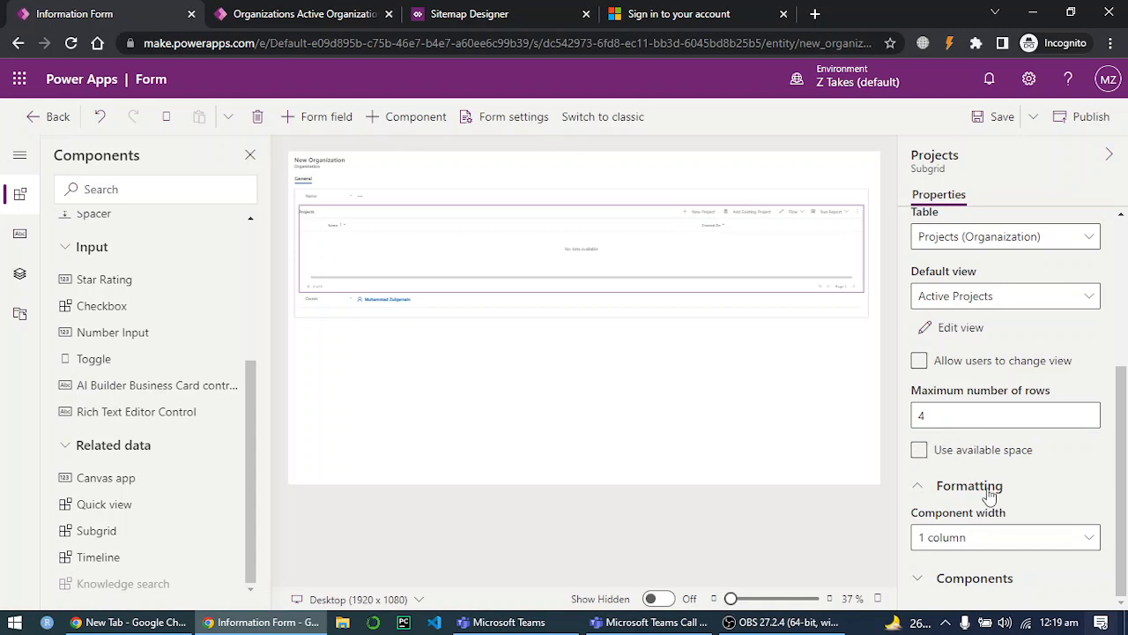
left_click(961, 454)
left_click(996, 119)
left_click(1091, 117)
left_click(276, 155)
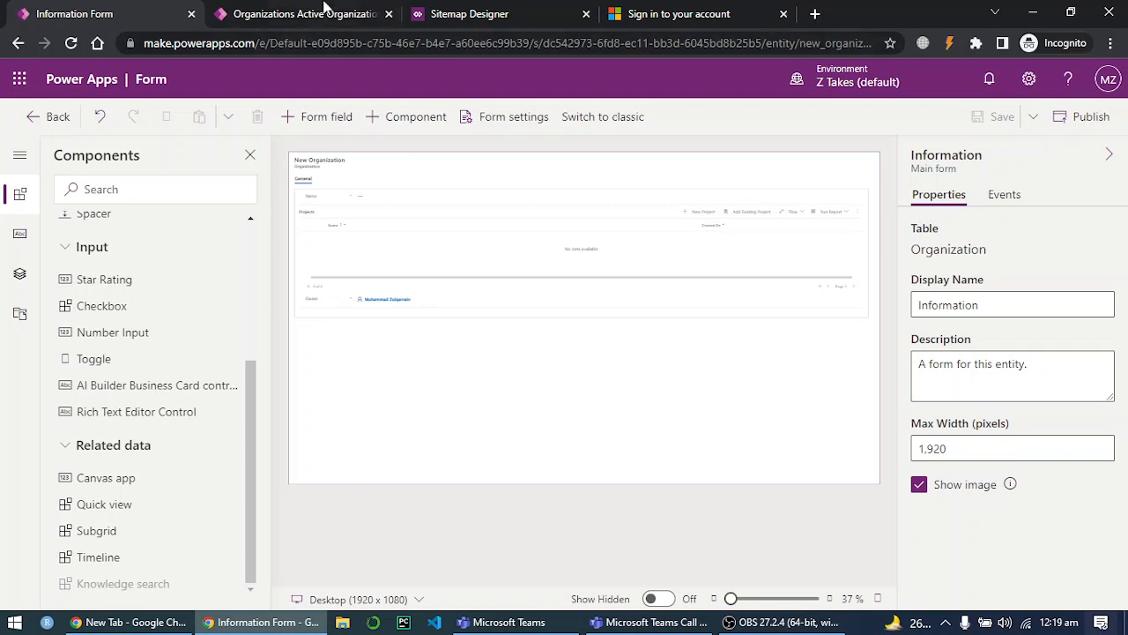
Reload the running Z Takes app, and create and save an organization record named ABC Organization.
left_click(300, 13)
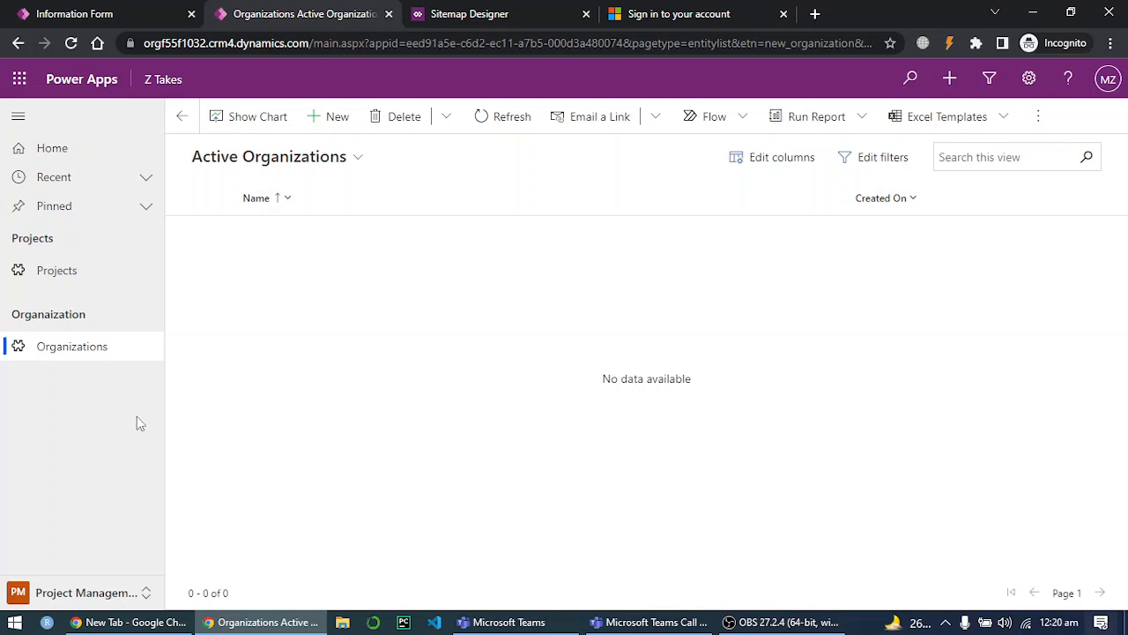
key("F5")
left_click(336, 116)
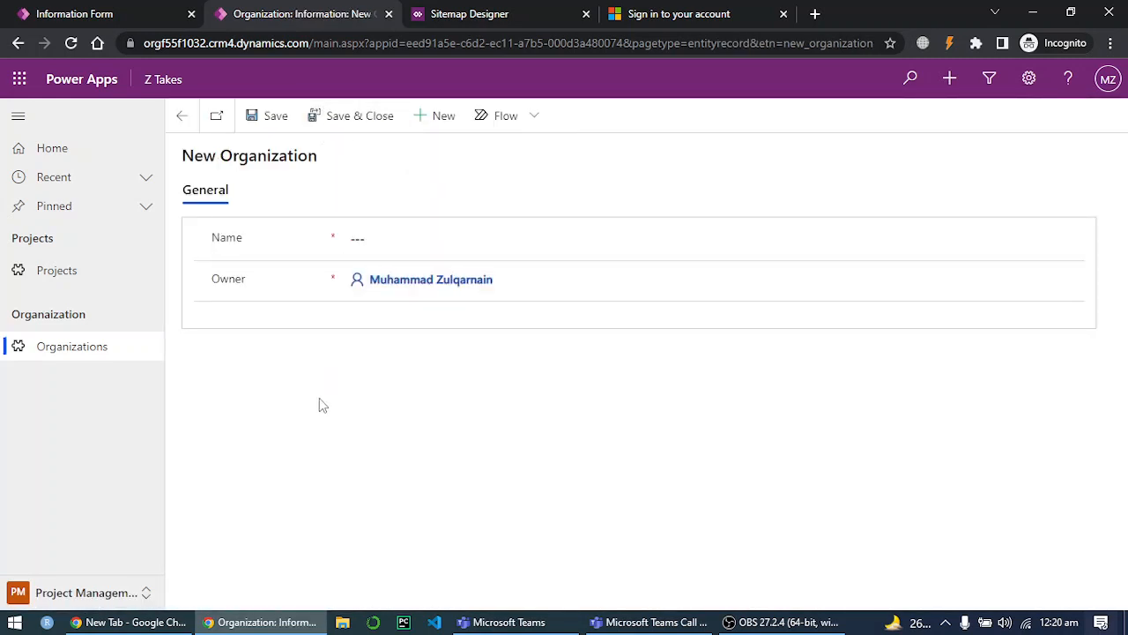
left_click(375, 233)
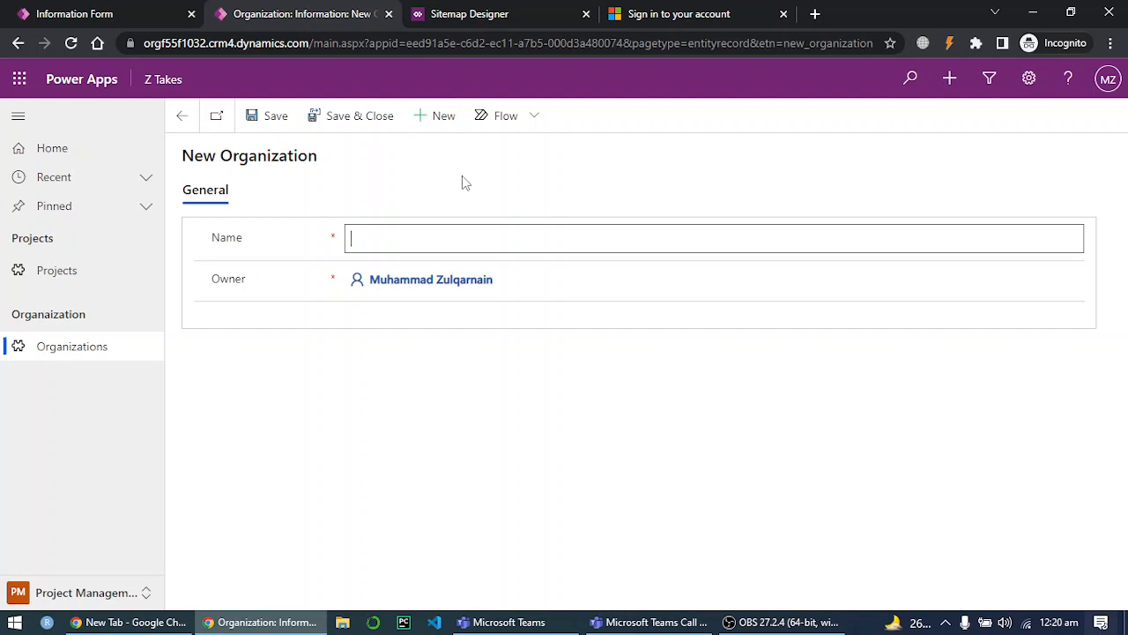
type("ABC Organization")
left_click(255, 118)
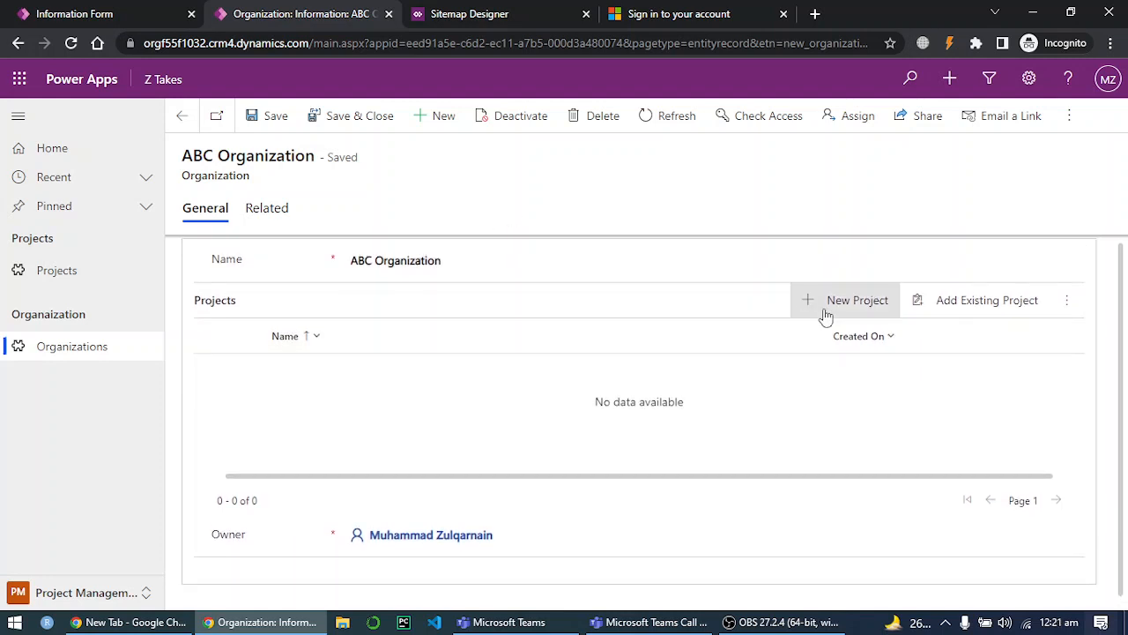
left_click(291, 335)
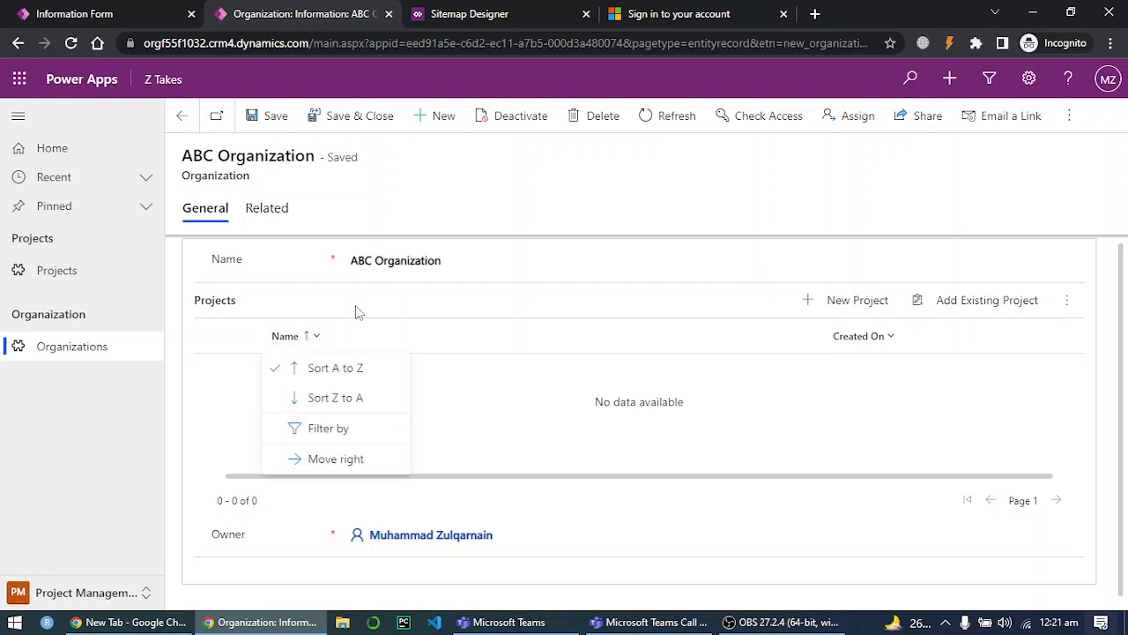
left_click(395, 305)
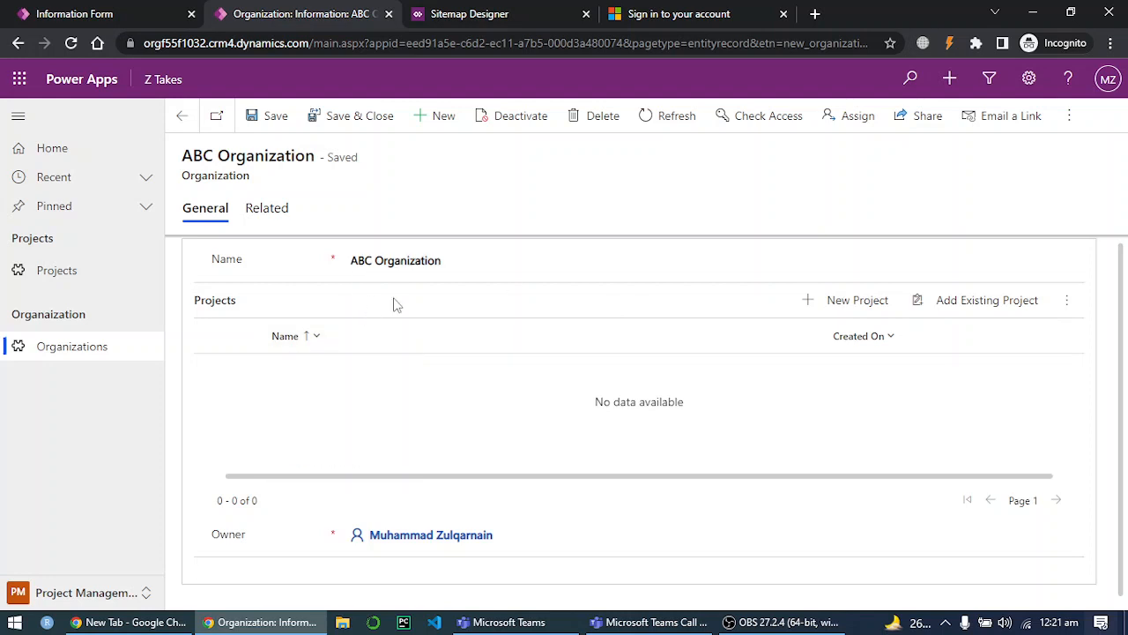
Create a project record named Upgrading LMS with ABC Organization as its Organaization, and save it.
left_click(44, 273)
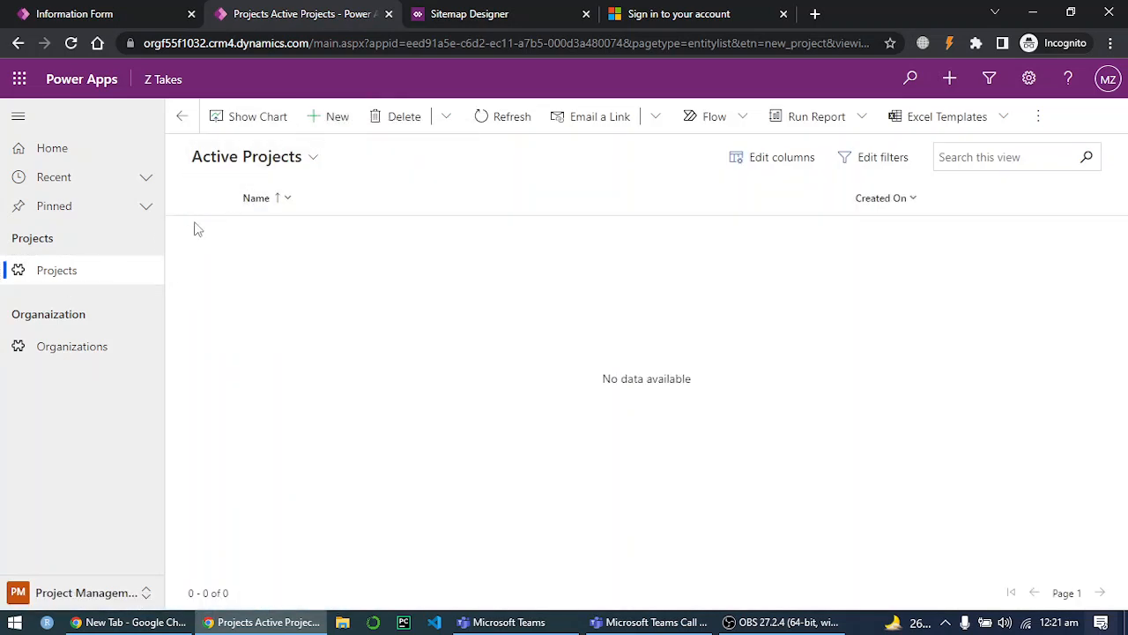
left_click(318, 127)
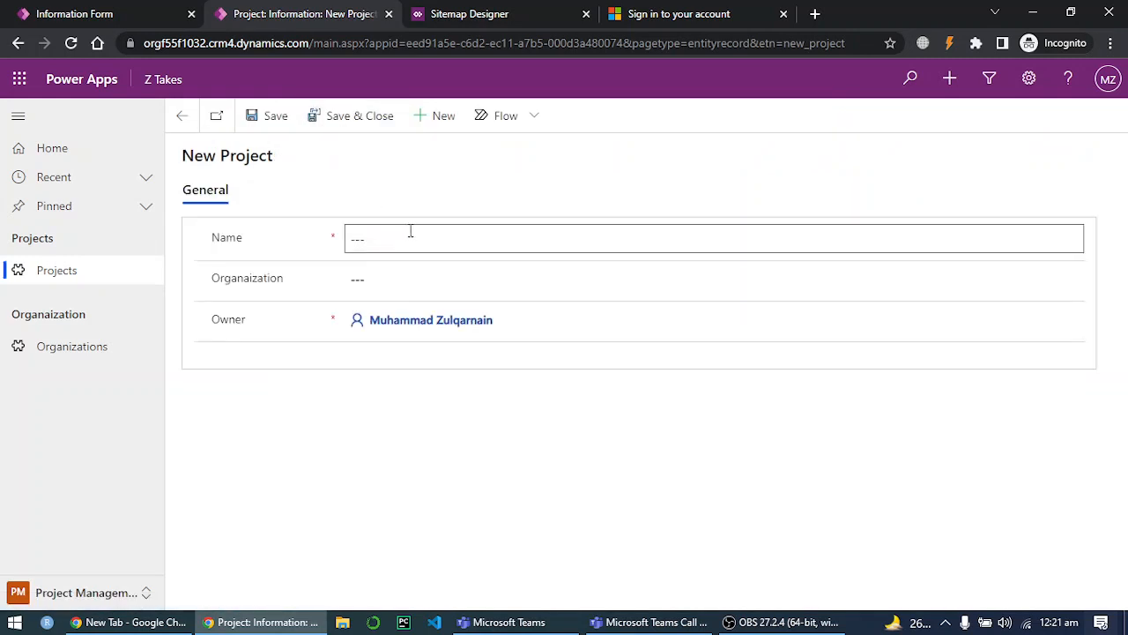
left_click(386, 233)
type("Up")
type("grading LMS")
left_click(386, 280)
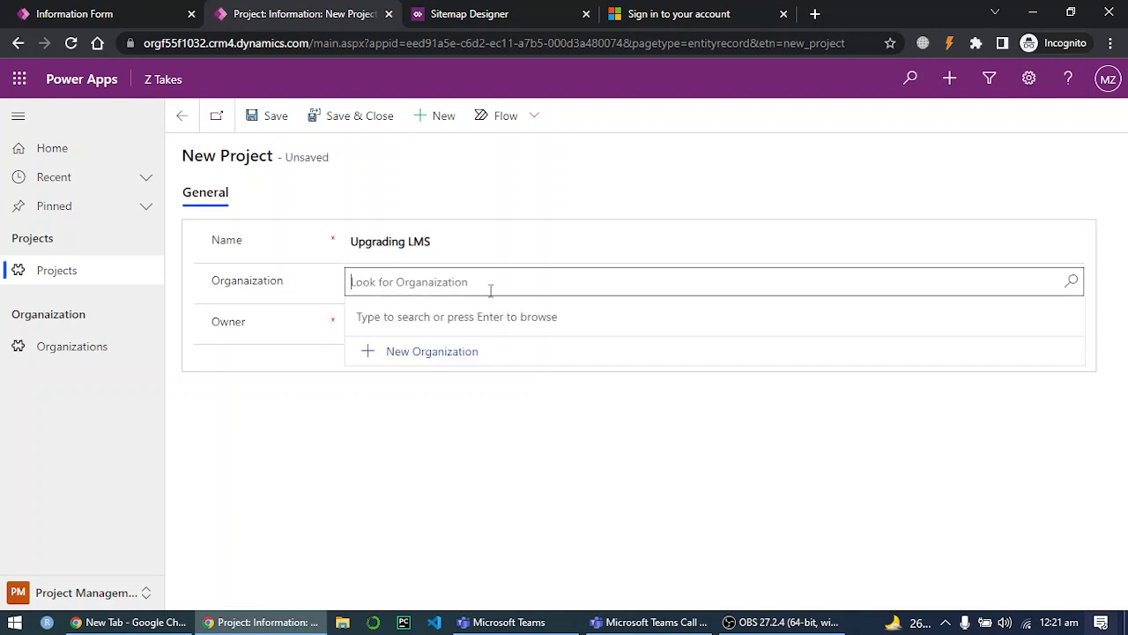
left_click(1069, 289)
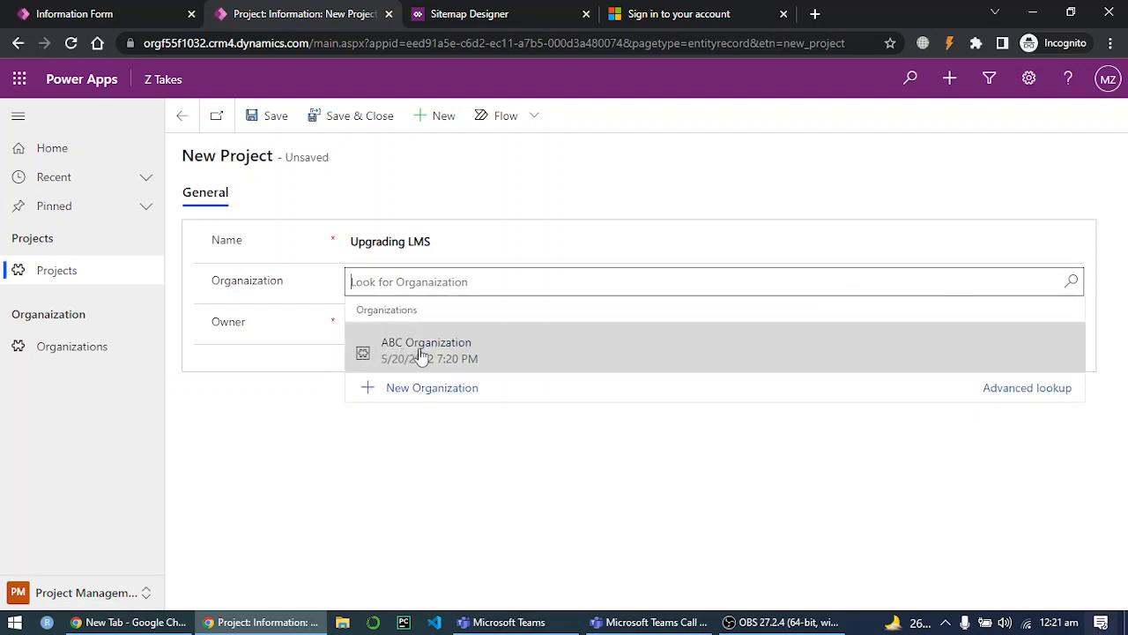
left_click(413, 353)
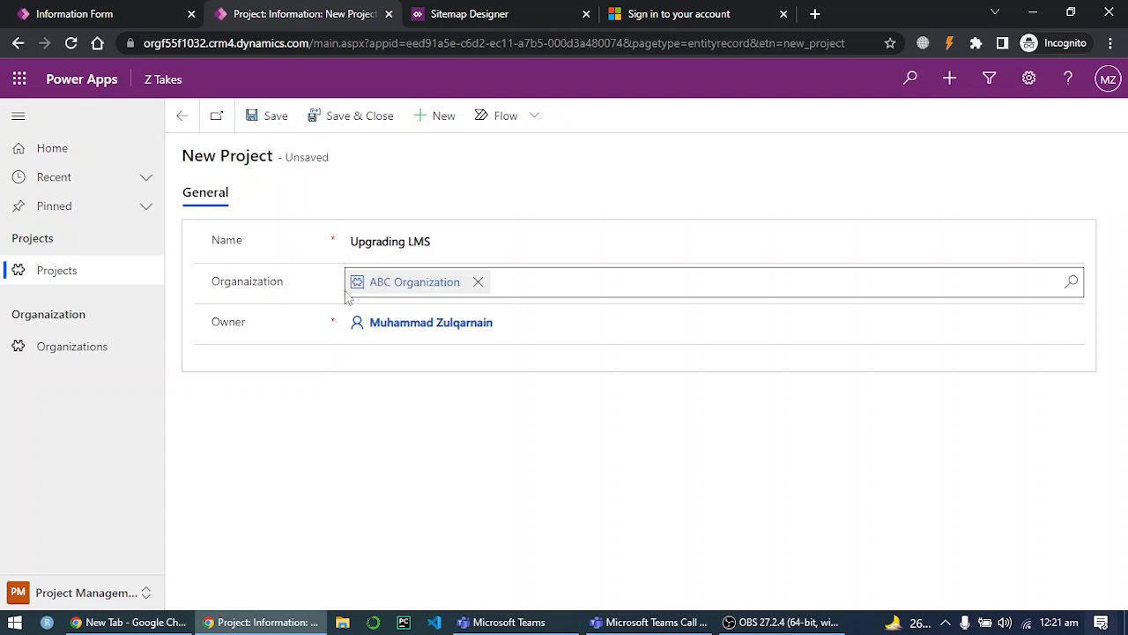
left_click(273, 120)
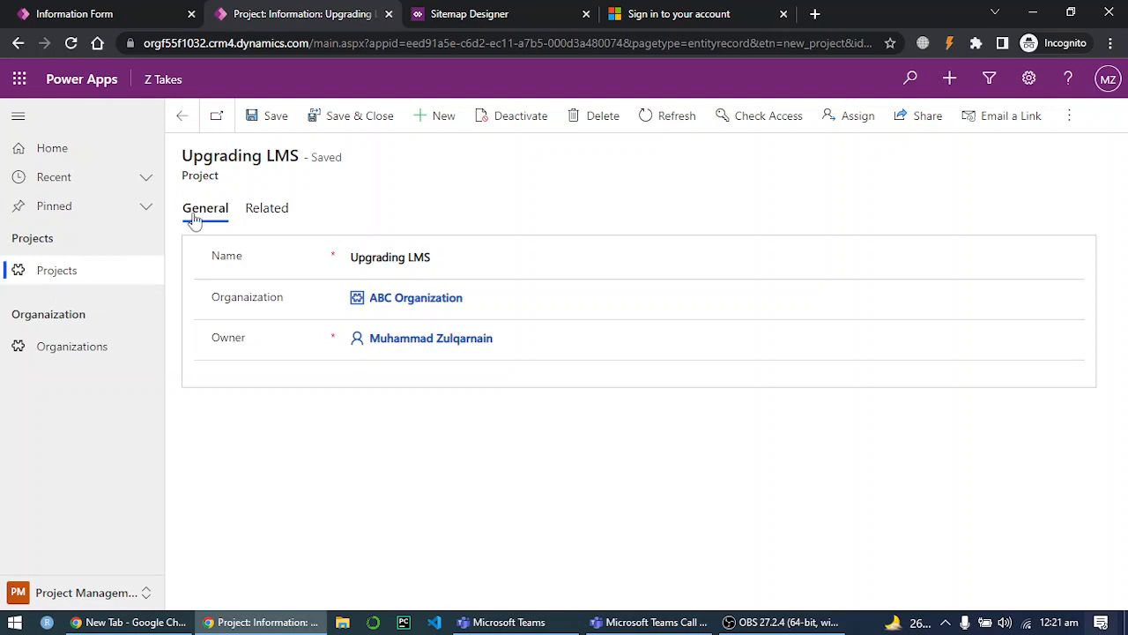
Start a new project record and name it Changing the Portal UI.
left_click(435, 117)
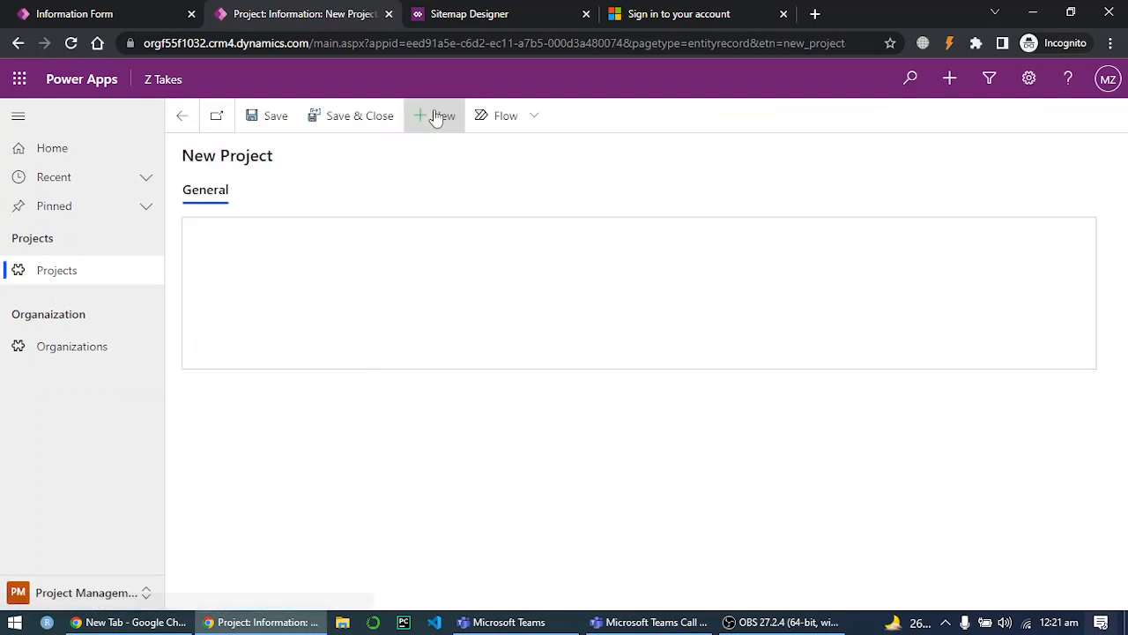
left_click(390, 234)
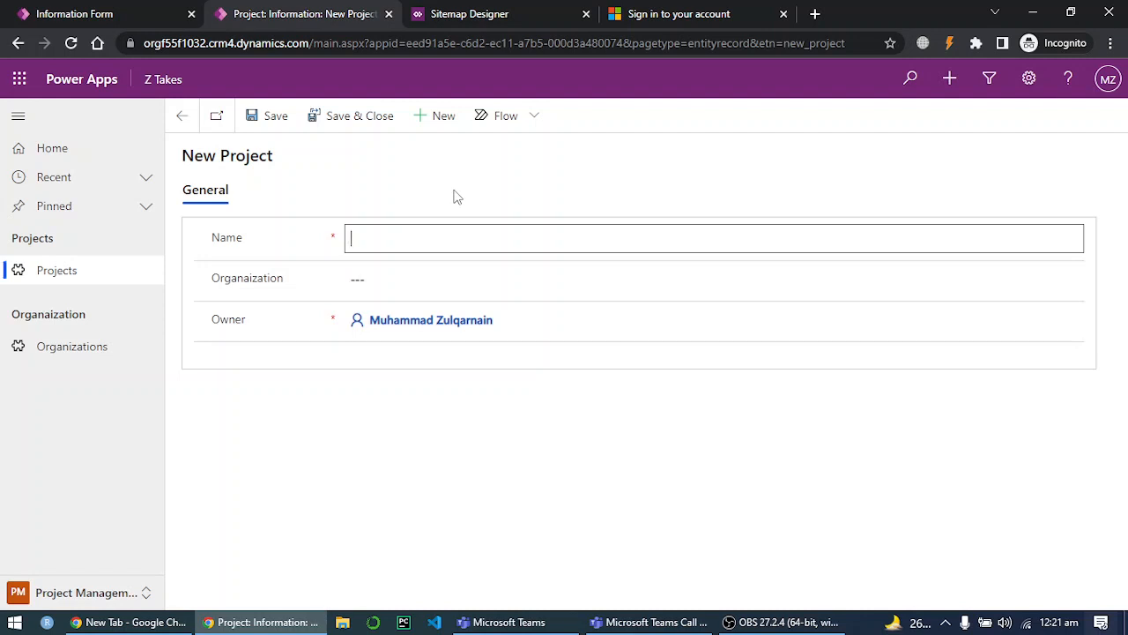
type("Chan")
type("g")
type("ing ")
type("T")
type("the Porta")
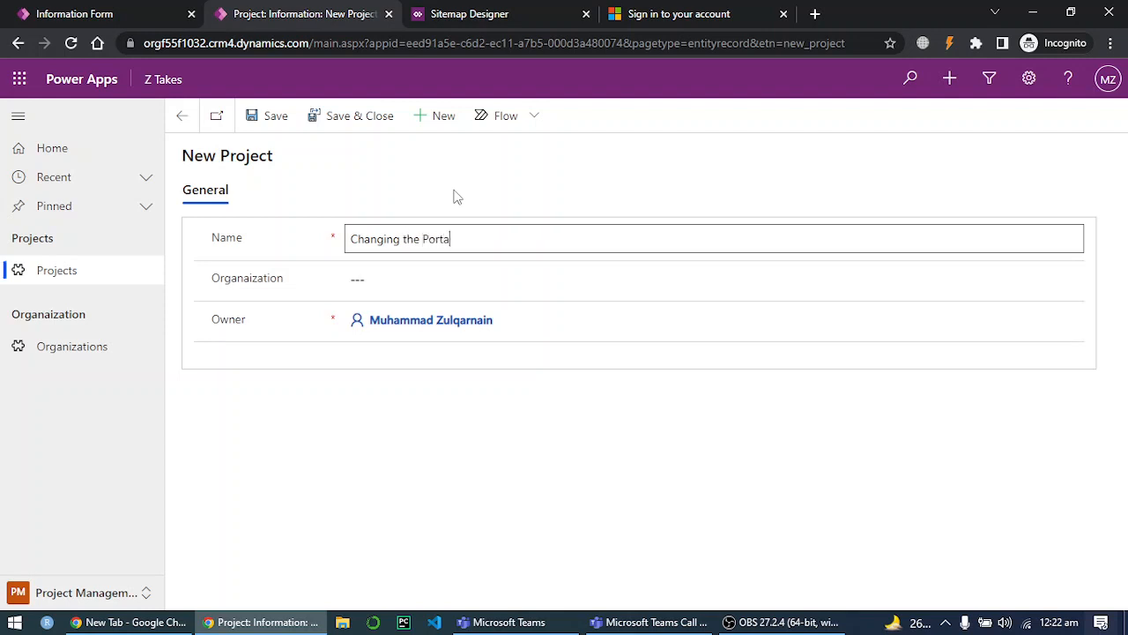
type("l UI")
Set the new project's Organaization to ABC Organization and save the record.
left_click(443, 282)
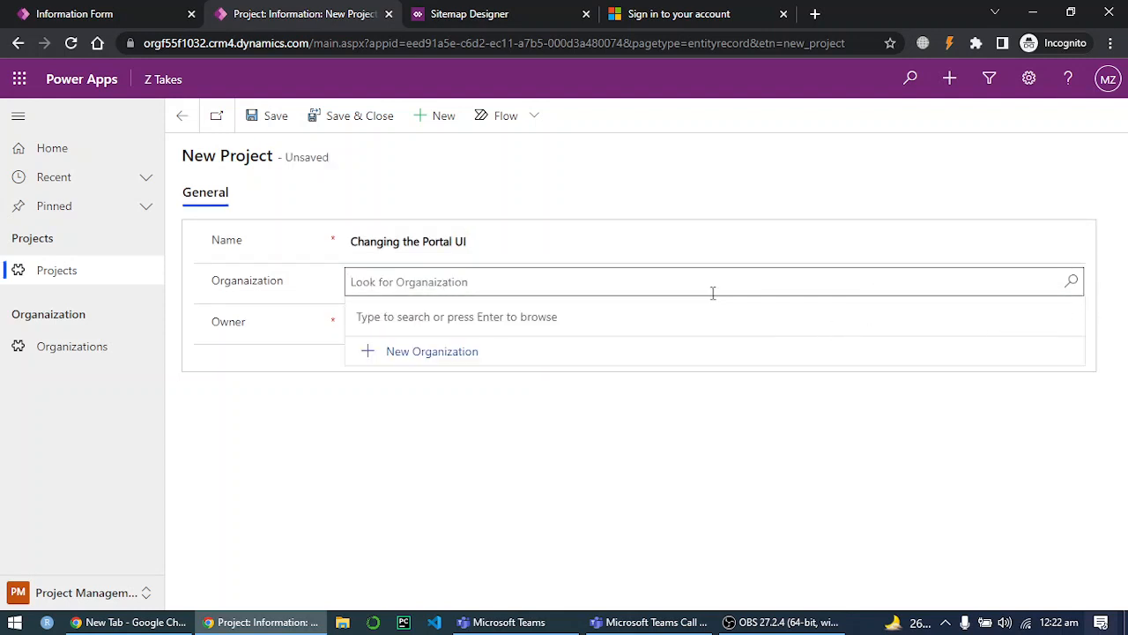
left_click(1073, 283)
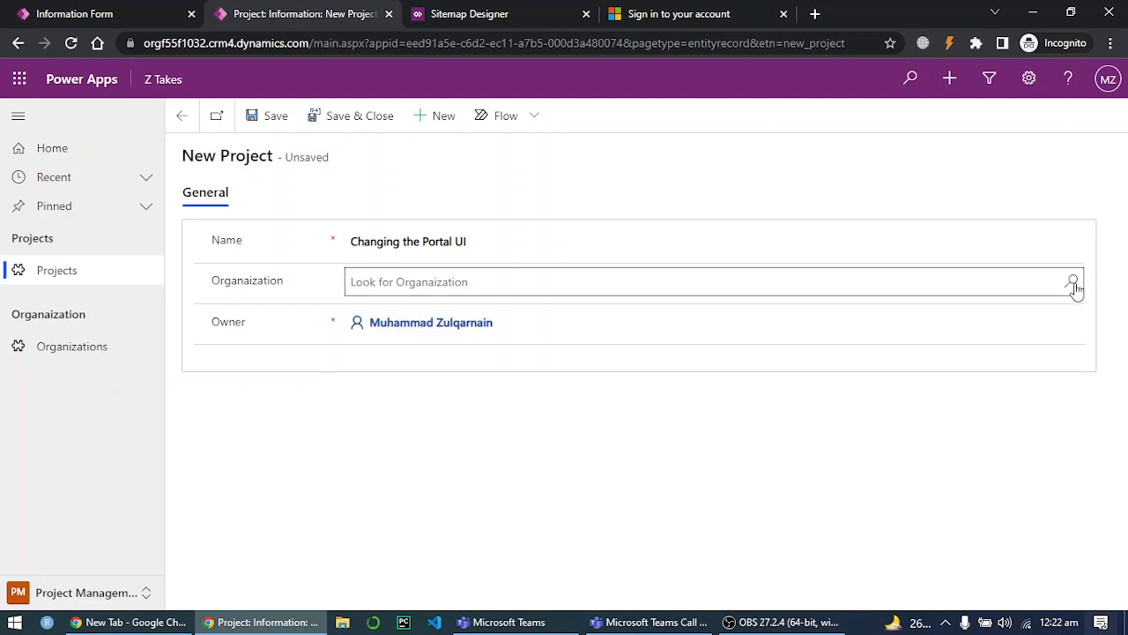
left_click(408, 341)
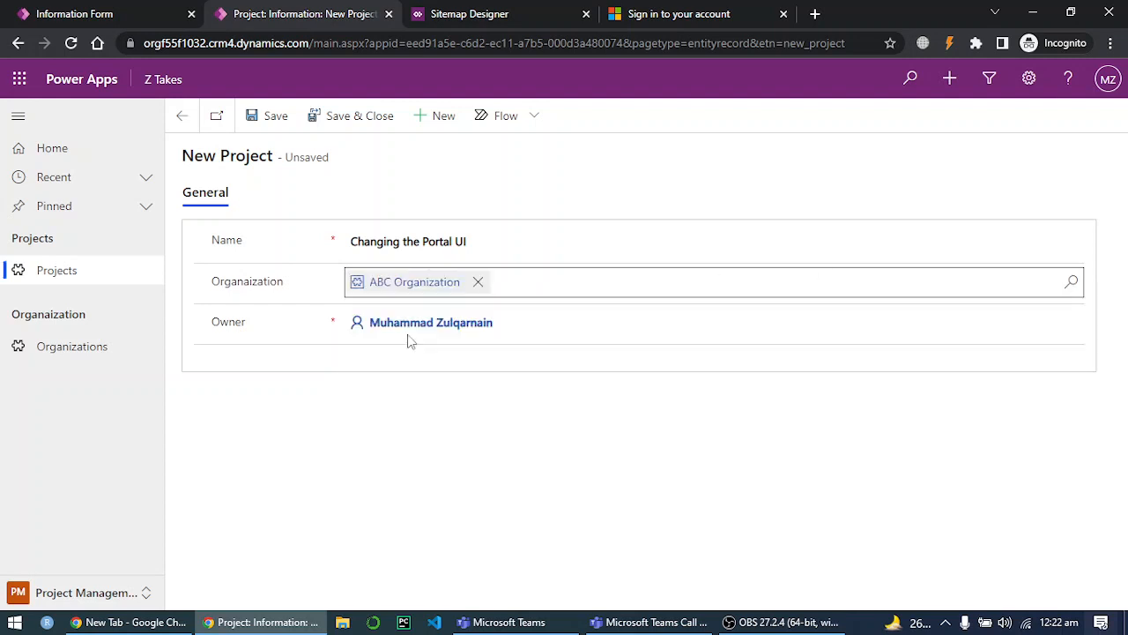
left_click(392, 207)
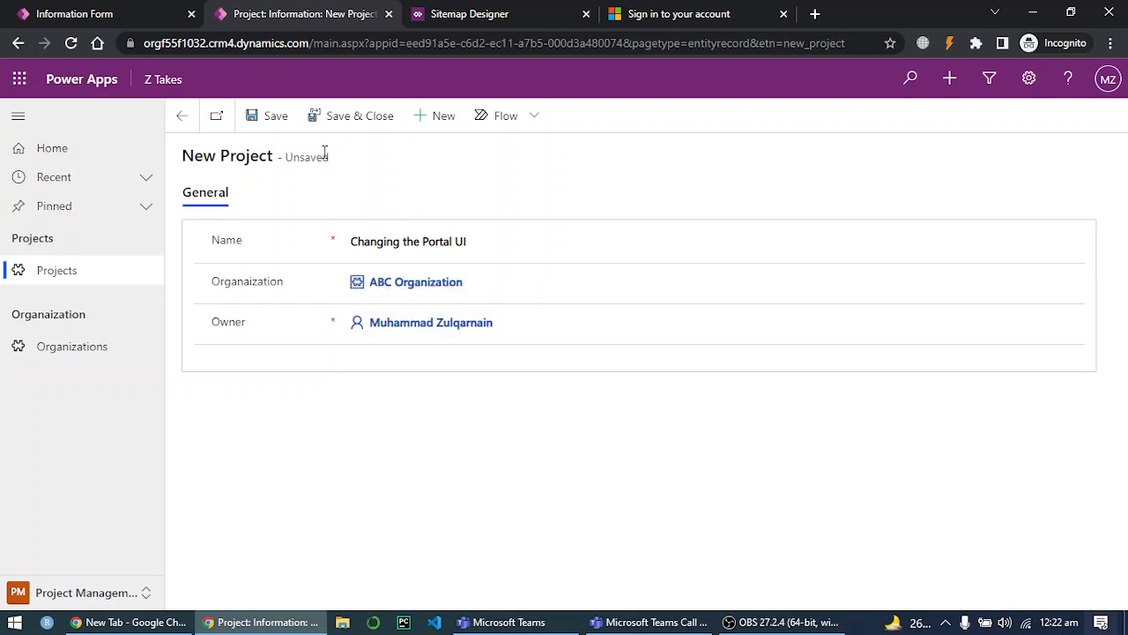
left_click(281, 126)
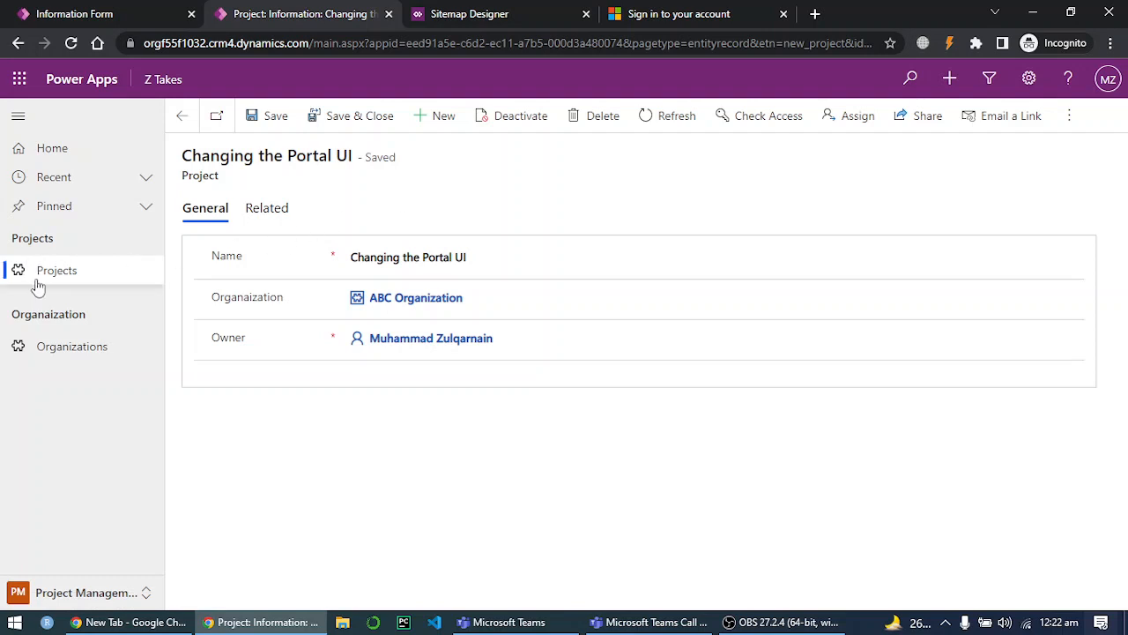
Examine the related projects on the ABC Organization record, and view the blank new organization form before returning to the organizations list.
left_click(67, 346)
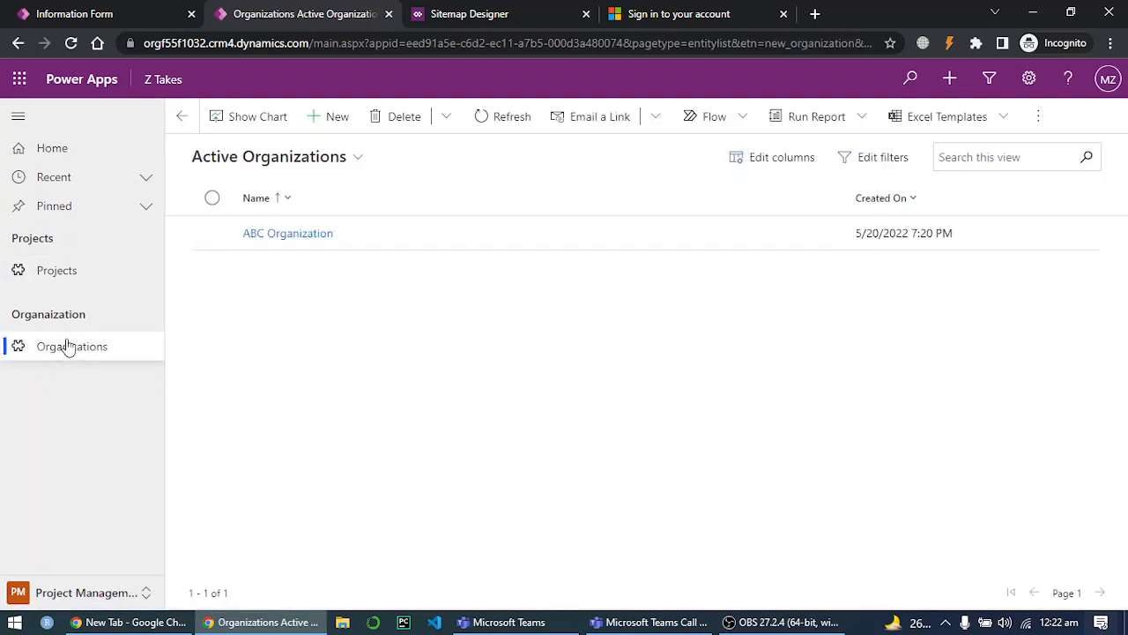
left_click(287, 234)
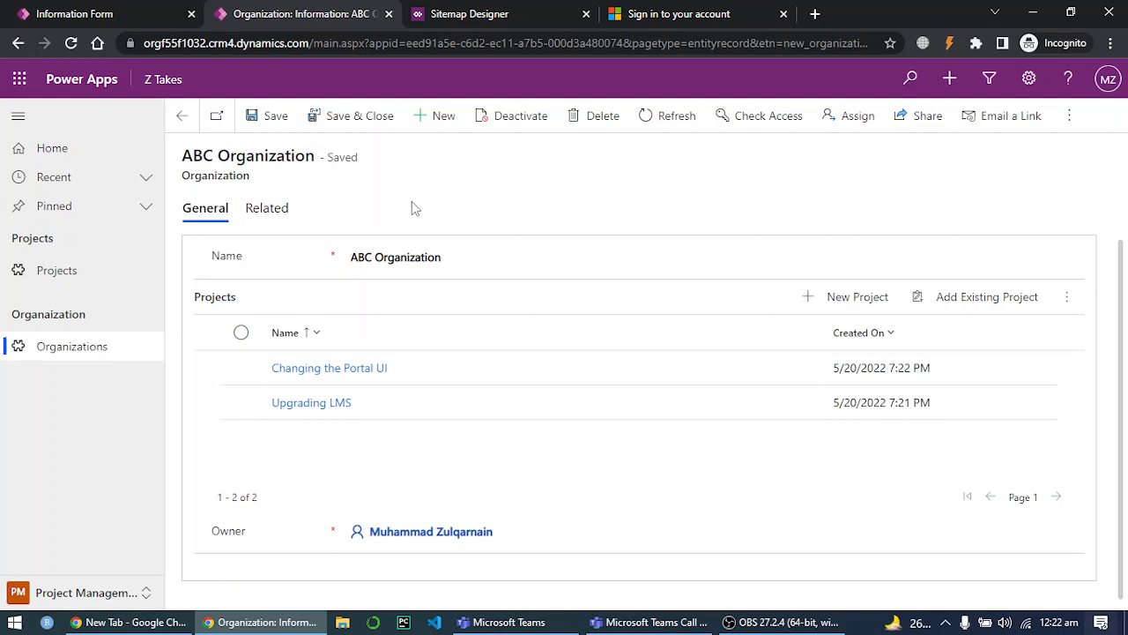
left_click(178, 114)
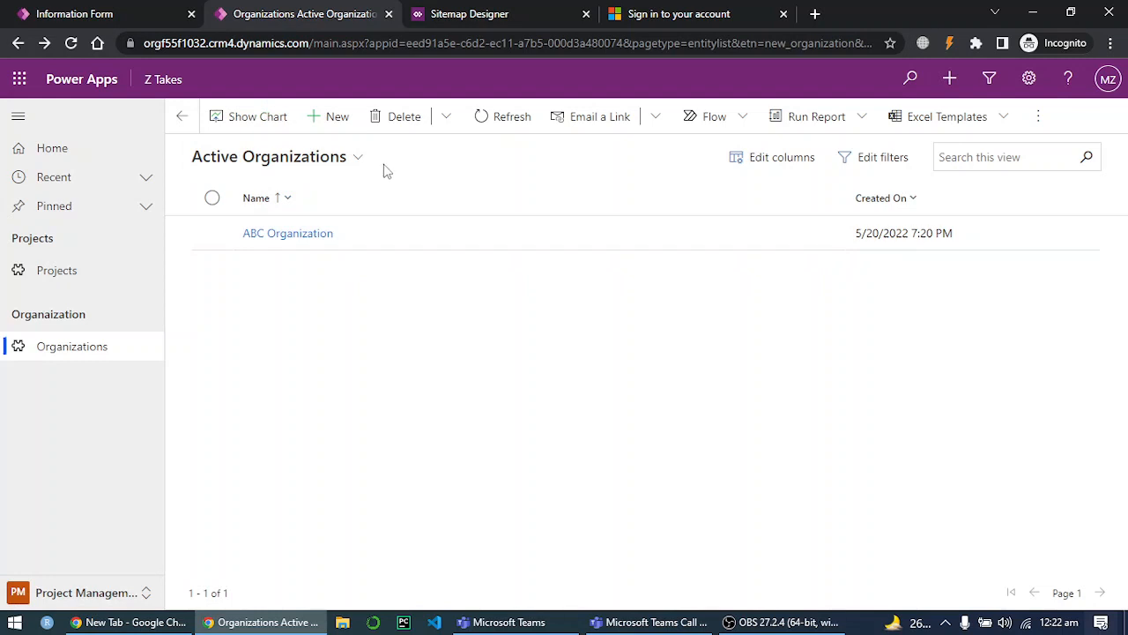
left_click(319, 119)
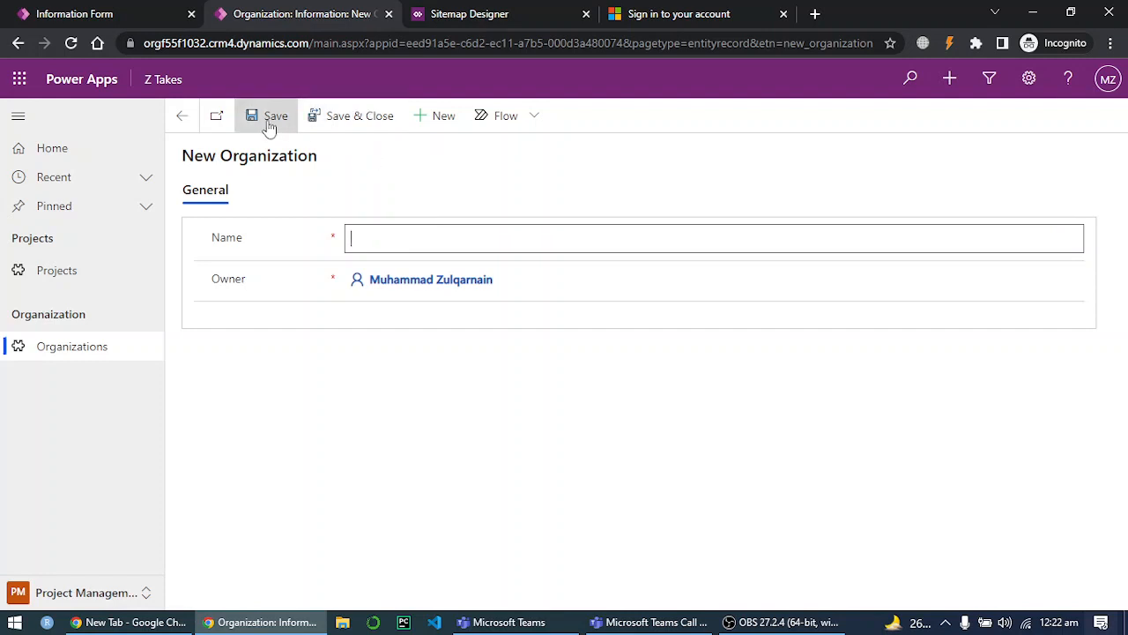
left_click(194, 124)
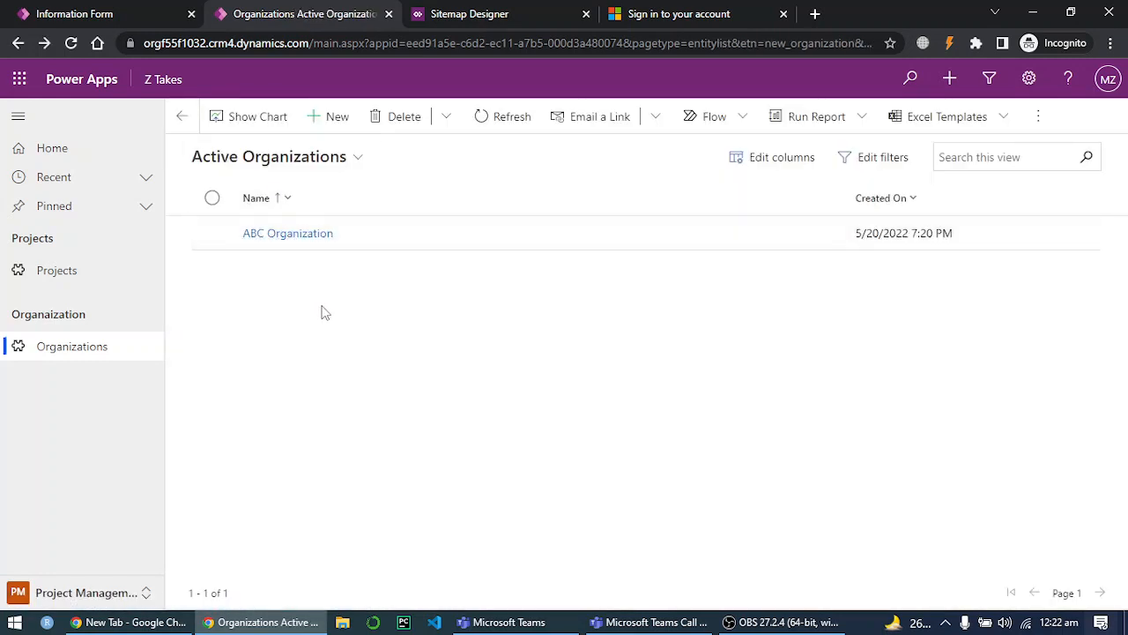